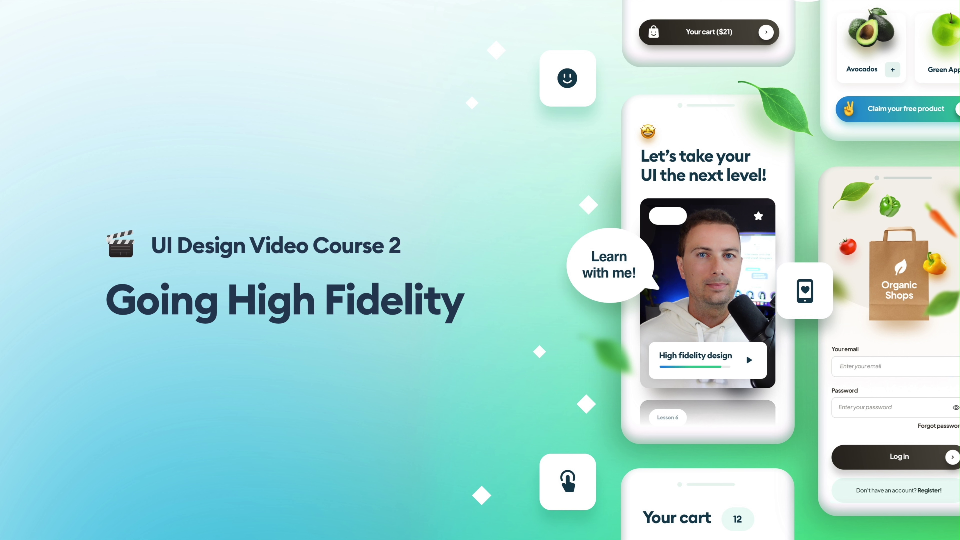
Step: Put the light-blue gradient frame's layer into rename mode
{"action": "key", "text": "ctrl+r"}
Step: Name the gradient frame 'Claymorphism'
{"action": "type", "text": "C"}
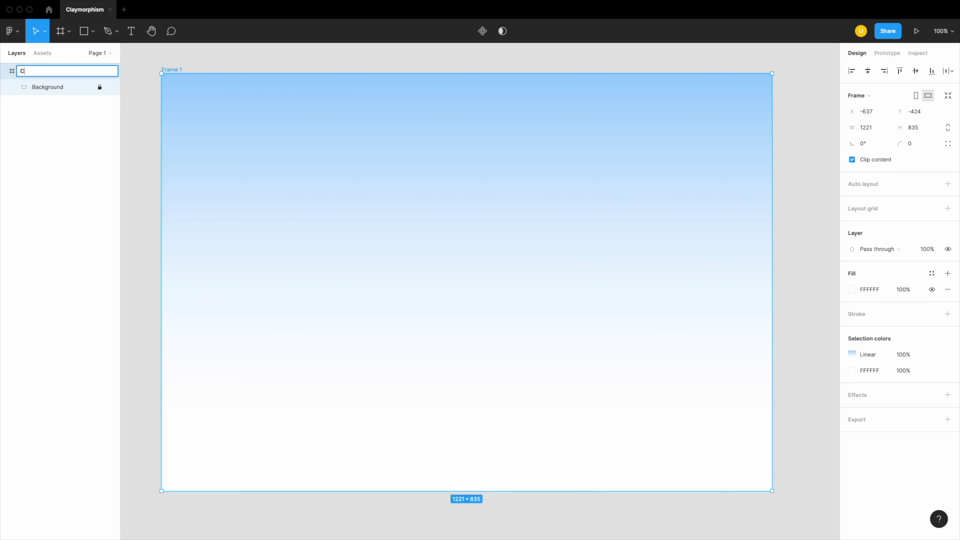
{"action": "key", "text": "Return"}
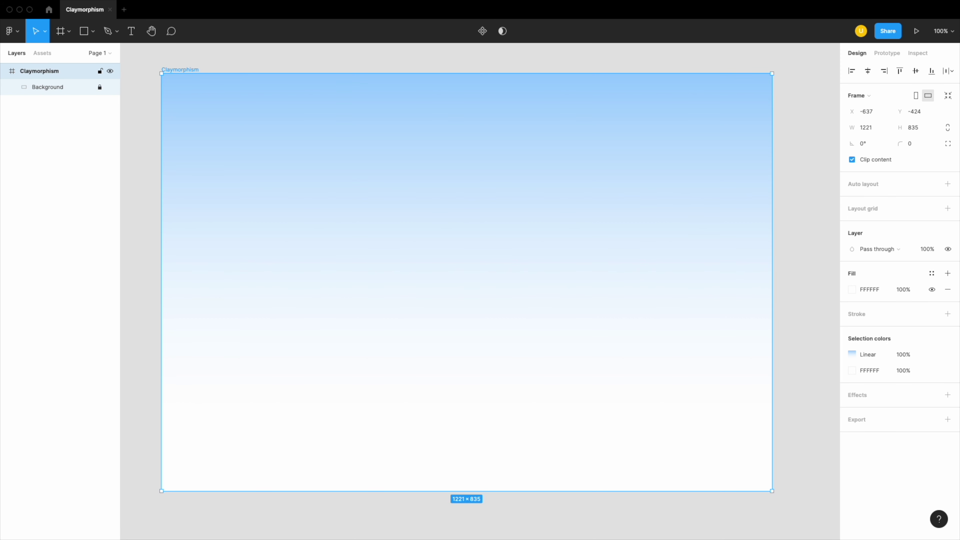
{"action": "key", "text": "Escape"}
Step: Draw a 718×407 grey rectangle in the upper middle of the frame
{"action": "key", "text": "r"}
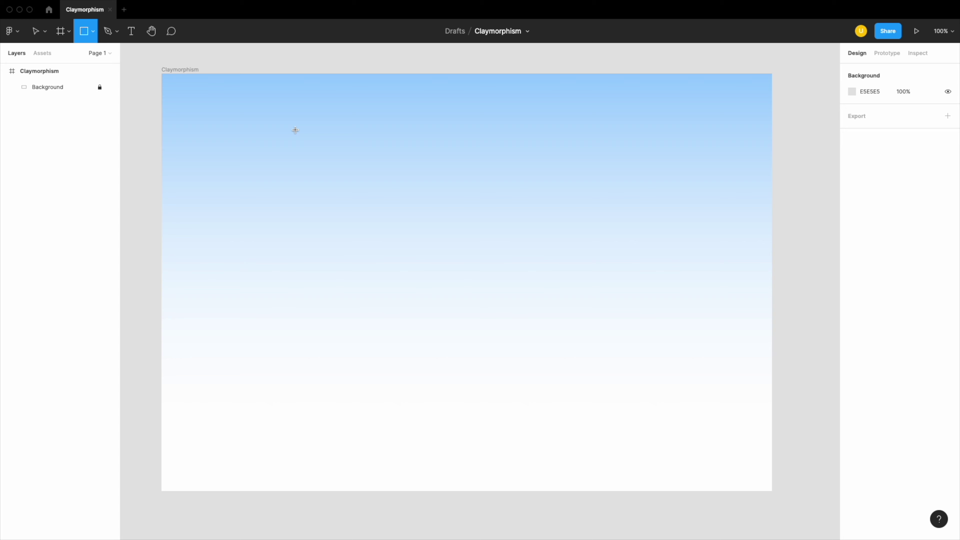
{"action": "left_click_drag", "start_coordinate": [290, 126], "coordinate": [645, 331]}
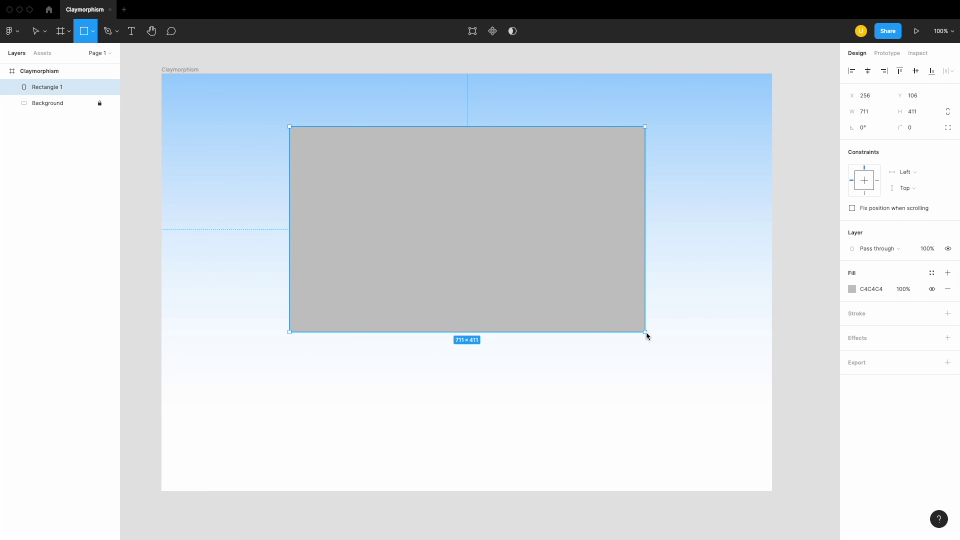
{"action": "left_click_drag", "start_coordinate": [646, 333], "coordinate": [649, 330]}
{"action": "left_click_drag", "start_coordinate": [534, 242], "coordinate": [530, 267]}
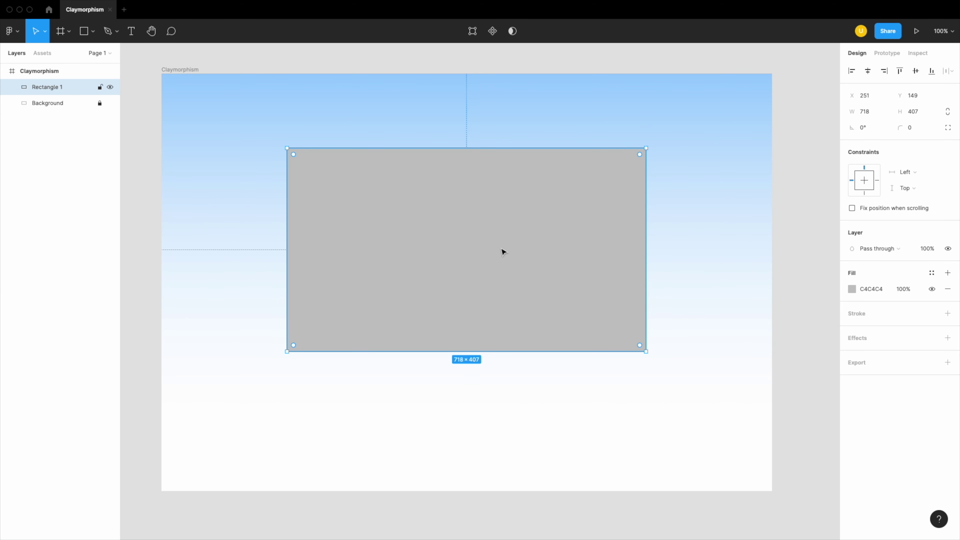
Step: Try corner radii of 100, 200 and 250 on the grey rectangle
{"action": "left_click", "coordinate": [872, 128]}
{"action": "key", "text": "Tab"}
{"action": "key", "text": "Return"}
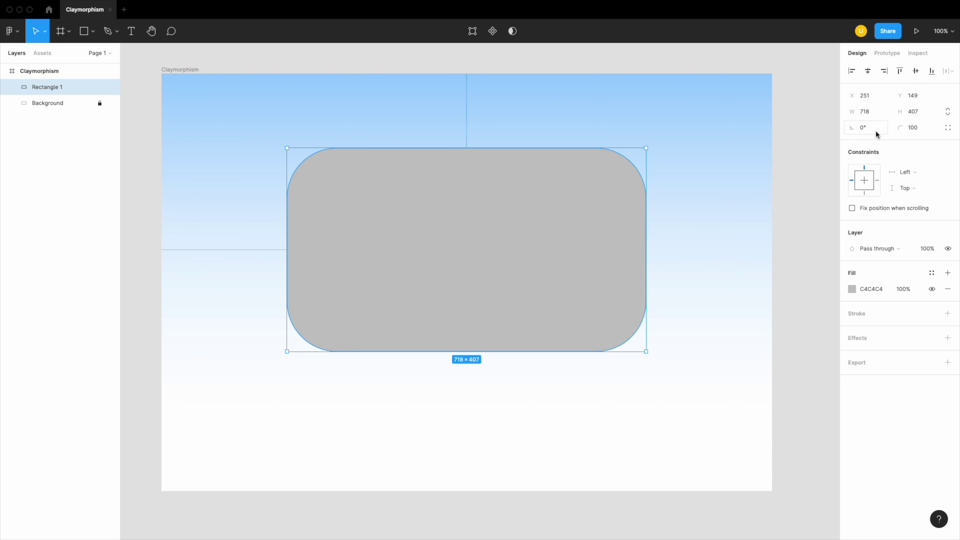
{"action": "left_click", "coordinate": [925, 132]}
{"action": "type", "text": "20"}
{"action": "type", "text": "0"}
{"action": "key", "text": "Return"}
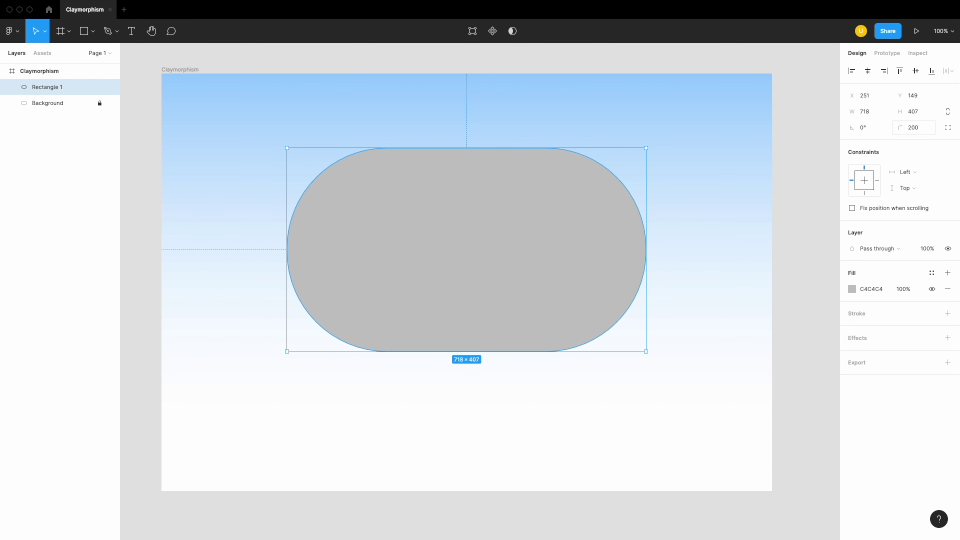
{"action": "left_click", "coordinate": [928, 129]}
{"action": "type", "text": "2"}
{"action": "key", "text": "Return"}
Step: Settle the rectangle's corner radius at 120 after rechecking 100
{"action": "left_click", "coordinate": [928, 127]}
{"action": "type", "text": "100"}
{"action": "key", "text": "Return"}
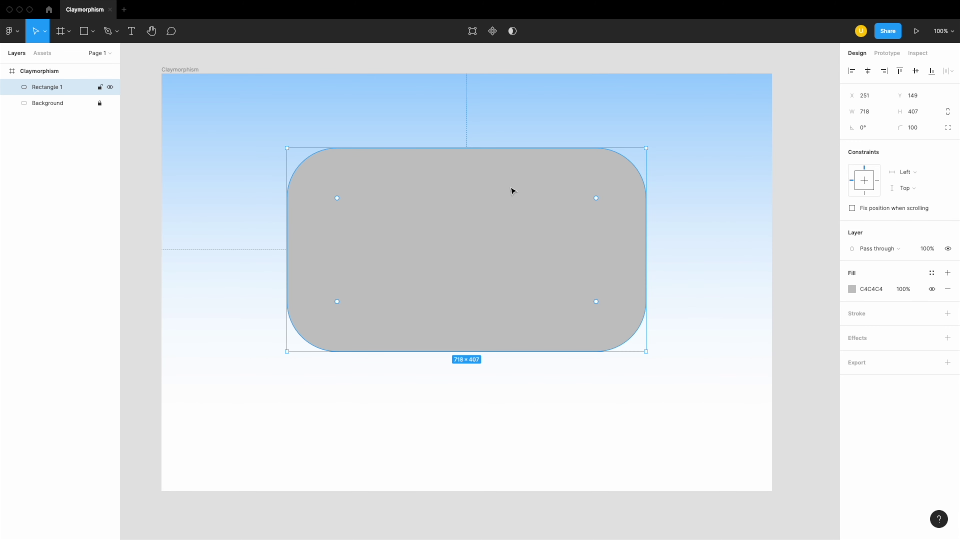
{"action": "left_click", "coordinate": [915, 131]}
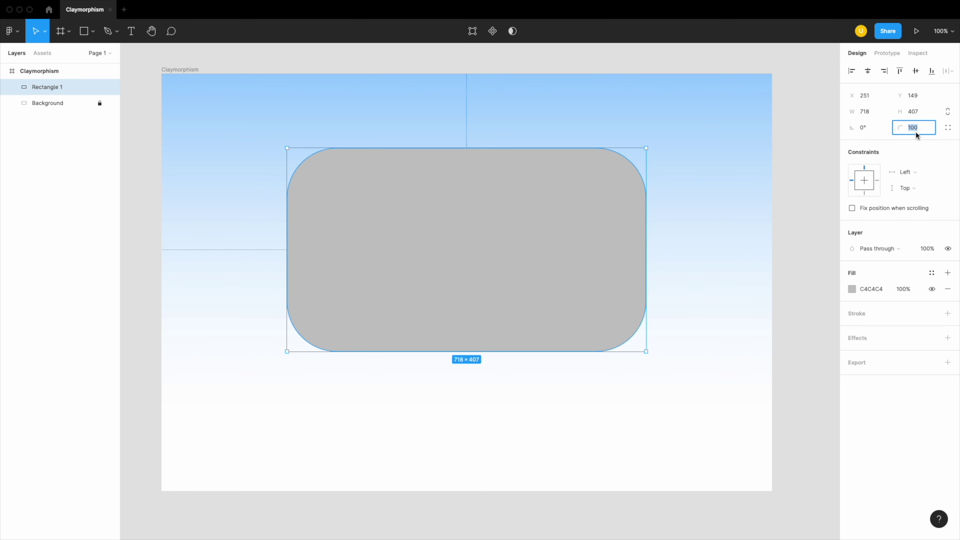
{"action": "type", "text": "120"}
{"action": "key", "text": "Return"}
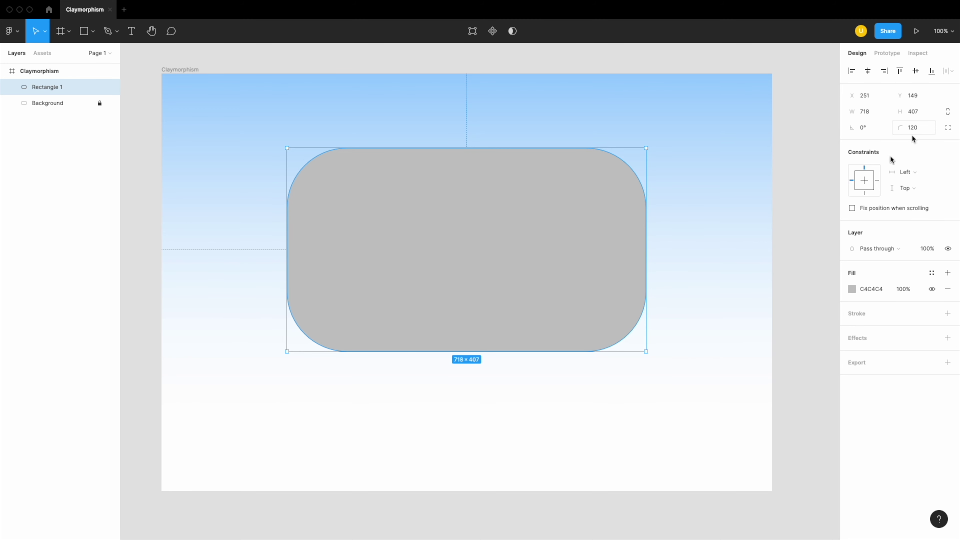
{"action": "double_click", "coordinate": [470, 153]}
Step: Bow the rectangle's top edge upward and bottom edge downward with the Bend tool
{"action": "left_click", "coordinate": [468, 149]}
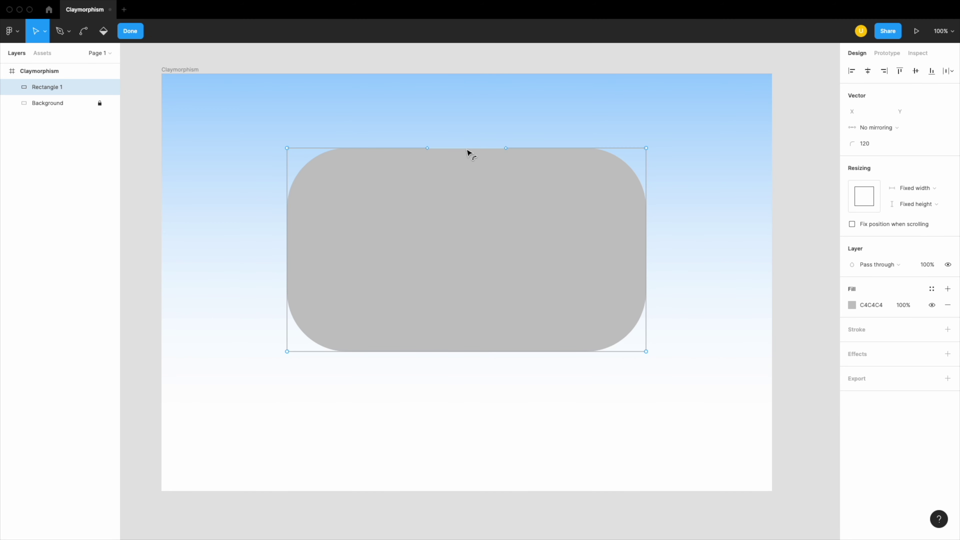
{"action": "left_click_drag", "start_coordinate": [467, 149], "coordinate": [468, 143]}
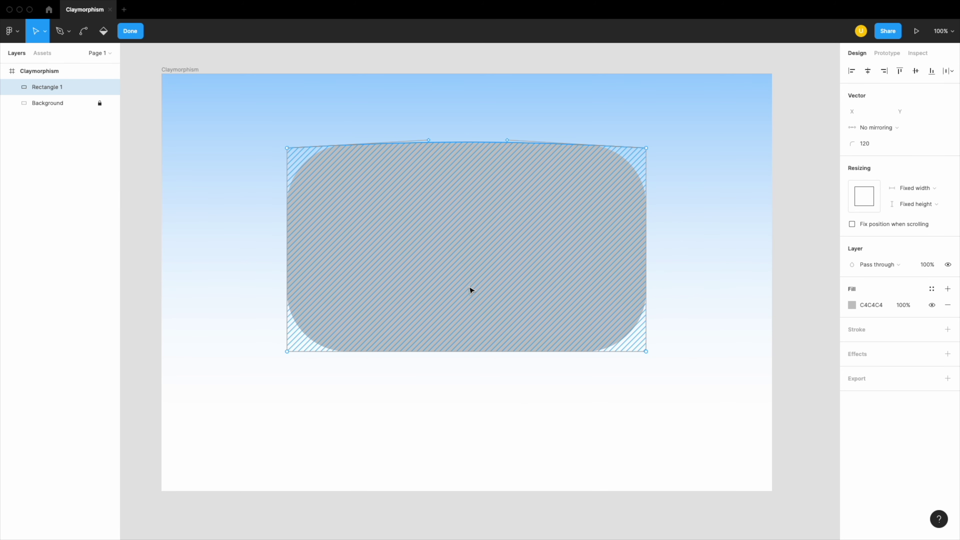
{"action": "key", "text": "super"}
{"action": "left_click_drag", "start_coordinate": [468, 352], "coordinate": [467, 358]}
{"action": "key", "text": "v"}
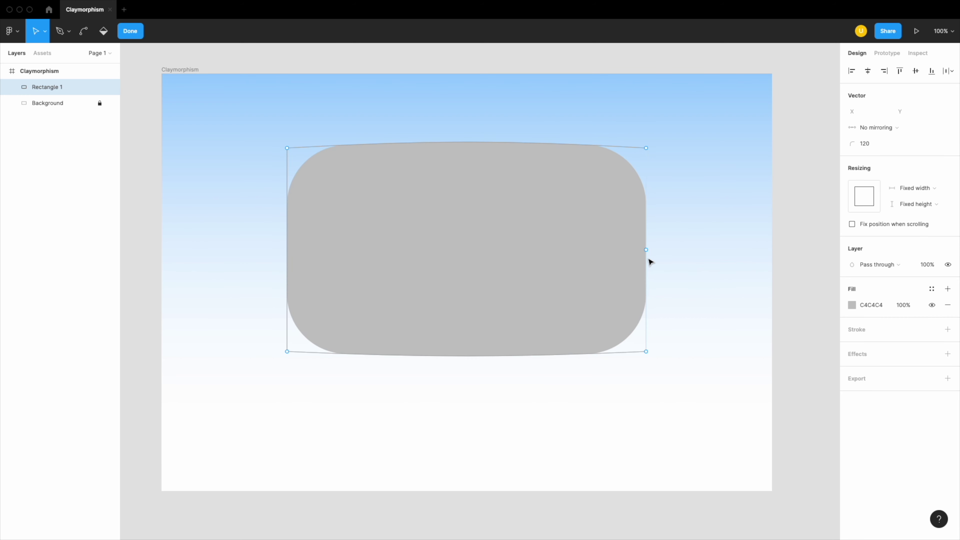
Step: Bow the right and left edges slightly outward and finish the vector edit
{"action": "key", "text": "ctrl"}
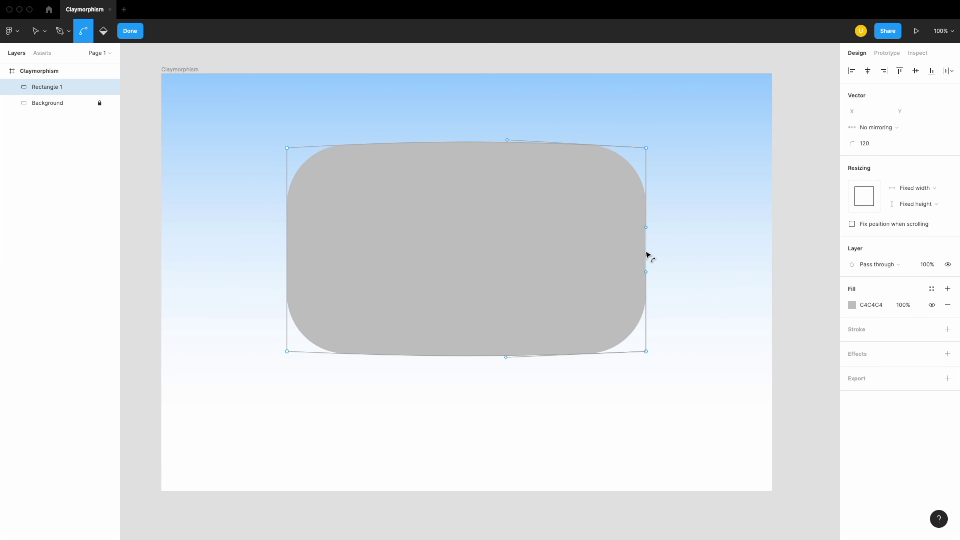
{"action": "left_click_drag", "start_coordinate": [650, 257], "coordinate": [650, 255]}
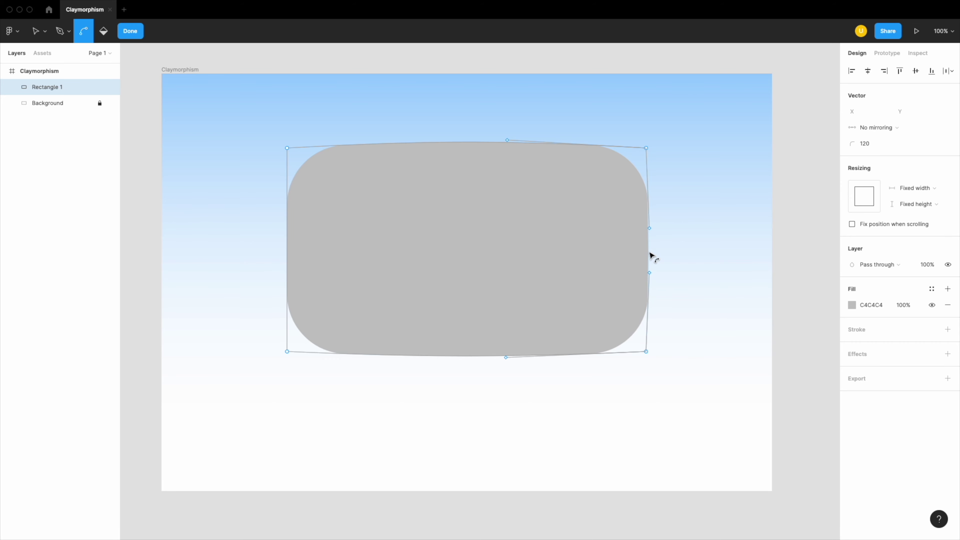
{"action": "left_click", "coordinate": [288, 250]}
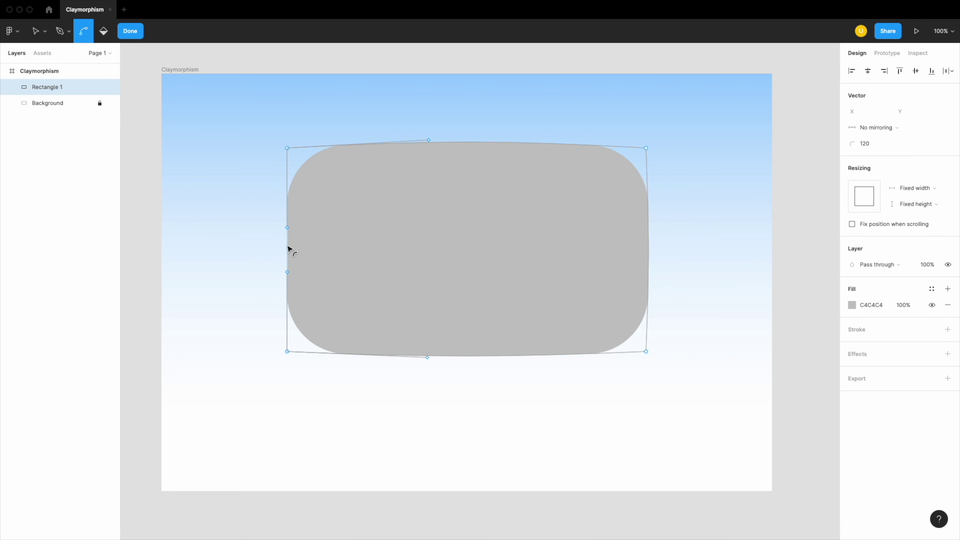
{"action": "left_click_drag", "start_coordinate": [288, 249], "coordinate": [272, 258]}
{"action": "key", "text": "v"}
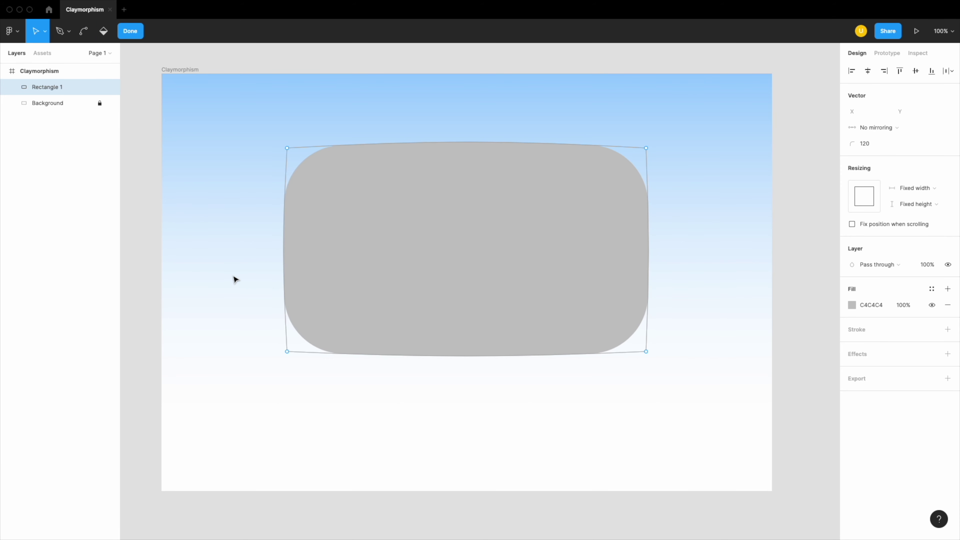
{"action": "left_click", "coordinate": [247, 313]}
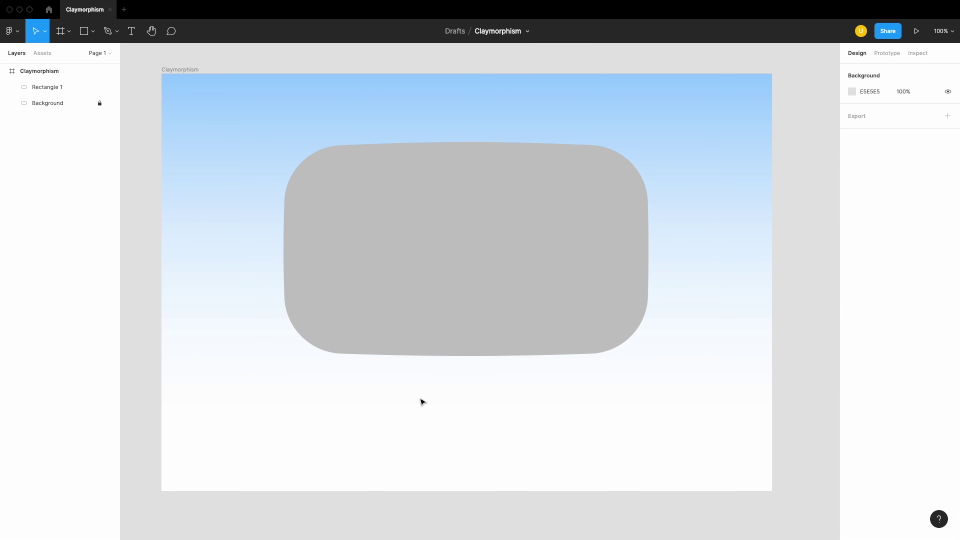
Step: Zoom out and duplicate the Claymorphism frame beside the original
{"action": "left_click", "coordinate": [442, 265], "text": "alt"}
{"action": "left_click", "coordinate": [484, 269]}
{"action": "left_click", "coordinate": [435, 244]}
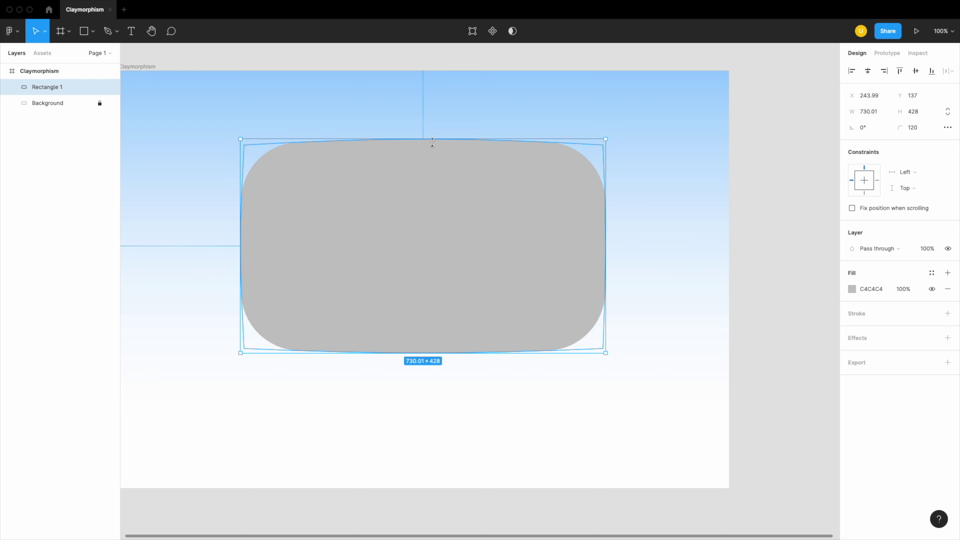
{"action": "key", "text": "Escape"}
{"action": "key", "text": "ctrl+minus"}
{"action": "key", "text": "ctrl+d"}
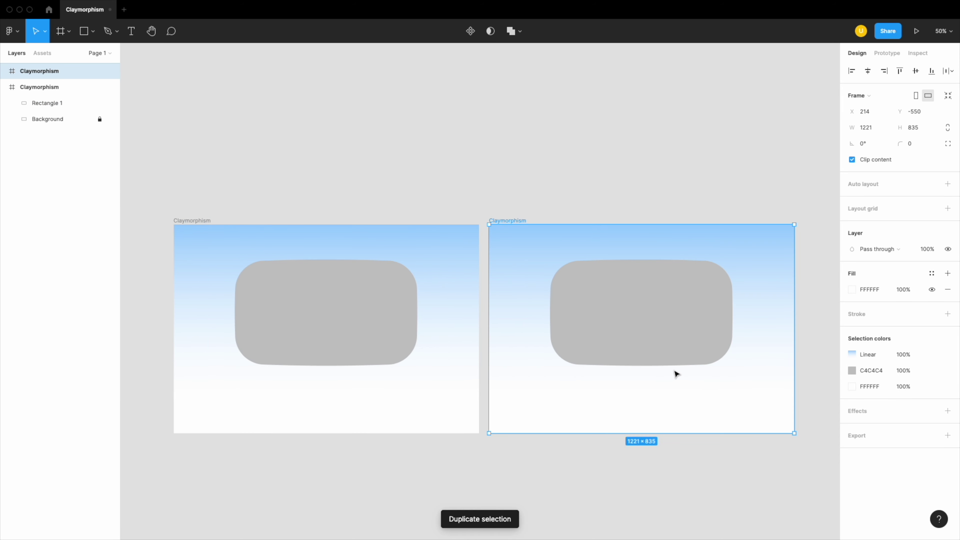
Step: Replace the copy's card with a new 696×406 rectangle of corner radius 120
{"action": "left_click", "coordinate": [651, 331]}
{"action": "key", "text": "Delete"}
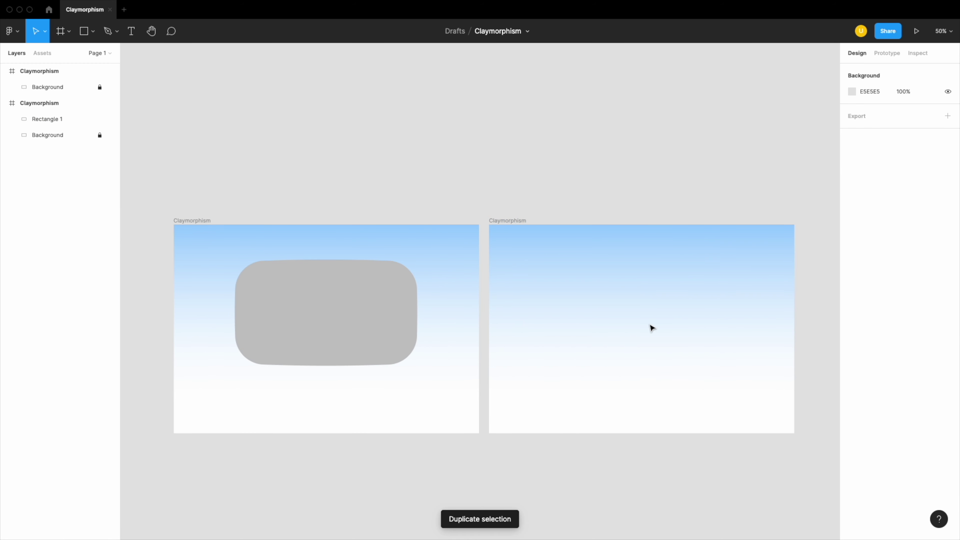
{"action": "key", "text": "r"}
{"action": "mouse_move", "coordinate": [534, 258]}
{"action": "left_mouse_down"}
{"action": "mouse_move", "coordinate": [731, 363]}
{"action": "mouse_move", "coordinate": [679, 345]}
{"action": "left_mouse_up"}
{"action": "left_click", "coordinate": [914, 128]}
{"action": "type", "text": "0"}
{"action": "key", "text": "Return"}
Step: Bend Rectangle 2's top edge upward and bottom edge downward into gentle curves
{"action": "mouse_move", "coordinate": [632, 313]}
{"action": "double_click", "coordinate": [639, 317]}
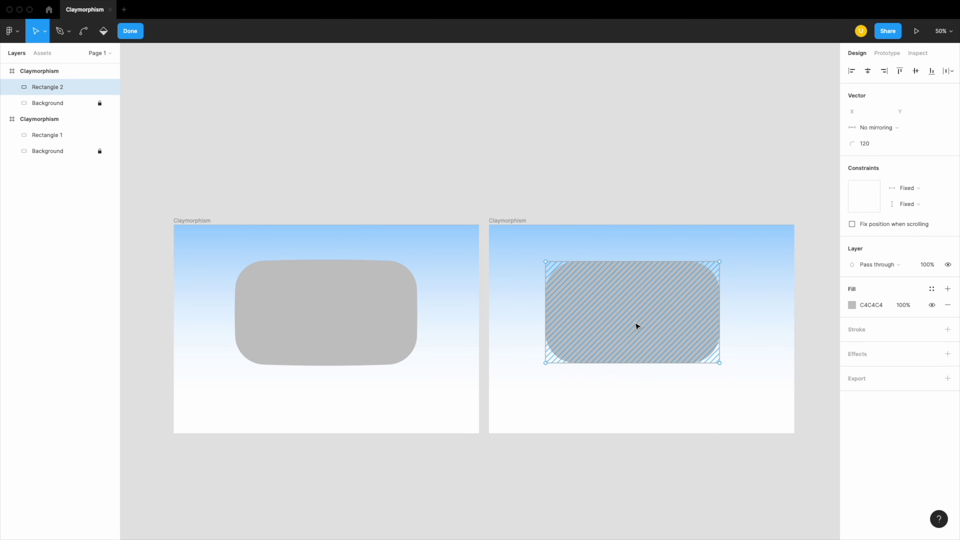
{"action": "key", "text": "super"}
{"action": "left_click", "coordinate": [633, 262], "text": "super"}
{"action": "key", "text": "super"}
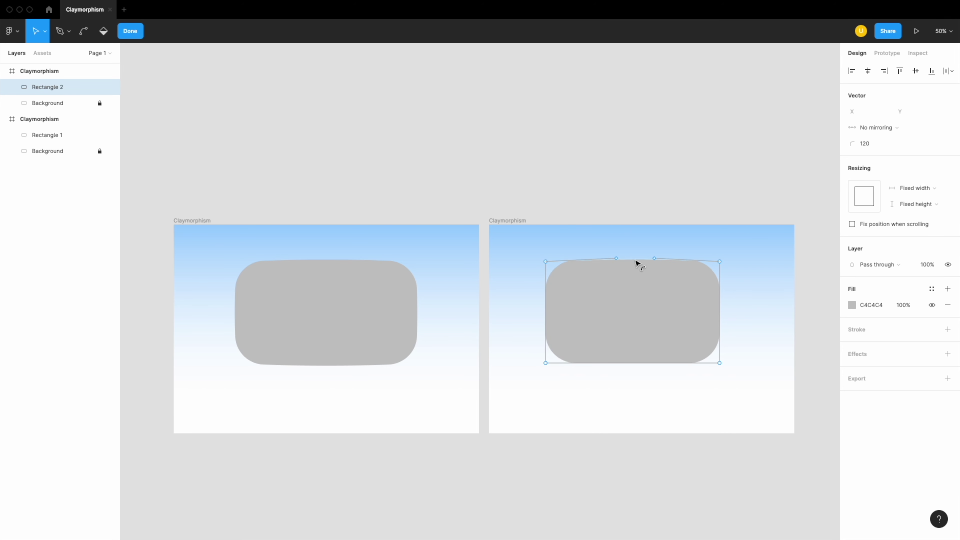
{"action": "left_click", "coordinate": [633, 262], "text": "super"}
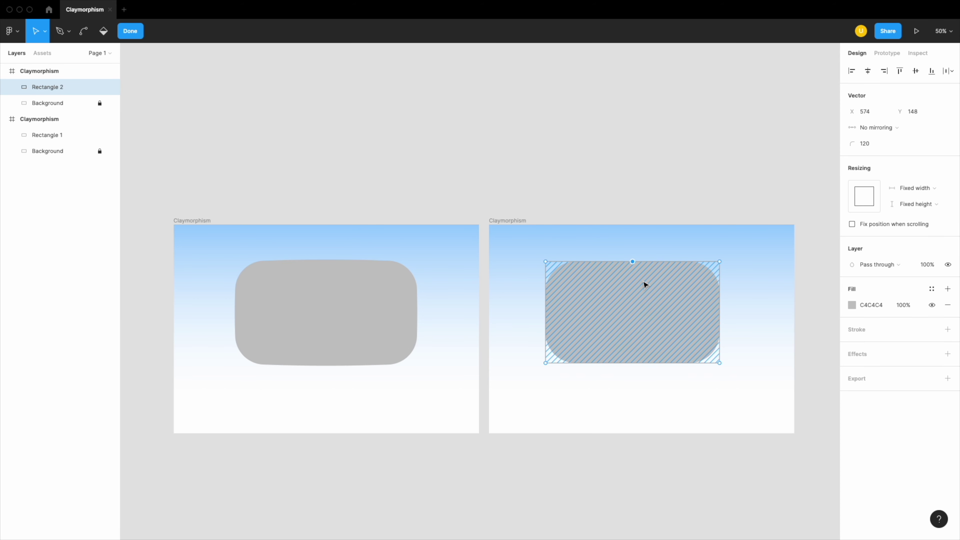
{"action": "key", "text": "shift+Up"}
{"action": "key", "text": "Up"}
{"action": "left_click_drag", "start_coordinate": [633, 259], "coordinate": [692, 256]}
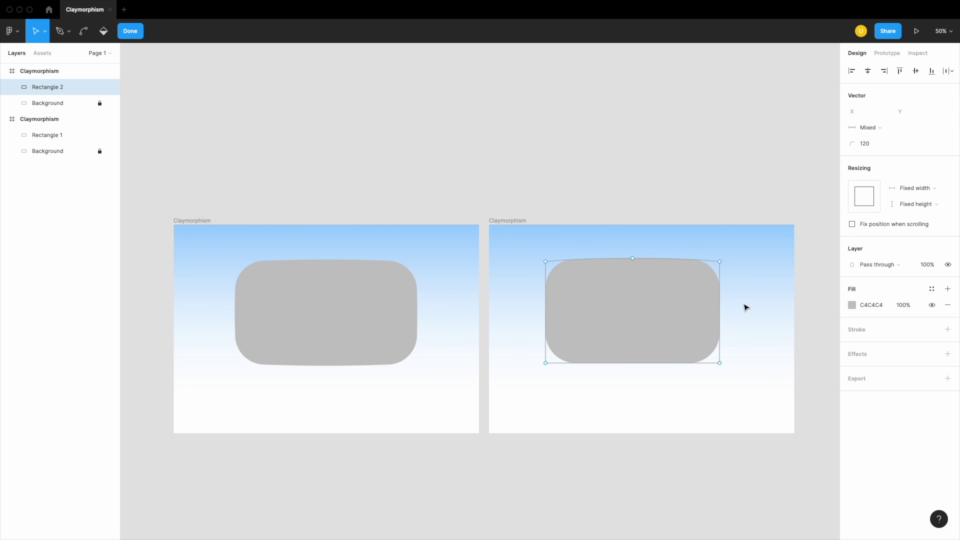
{"action": "mouse_move", "coordinate": [633, 363]}
{"action": "left_mouse_down"}
{"action": "mouse_move", "coordinate": [665, 366]}
{"action": "mouse_move", "coordinate": [635, 367]}
{"action": "left_mouse_up"}
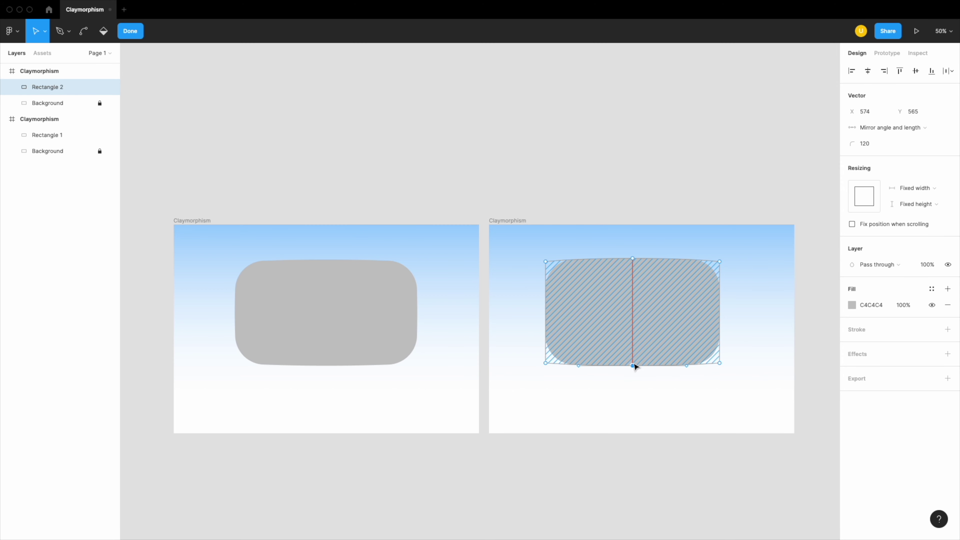
{"action": "left_click", "coordinate": [664, 418]}
Step: Delete the left duplicate frame and move the remaining frame into its place
{"action": "left_click", "coordinate": [199, 223]}
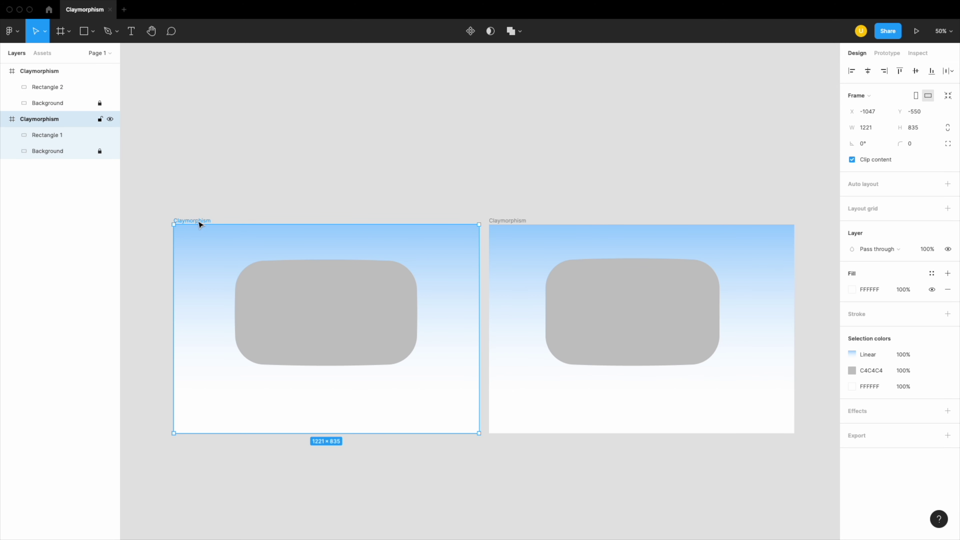
{"action": "key", "text": "Delete"}
{"action": "left_click_drag", "start_coordinate": [497, 237], "coordinate": [326, 211]}
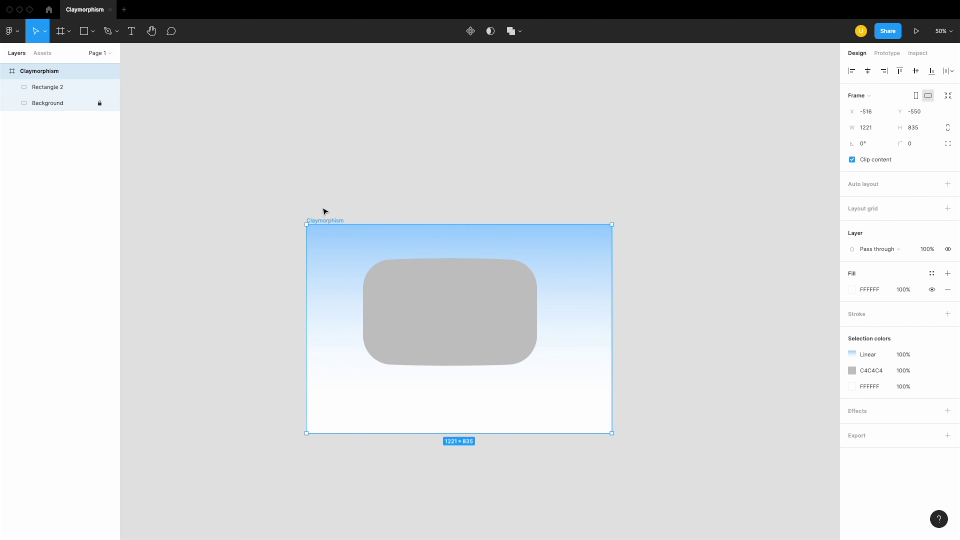
Step: Change Rectangle 2's fill from grey to pure white FFFFFF
{"action": "left_click", "coordinate": [452, 320]}
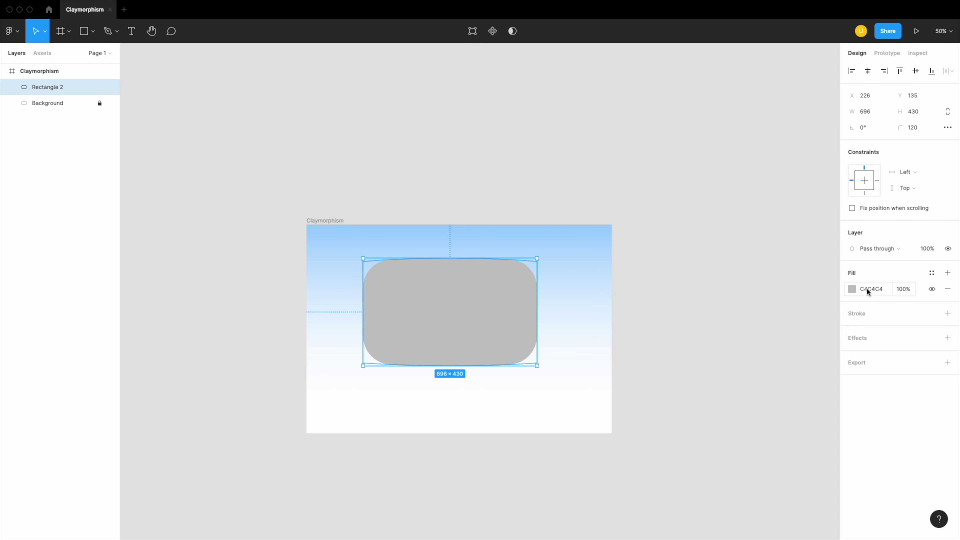
{"action": "left_click", "coordinate": [853, 290]}
{"action": "mouse_move", "coordinate": [767, 309]}
{"action": "left_mouse_down"}
{"action": "mouse_move", "coordinate": [718, 297]}
{"action": "mouse_move", "coordinate": [704, 277]}
{"action": "left_mouse_up"}
{"action": "left_click", "coordinate": [682, 191]}
{"action": "left_click", "coordinate": [508, 320]}
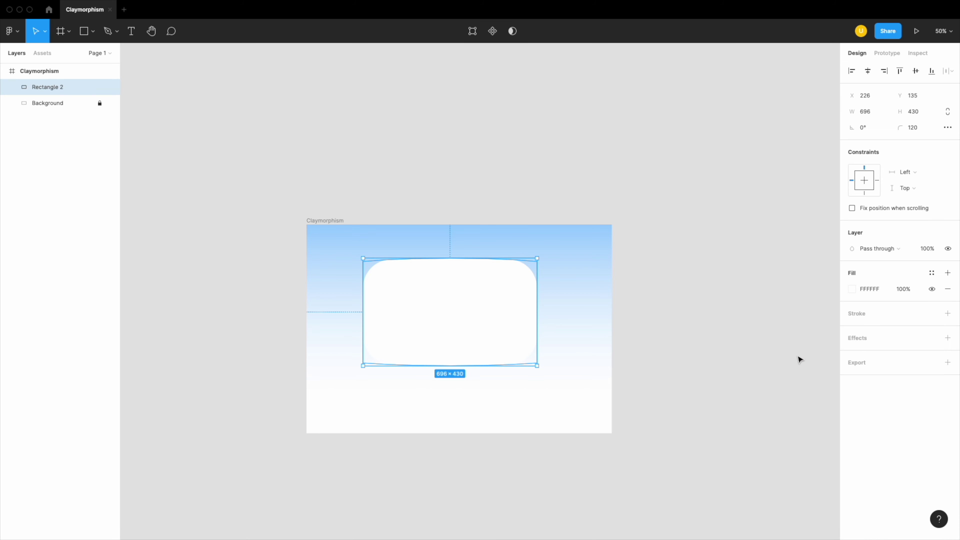
Step: Add an inner shadow to Rectangle 2 using the background's light blue BFE0FF
{"action": "left_click", "coordinate": [874, 335]}
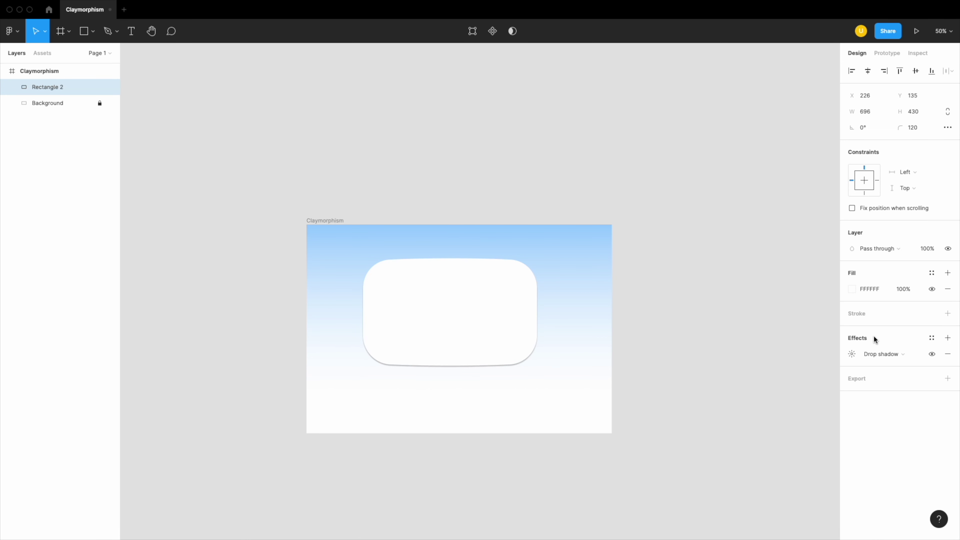
{"action": "left_click", "coordinate": [856, 353]}
{"action": "left_click", "coordinate": [908, 354]}
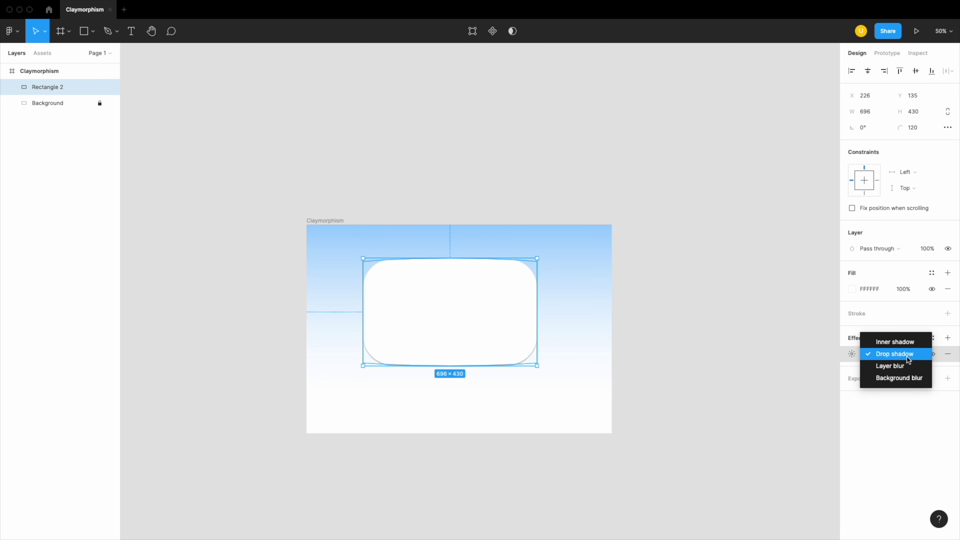
{"action": "left_click", "coordinate": [900, 344]}
{"action": "left_click", "coordinate": [852, 353]}
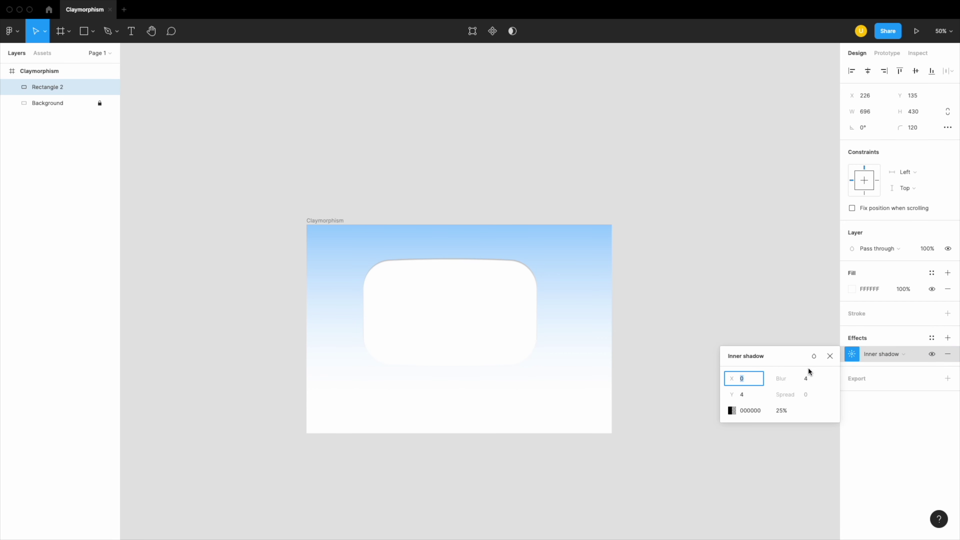
{"action": "left_click", "coordinate": [732, 411]}
{"action": "left_click", "coordinate": [614, 429]}
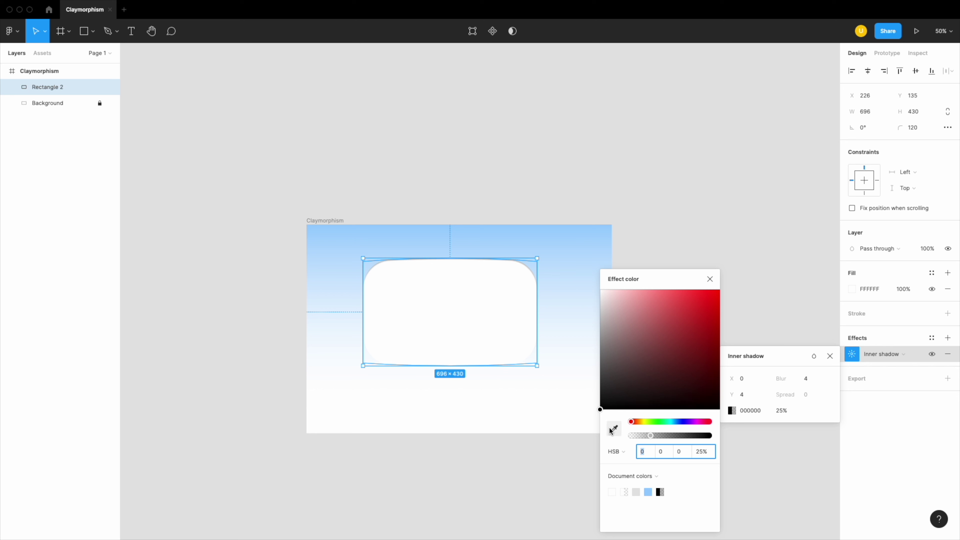
{"action": "left_click", "coordinate": [567, 267]}
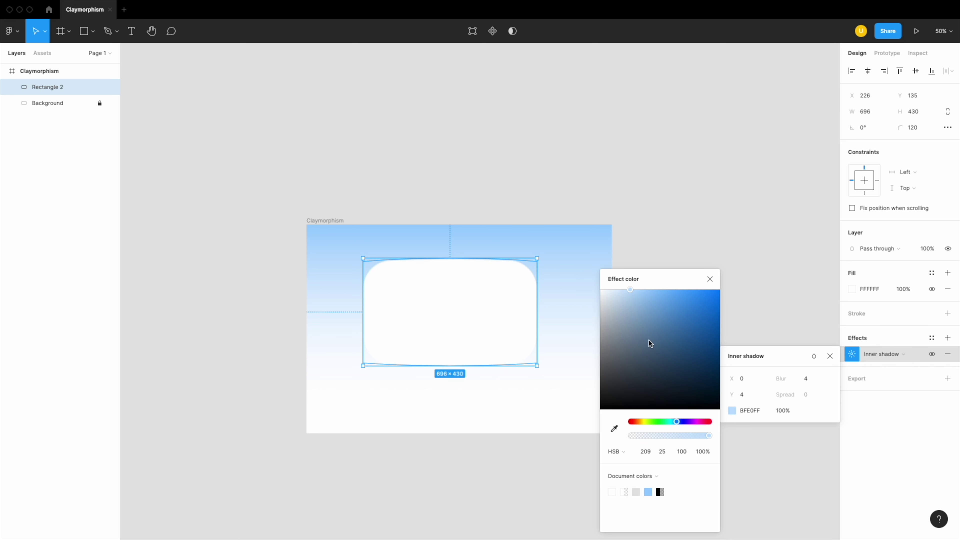
Step: Set the inner shadow to X -24, Y -24 and blur 48
{"action": "left_click", "coordinate": [742, 378]}
{"action": "key", "text": "Tab"}
{"action": "type", "text": "-24"}
{"action": "key", "text": "Tab"}
{"action": "type", "text": "8"}
{"action": "key", "text": "Return"}
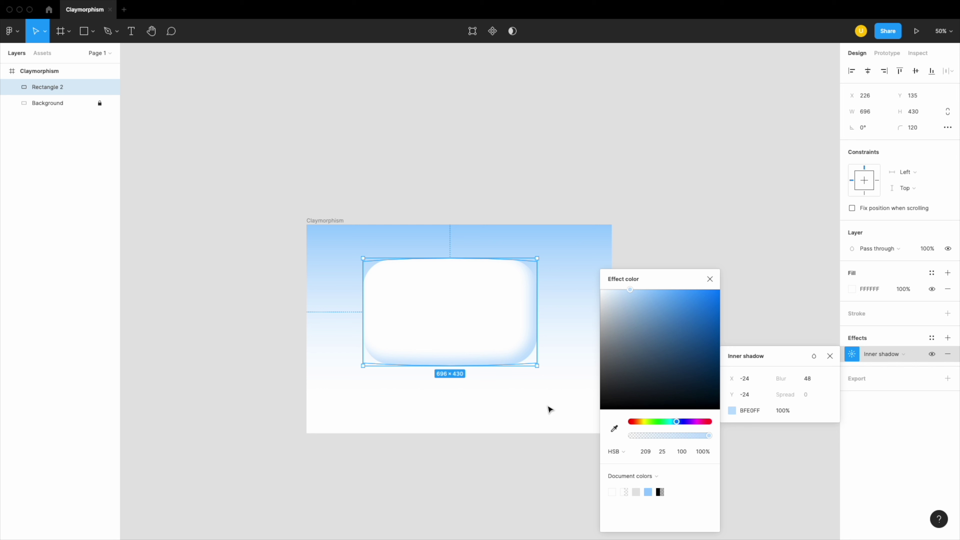
Step: Nudge the rectangle slightly lower and add a second inner shadow effect
{"action": "left_click", "coordinate": [551, 415]}
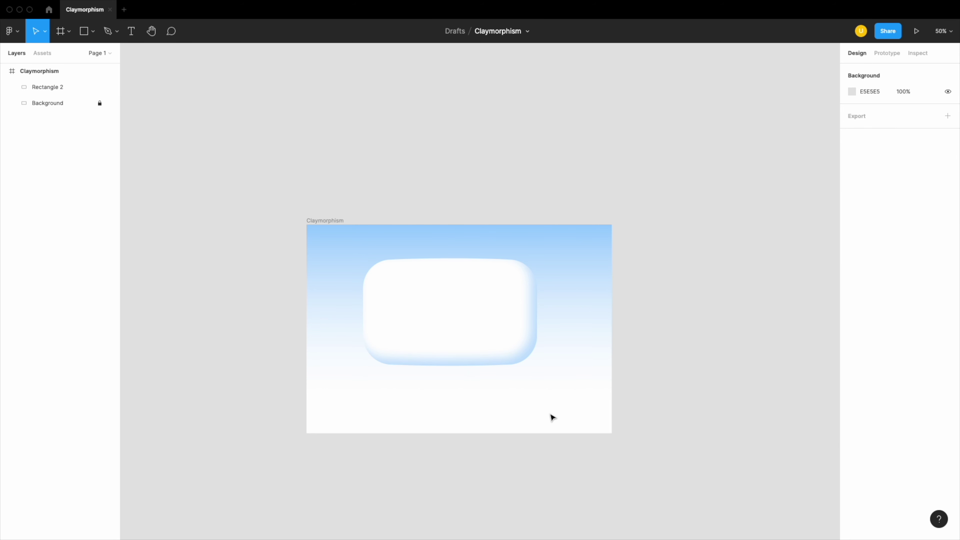
{"action": "left_click_drag", "start_coordinate": [502, 333], "coordinate": [502, 337]}
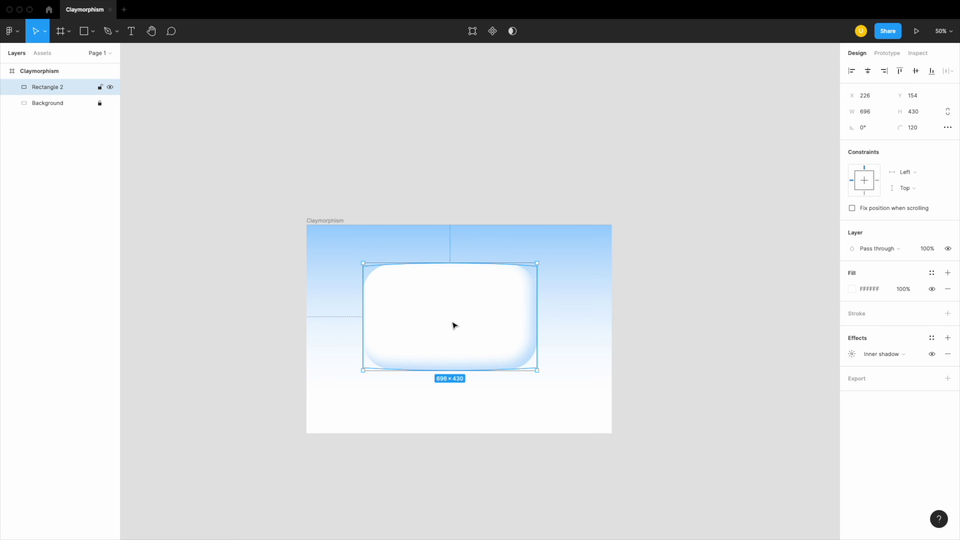
{"action": "left_click", "coordinate": [948, 338]}
{"action": "left_click", "coordinate": [886, 355]}
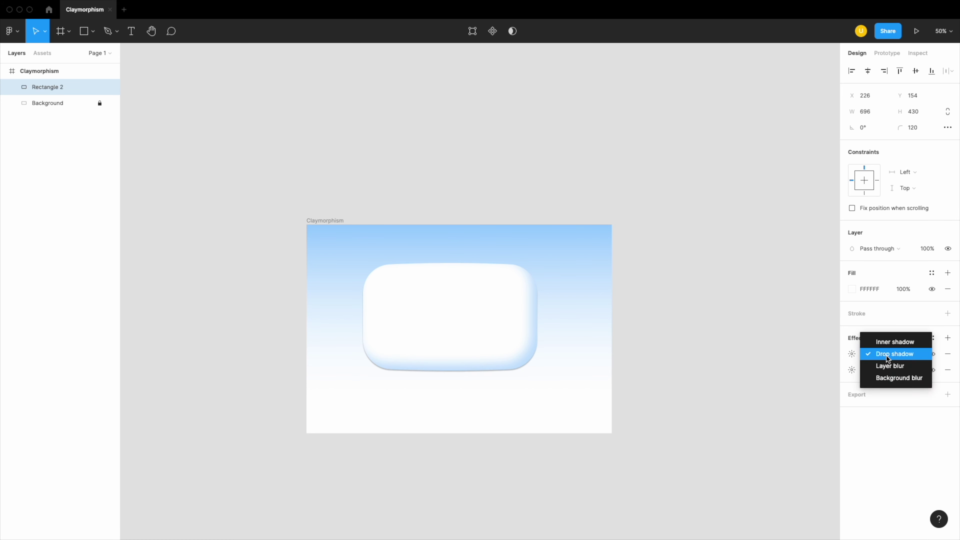
Step: Give the second inner shadow X 12, Y 12 and blur 24
{"action": "left_click", "coordinate": [854, 354]}
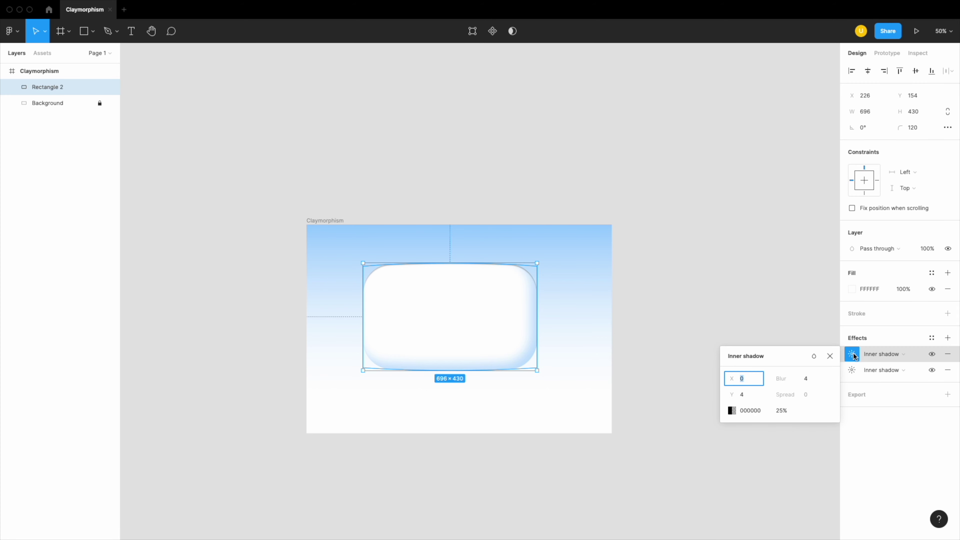
{"action": "type", "text": "12"}
{"action": "key", "text": "Tab"}
{"action": "type", "text": "12"}
{"action": "key", "text": "Tab"}
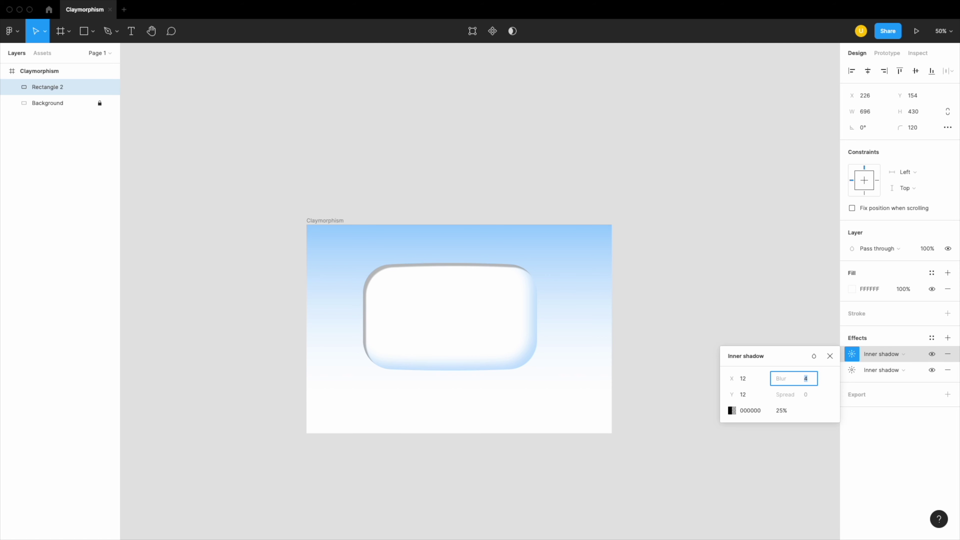
{"action": "type", "text": "24"}
{"action": "key", "text": "Tab"}
{"action": "key", "text": "Tab"}
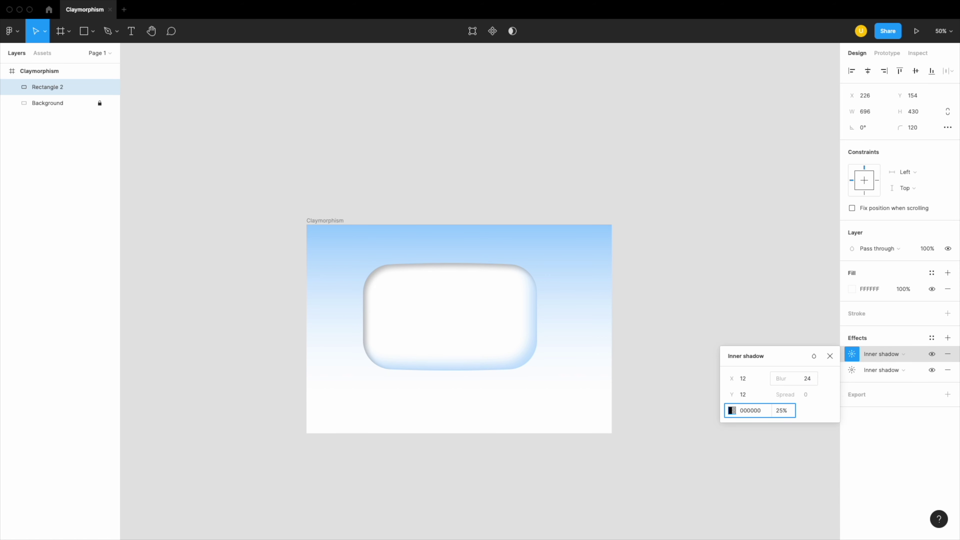
Step: Colour the second inner shadow pale blue EAF5FF sampled from the rectangle
{"action": "left_click", "coordinate": [732, 410]}
{"action": "left_click", "coordinate": [615, 429]}
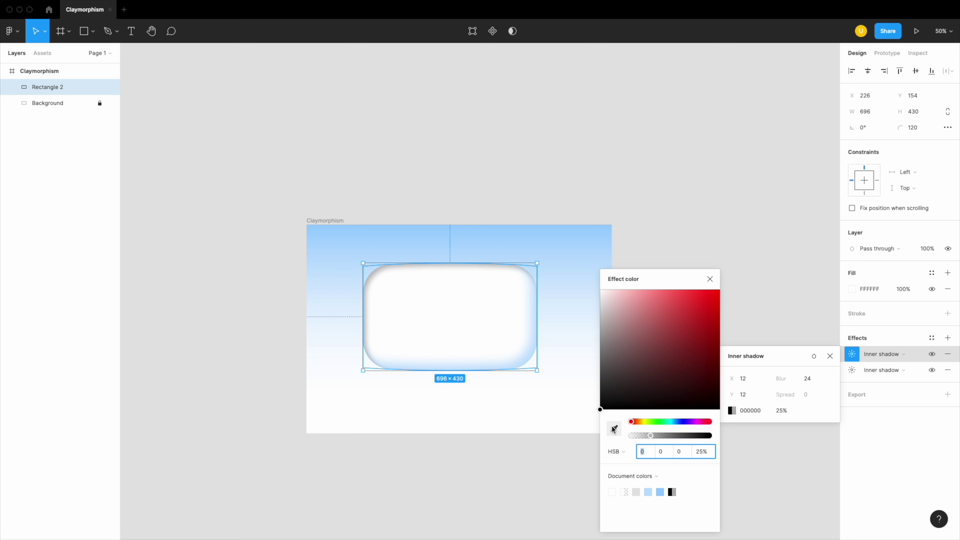
{"action": "left_click", "coordinate": [520, 353]}
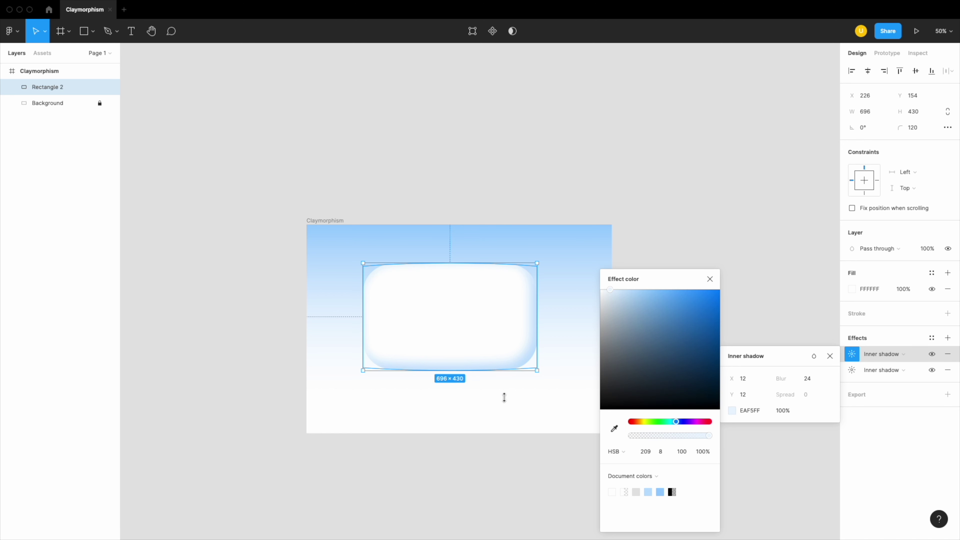
{"action": "left_click", "coordinate": [506, 461]}
{"action": "left_click", "coordinate": [422, 310]}
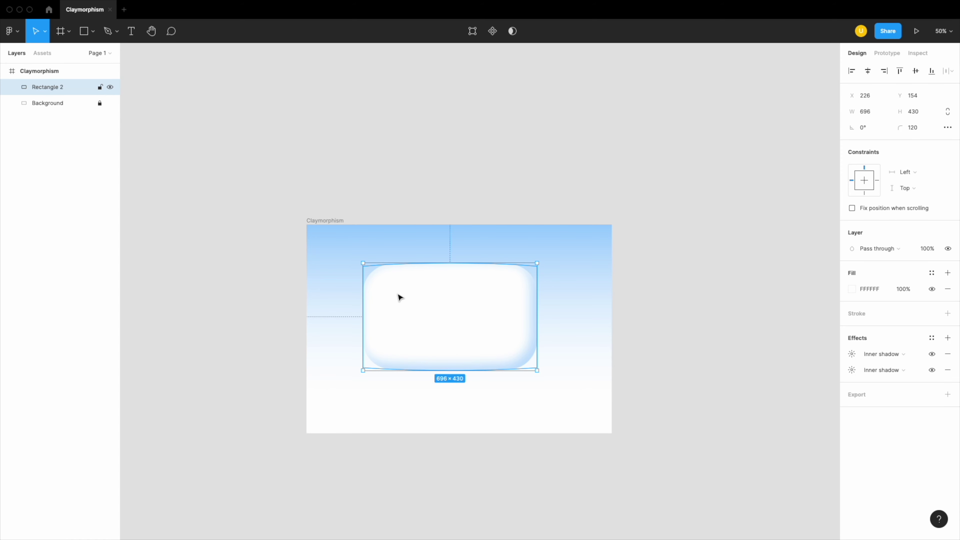
Step: Toggle the first inner shadow off and on to compare its effect
{"action": "left_click", "coordinate": [931, 355]}
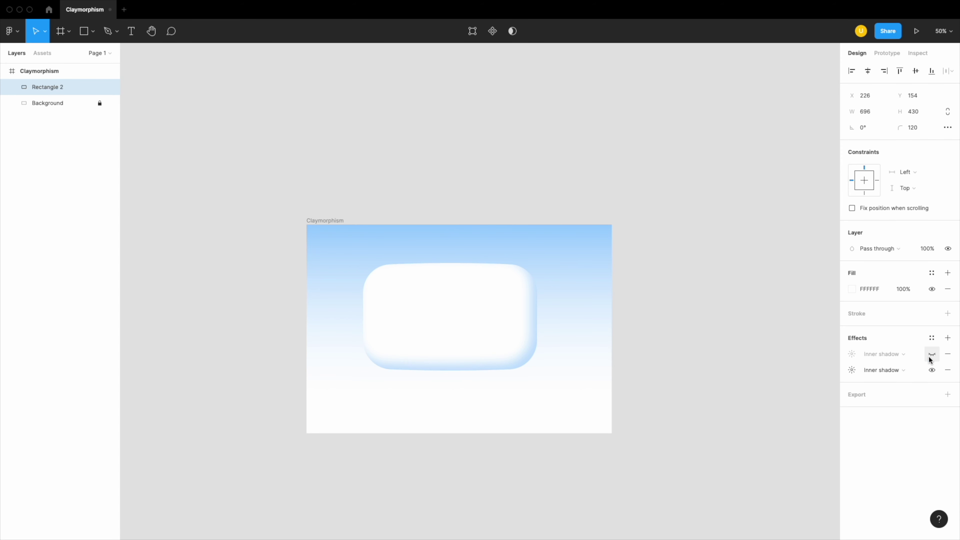
{"action": "left_click", "coordinate": [931, 357]}
{"action": "left_click", "coordinate": [930, 357]}
{"action": "left_click", "coordinate": [930, 357]}
Step: Add a light-blue drop shadow with X 24, Y 24 and blur 48
{"action": "left_click", "coordinate": [948, 338]}
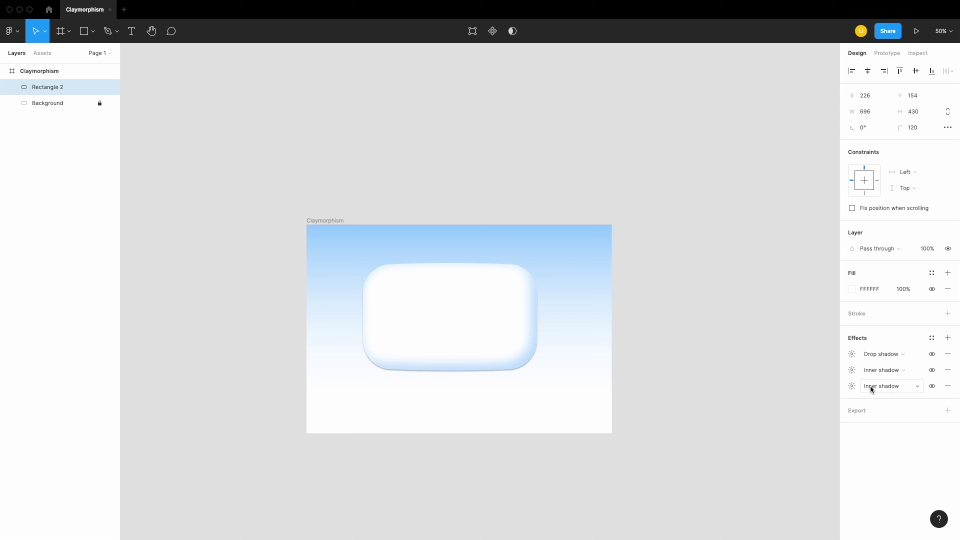
{"action": "left_click", "coordinate": [853, 354]}
{"action": "left_click", "coordinate": [732, 410]}
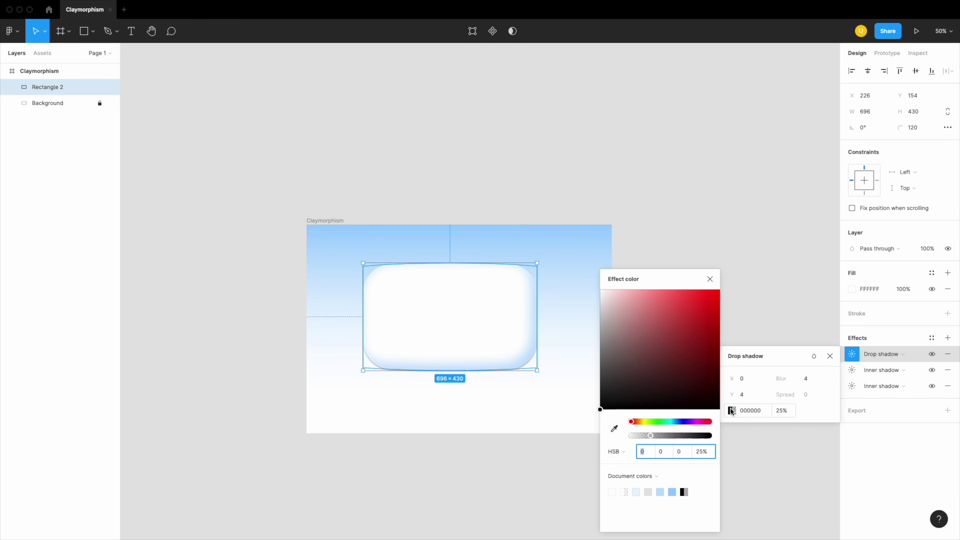
{"action": "left_click", "coordinate": [614, 428]}
{"action": "left_click", "coordinate": [554, 238]}
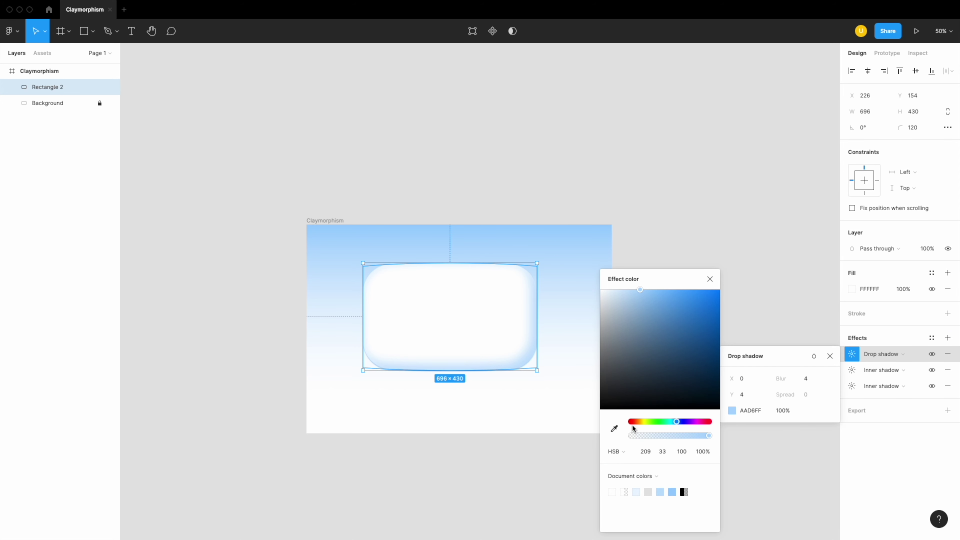
{"action": "type", "text": "24"}
{"action": "key", "text": "Tab"}
{"action": "type", "text": "24"}
{"action": "key", "text": "Tab"}
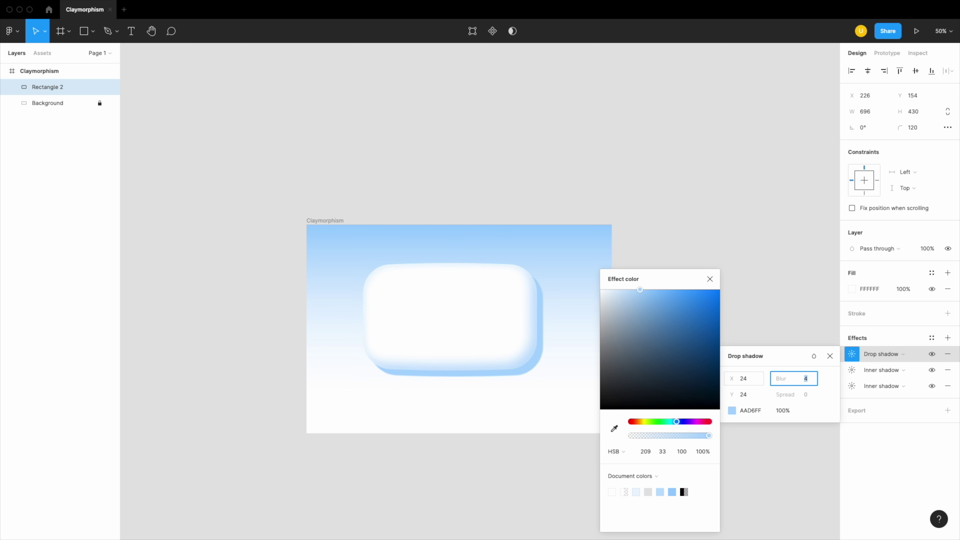
{"action": "type", "text": "8"}
{"action": "key", "text": "Return"}
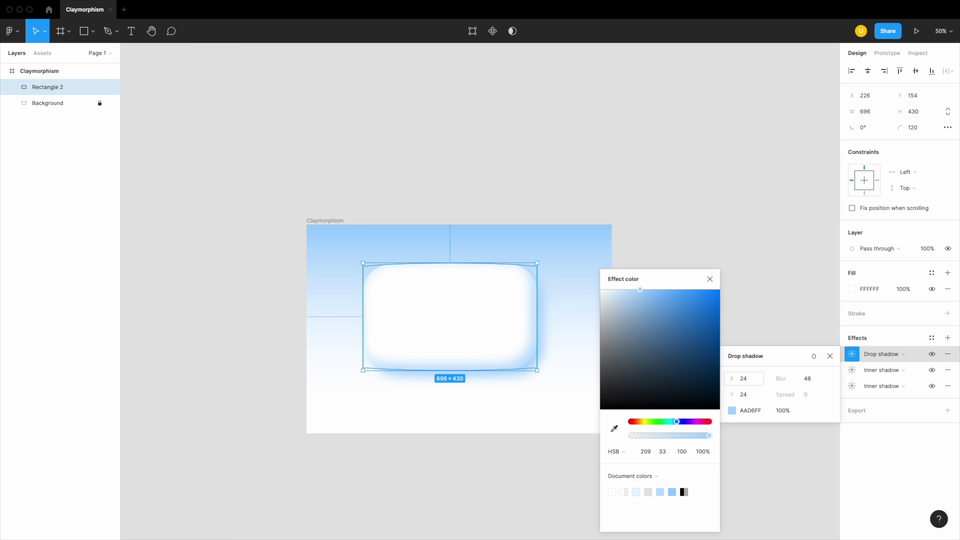
Step: Darken the drop shadow colour to 74A2CC and lower its opacity to 65%
{"action": "left_click", "coordinate": [665, 452]}
{"action": "type", "text": "43"}
{"action": "key", "text": "Return"}
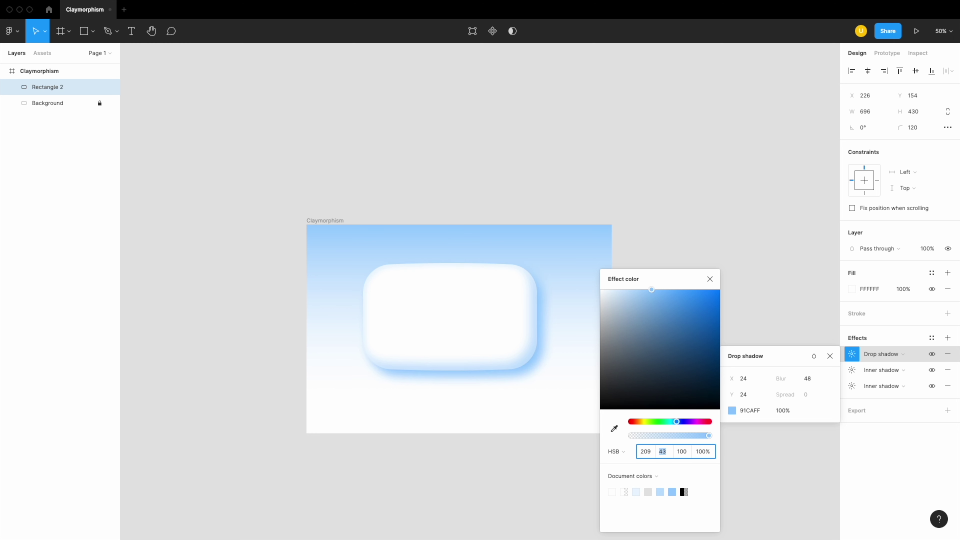
{"action": "key", "text": "Tab"}
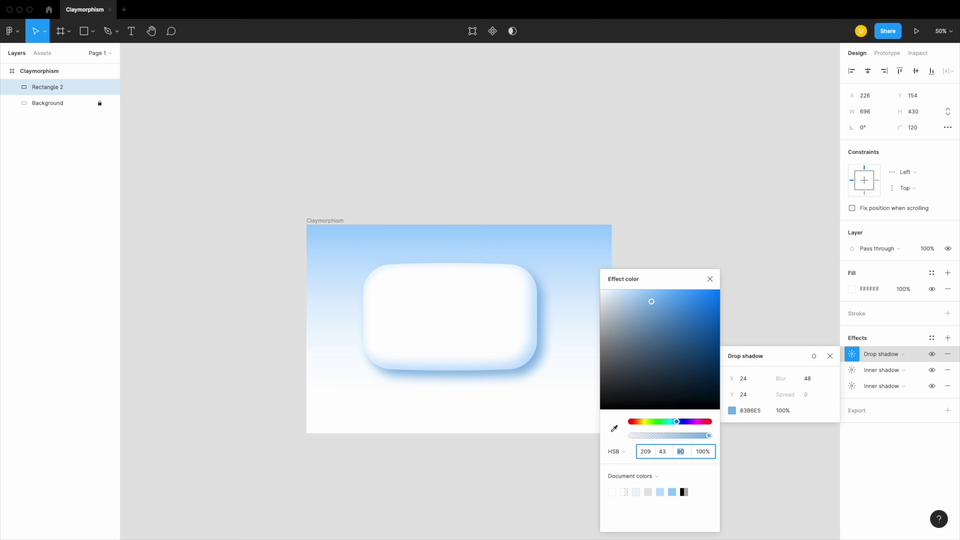
{"action": "key", "text": "shift+Down"}
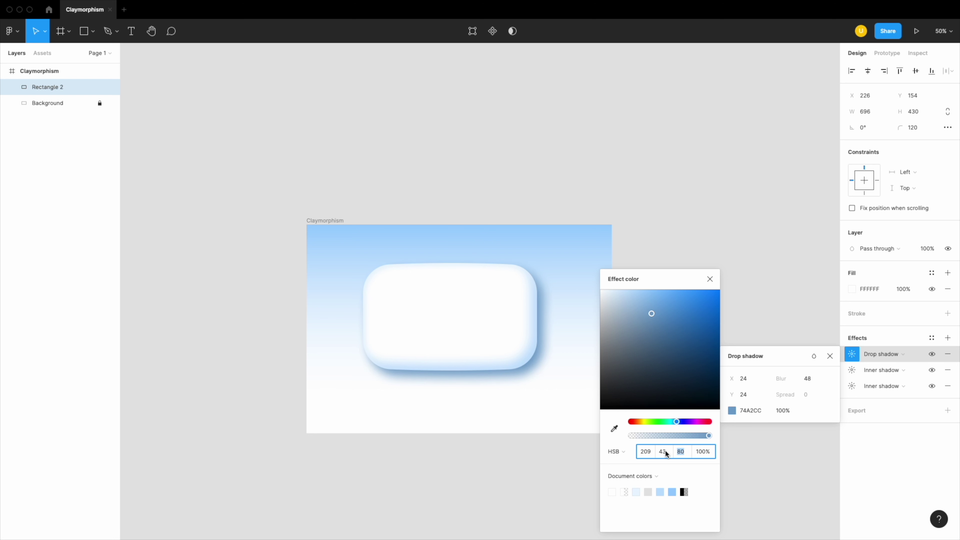
{"action": "left_click", "coordinate": [702, 452]}
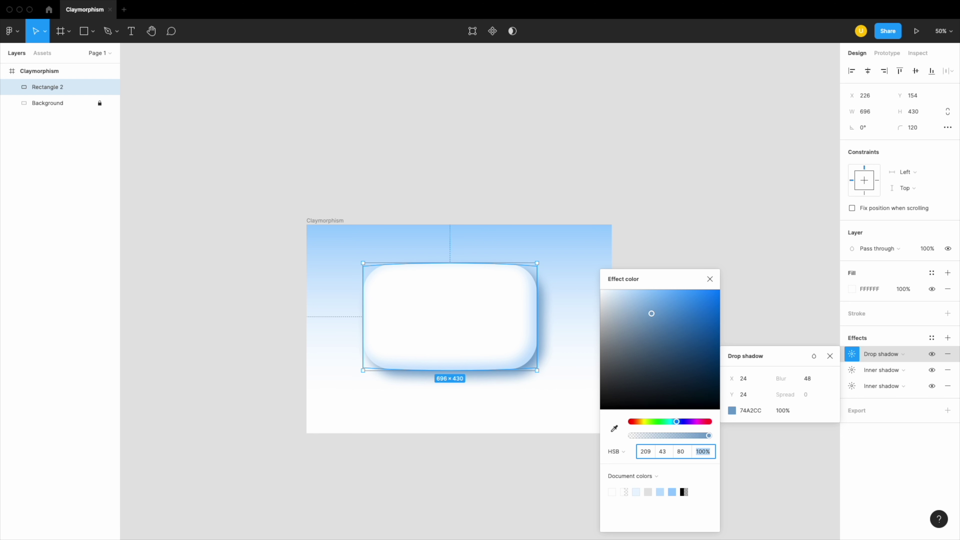
{"action": "key", "text": "shift+Down"}
{"action": "key", "text": "shift+Down"}
{"action": "key", "text": "shift+Down"}
{"action": "key", "text": "shift+Down"}
{"action": "key", "text": "shift+Down"}
{"action": "key", "text": "shift+Up"}
{"action": "key", "text": "shift+Up"}
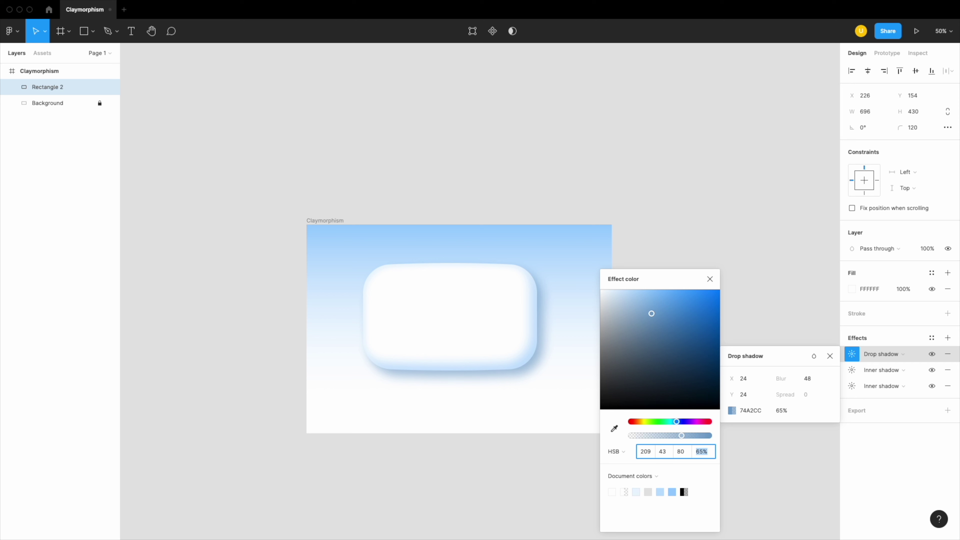
{"action": "left_click", "coordinate": [461, 500]}
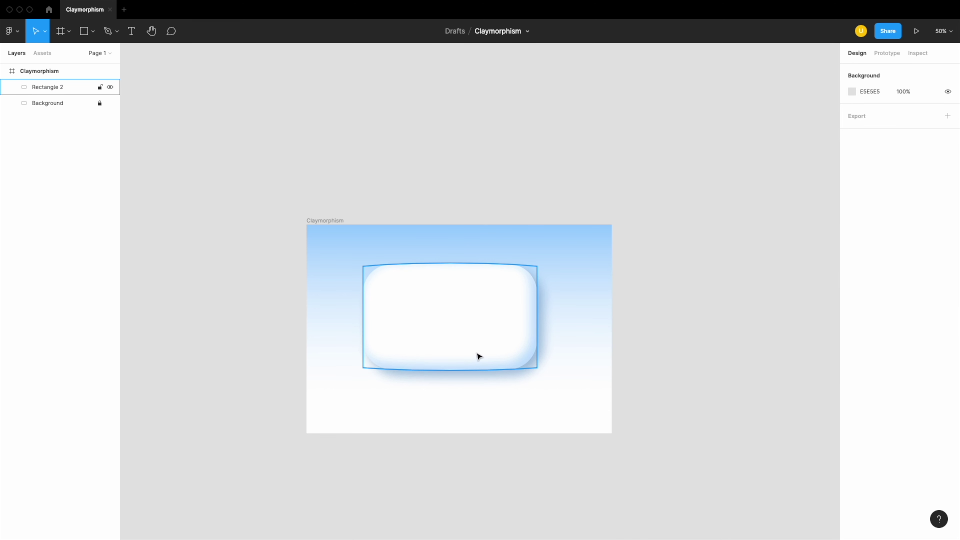
Step: Draw a 411×114 rectangle at X 368, Y 408 on the card with corner radius 40
{"action": "left_click", "coordinate": [478, 343]}
{"action": "left_click", "coordinate": [491, 382]}
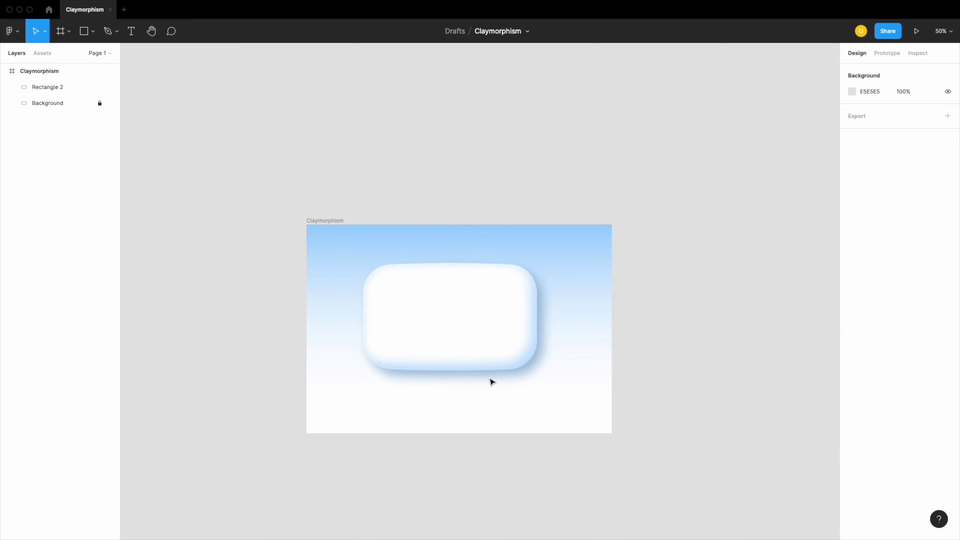
{"action": "key", "text": "shift+0"}
{"action": "left_click", "coordinate": [476, 304]}
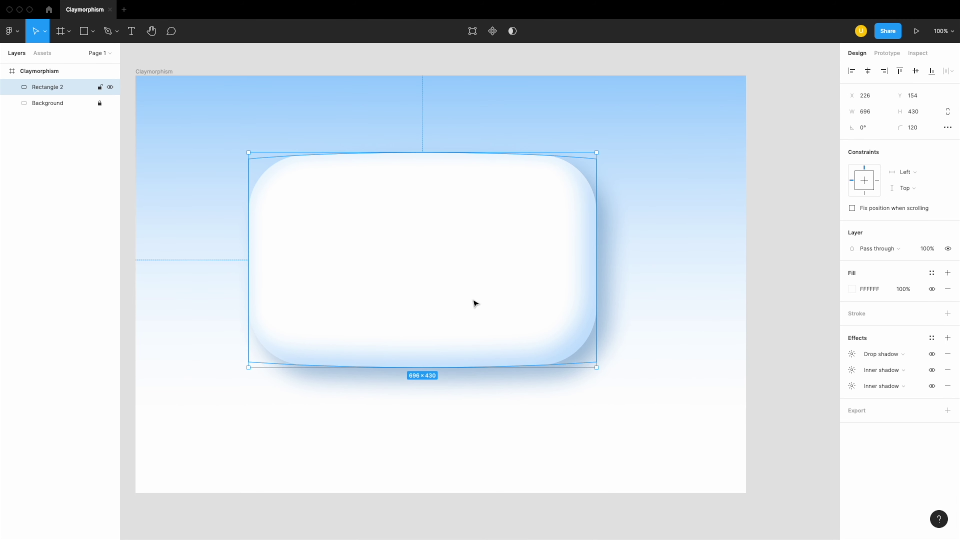
{"action": "key", "text": "r"}
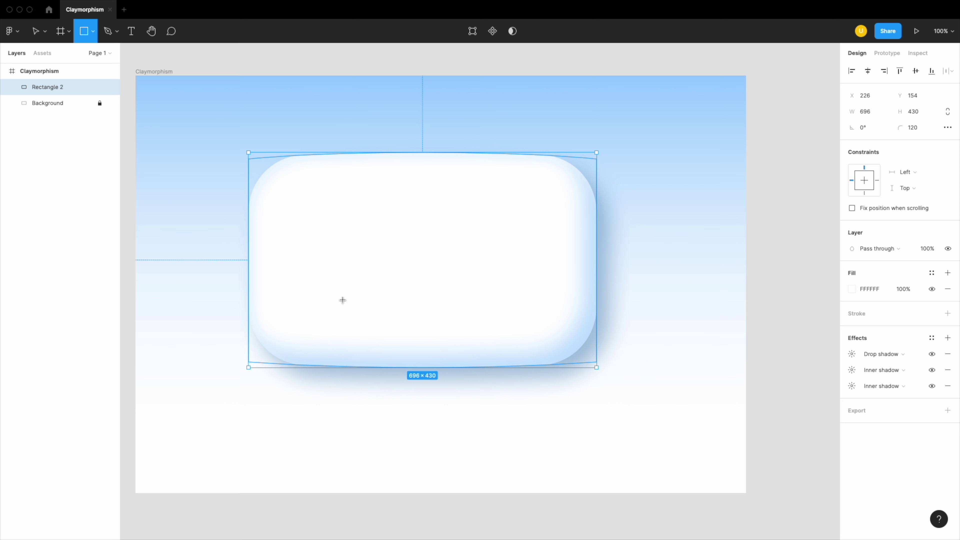
{"action": "mouse_move", "coordinate": [318, 288]}
{"action": "left_mouse_down"}
{"action": "mouse_move", "coordinate": [524, 345]}
{"action": "mouse_move", "coordinate": [480, 333]}
{"action": "mouse_move", "coordinate": [477, 322]}
{"action": "left_mouse_up"}
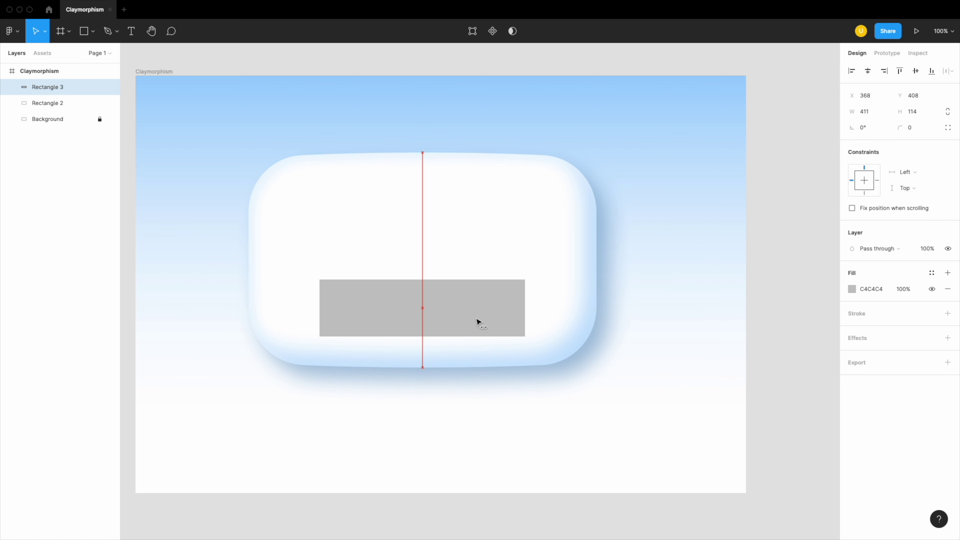
{"action": "left_click", "coordinate": [922, 128]}
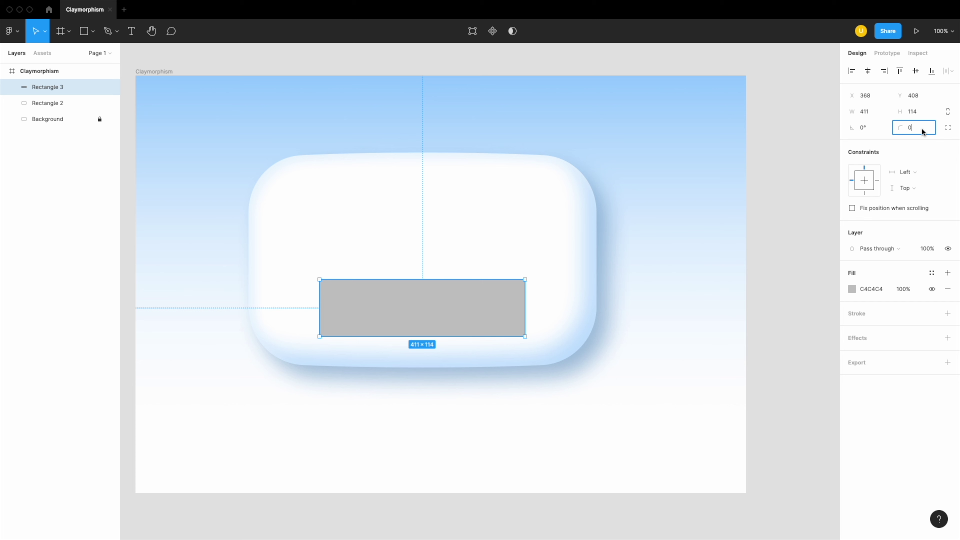
{"action": "key", "text": "shift+Up"}
{"action": "key", "text": "shift+Up"}
{"action": "key", "text": "shift+Up"}
{"action": "key", "text": "shift+Up"}
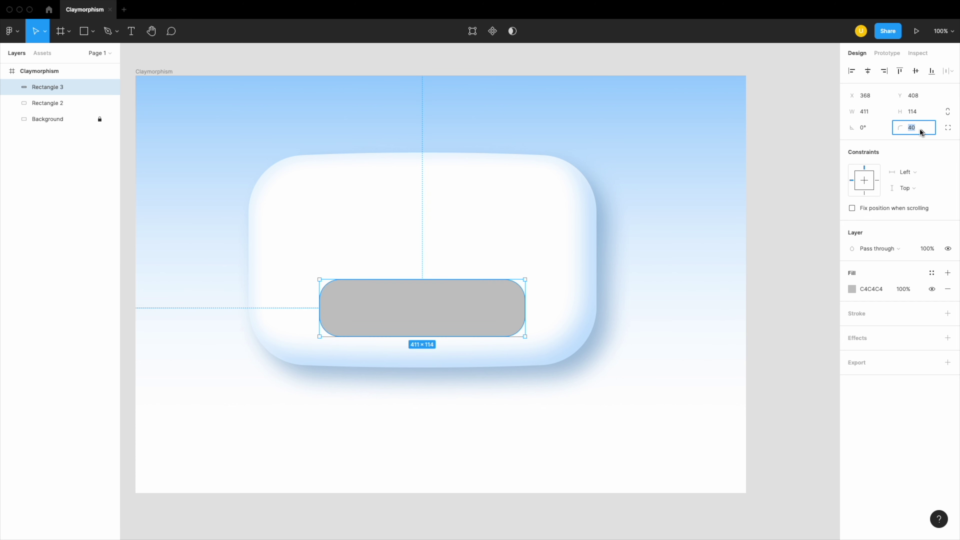
{"action": "left_click", "coordinate": [439, 290]}
Step: Bend the rectangle's top edge up and bottom edge down so it becomes 411×123
{"action": "double_click", "coordinate": [438, 290]}
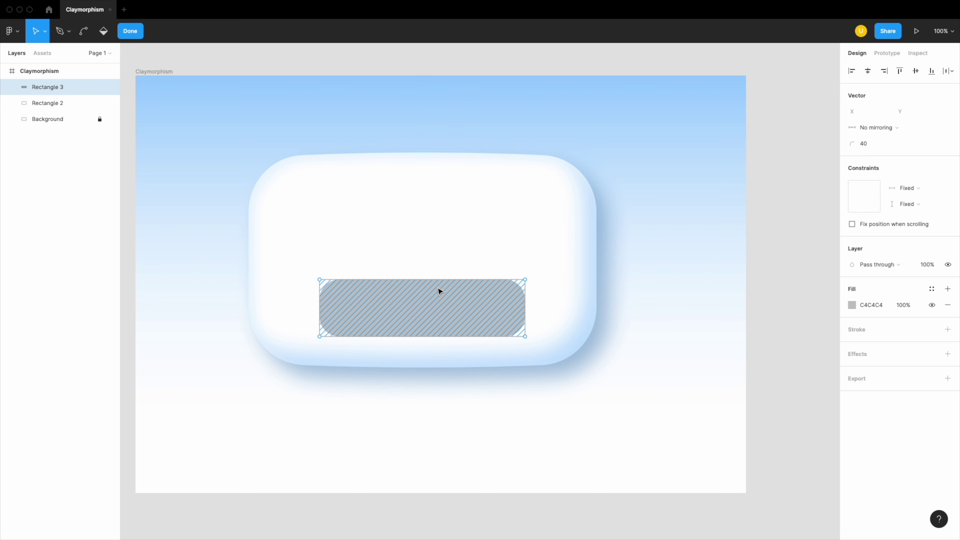
{"action": "key", "text": "ctrl"}
{"action": "left_click", "coordinate": [423, 279], "text": "ctrl"}
{"action": "left_click_drag", "start_coordinate": [424, 281], "coordinate": [424, 281]}
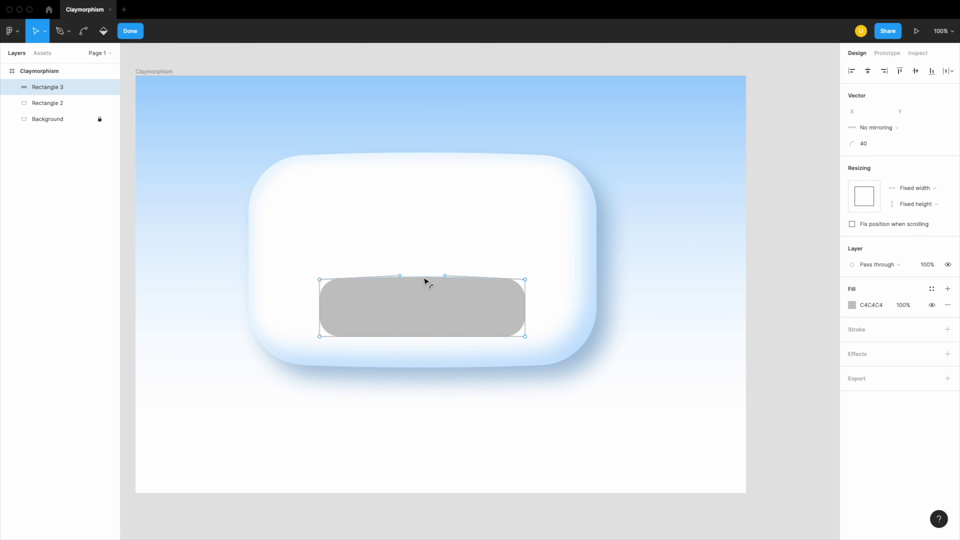
{"action": "key", "text": "ctrl"}
{"action": "left_click", "coordinate": [423, 337], "text": "ctrl"}
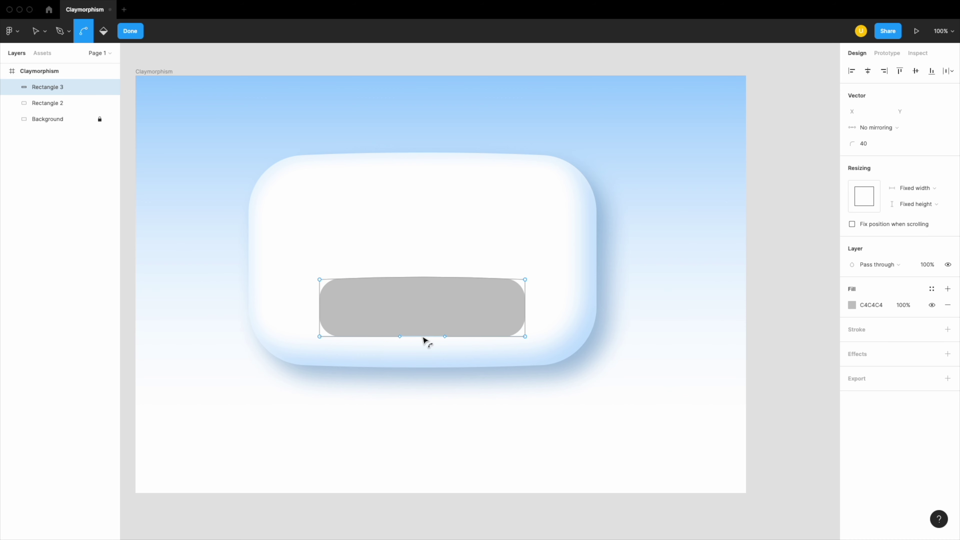
{"action": "left_click_drag", "start_coordinate": [423, 340], "coordinate": [424, 341]}
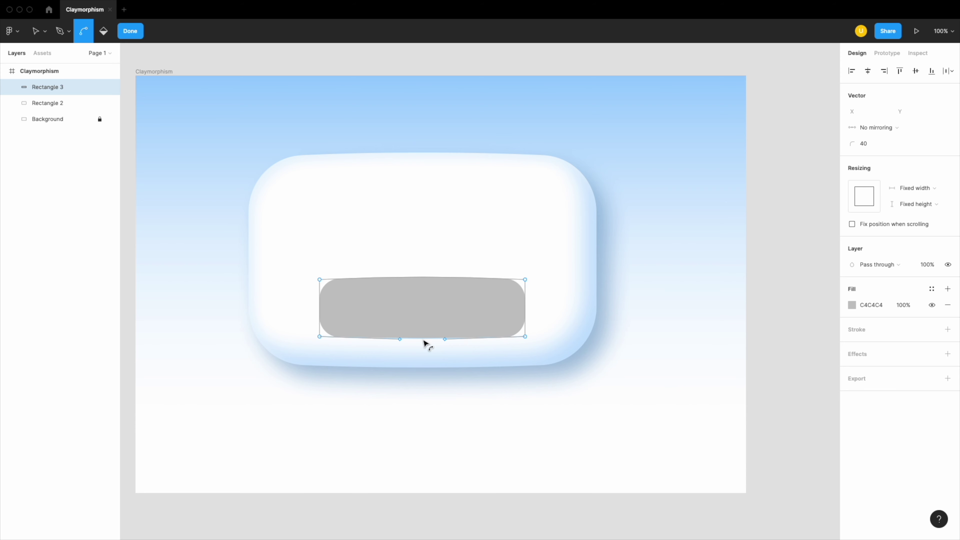
{"action": "key", "text": "Escape"}
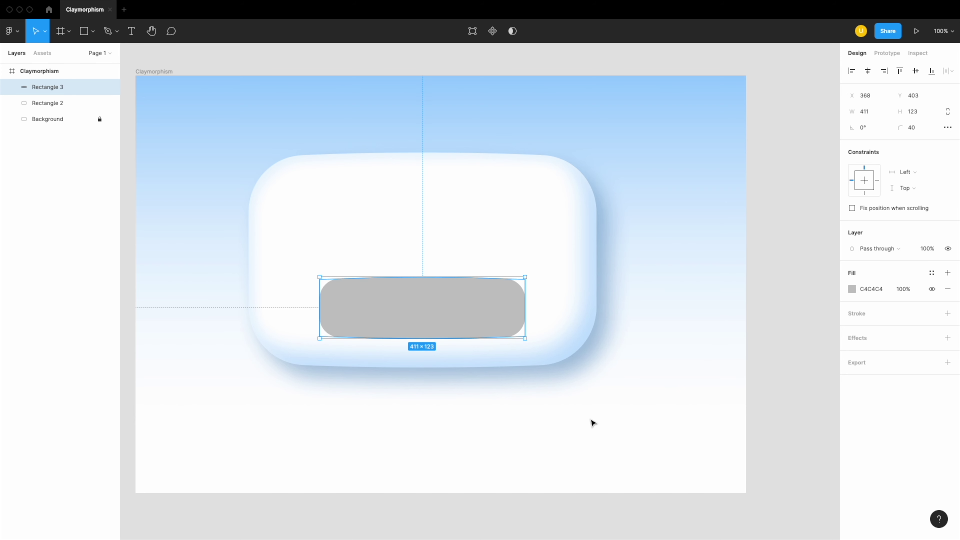
Step: Fill the rectangle with blue 5FB1FF sampled from the background and add a drop shadow
{"action": "left_click", "coordinate": [853, 289]}
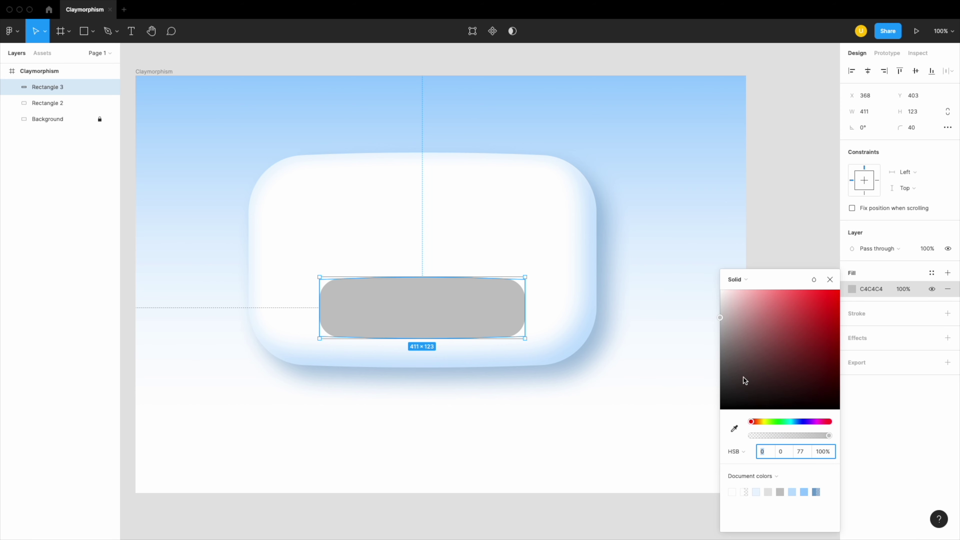
{"action": "left_click", "coordinate": [735, 429]}
{"action": "left_click", "coordinate": [596, 77]}
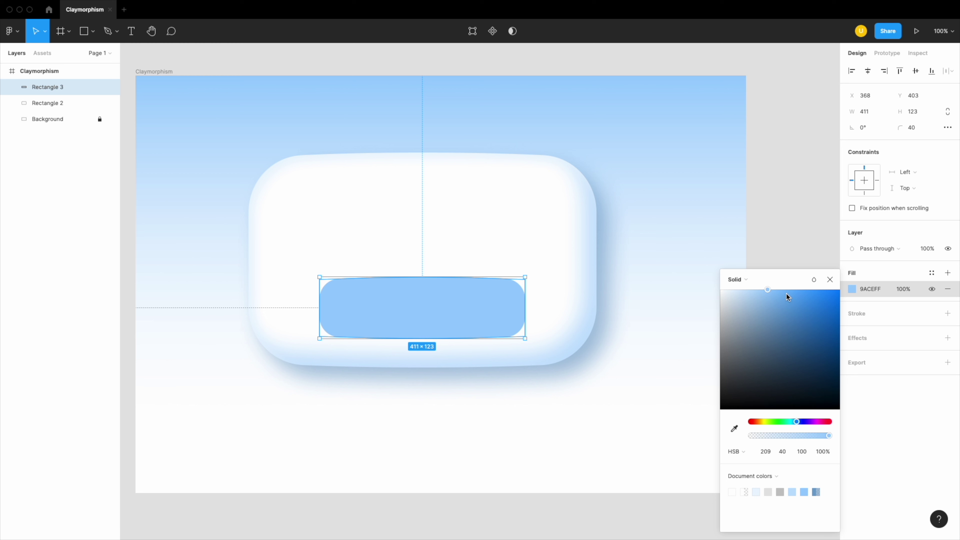
{"action": "left_click_drag", "start_coordinate": [788, 291], "coordinate": [796, 290]}
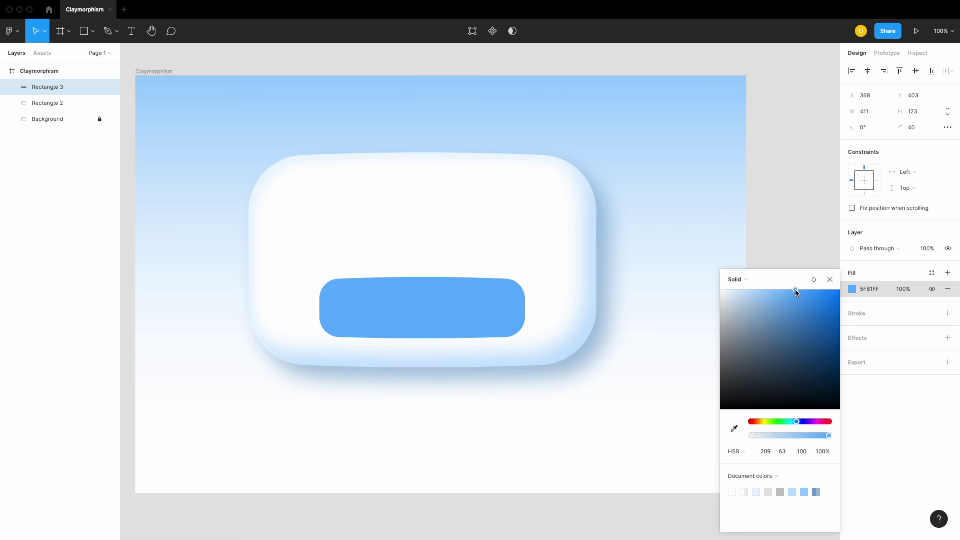
{"action": "left_click", "coordinate": [881, 365]}
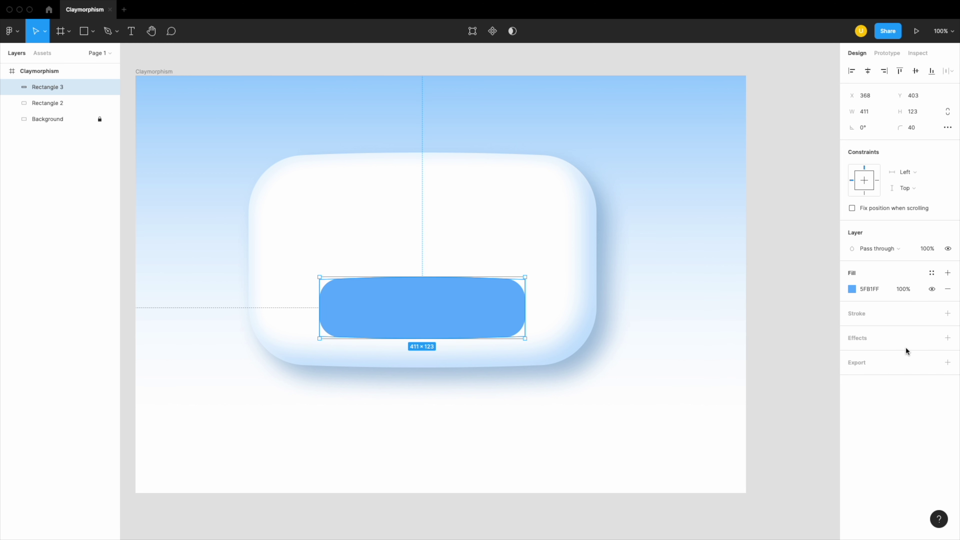
{"action": "left_click", "coordinate": [948, 338]}
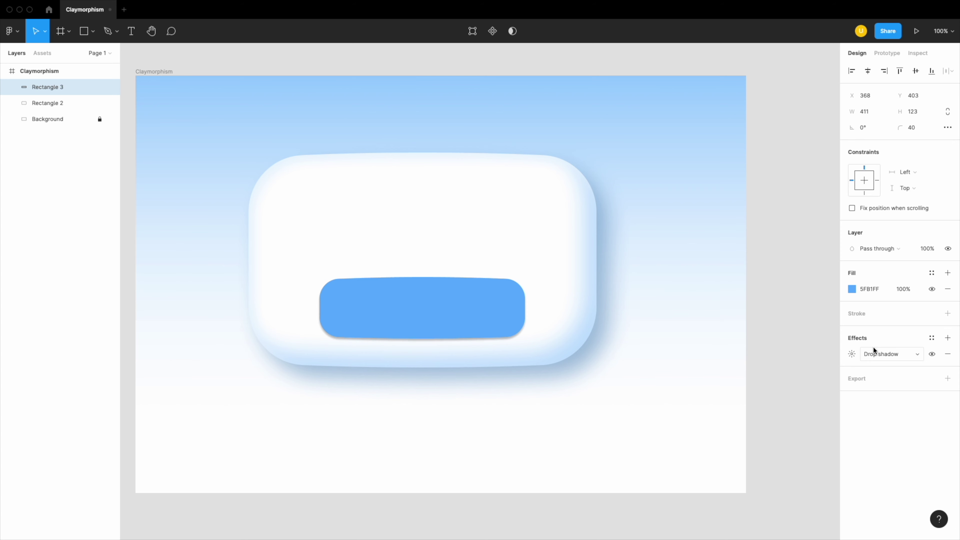
Step: Change the shadow to an inner shadow with X -12, Y -12 and blur 24
{"action": "left_click", "coordinate": [854, 354]}
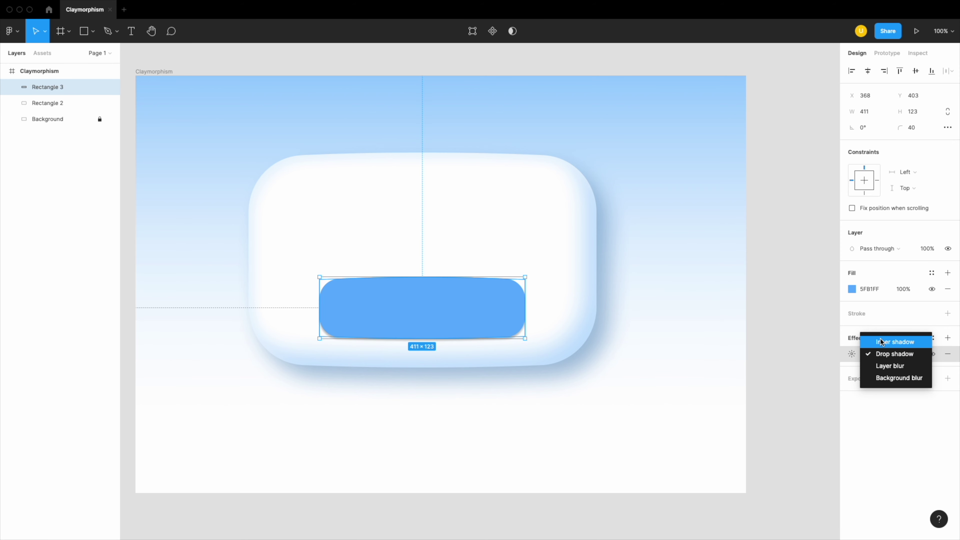
{"action": "left_click", "coordinate": [880, 341]}
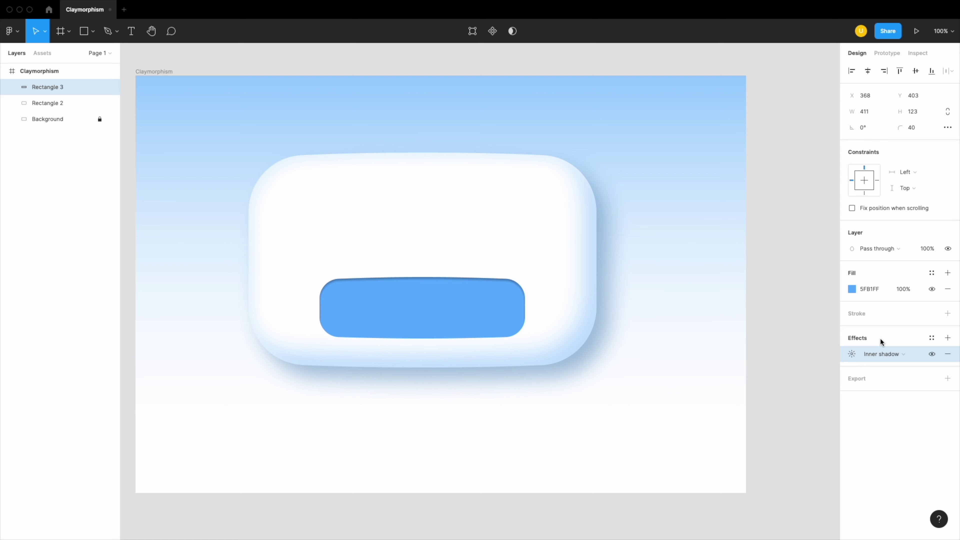
{"action": "left_click", "coordinate": [851, 357]}
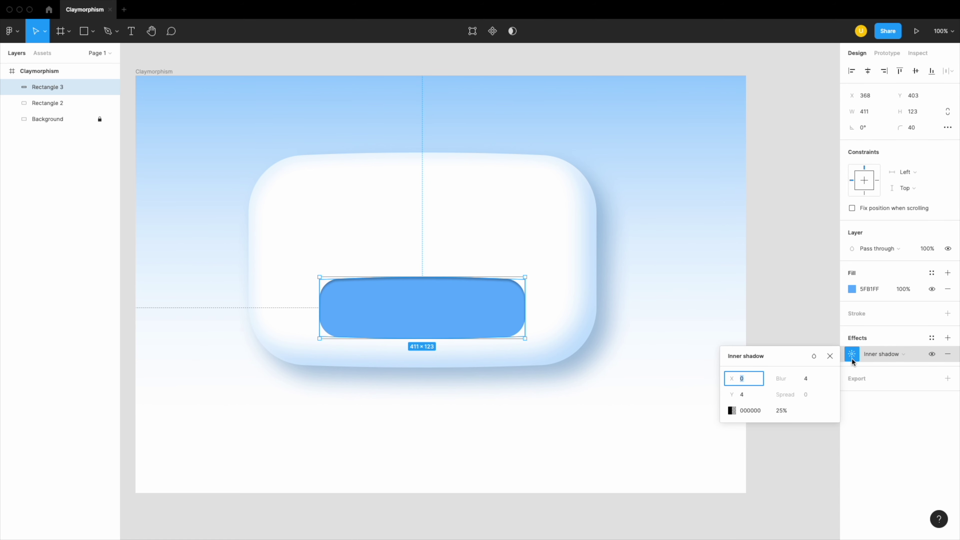
{"action": "type", "text": "12"}
{"action": "key", "text": "Tab"}
{"action": "key", "text": "Tab"}
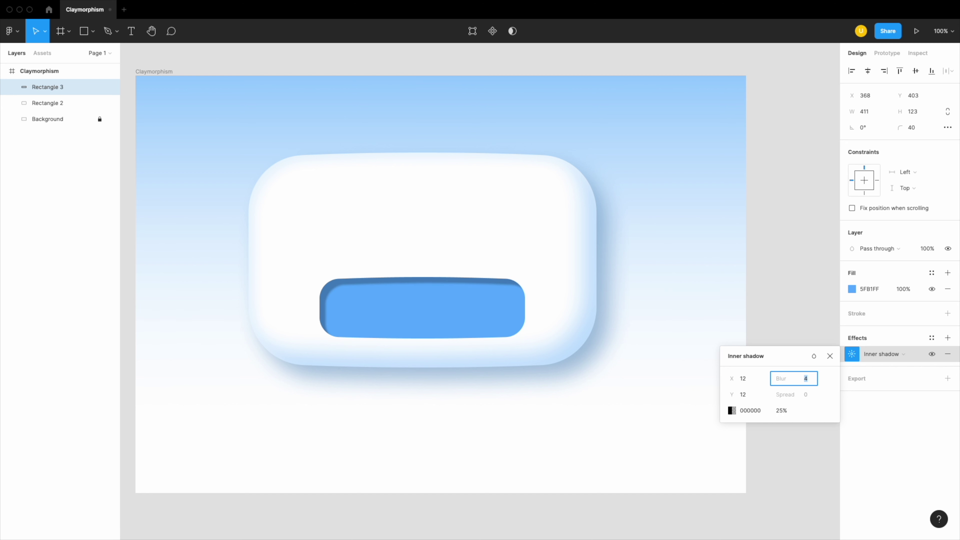
{"action": "type", "text": "24"}
{"action": "key", "text": "Return"}
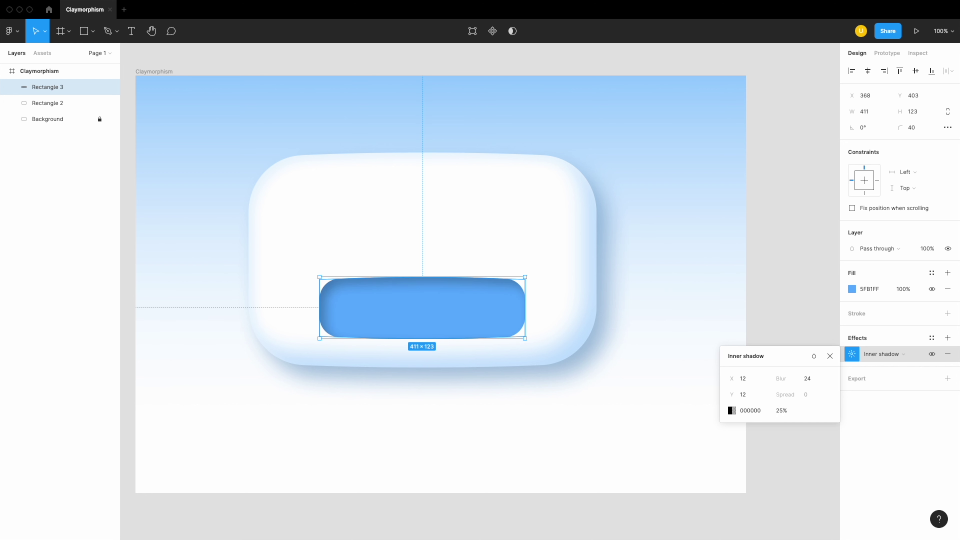
{"action": "left_click", "coordinate": [750, 382]}
{"action": "type", "text": "-12"}
{"action": "key", "text": "Tab"}
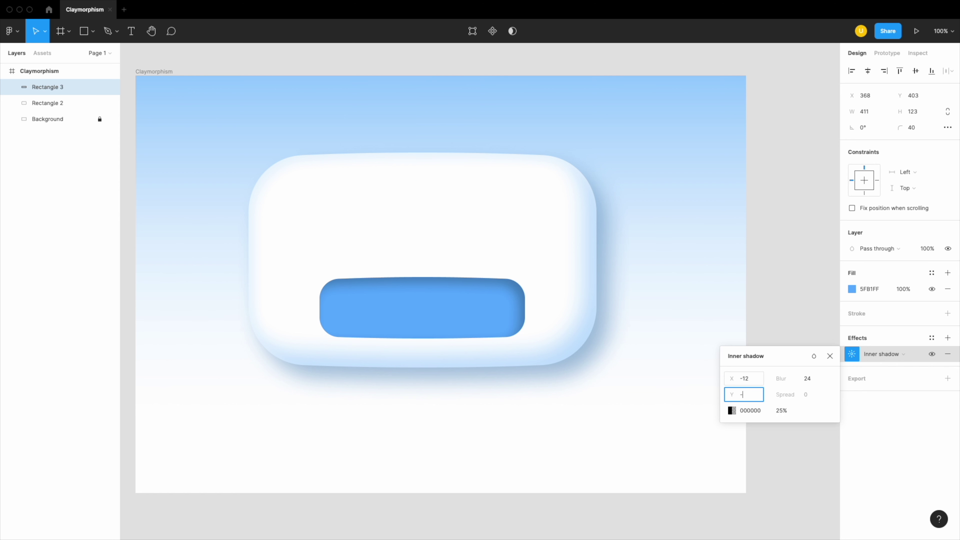
{"action": "type", "text": "12"}
{"action": "key", "text": "Tab"}
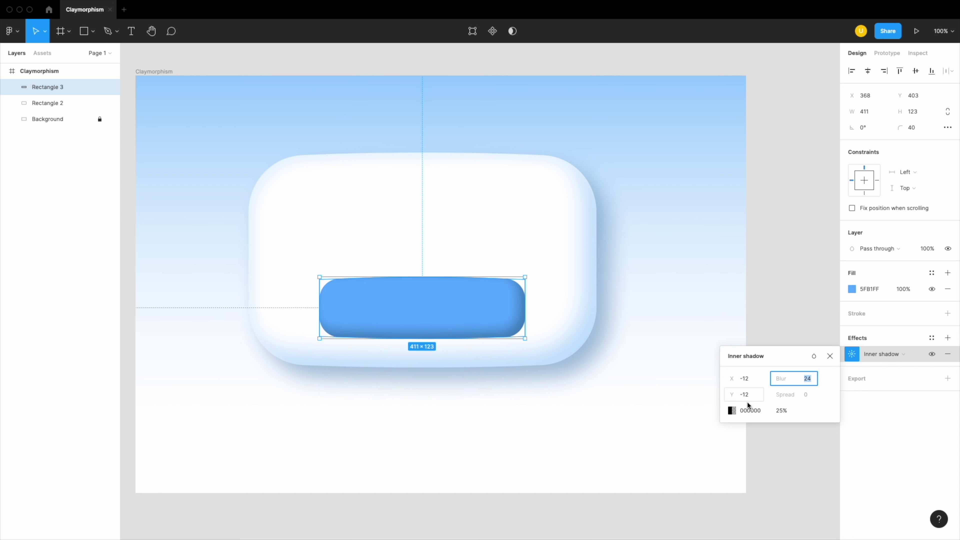
Step: Colour the inner shadow a vivid blue 0183FF sampled from the button
{"action": "left_click", "coordinate": [732, 411]}
{"action": "left_click", "coordinate": [614, 429]}
{"action": "left_click", "coordinate": [484, 317]}
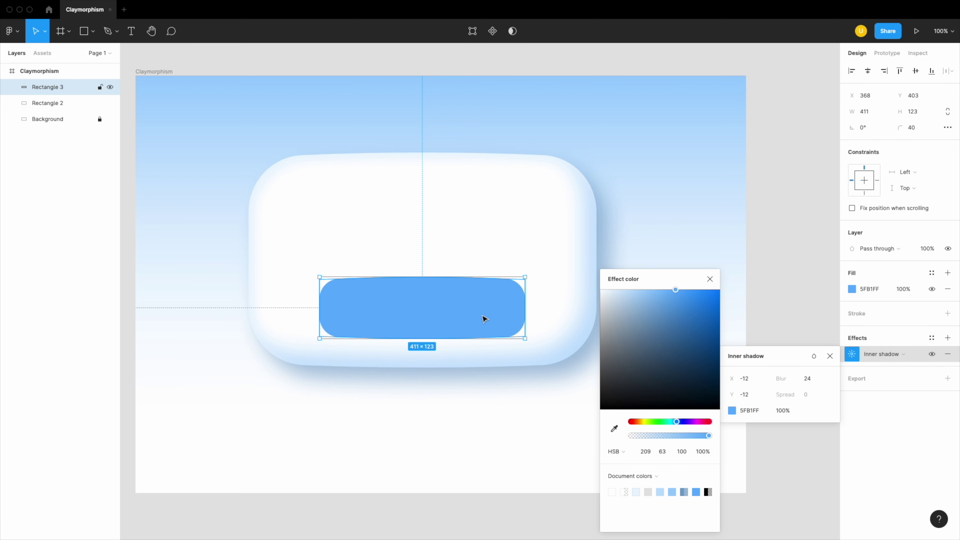
{"action": "left_click_drag", "start_coordinate": [700, 299], "coordinate": [720, 294]}
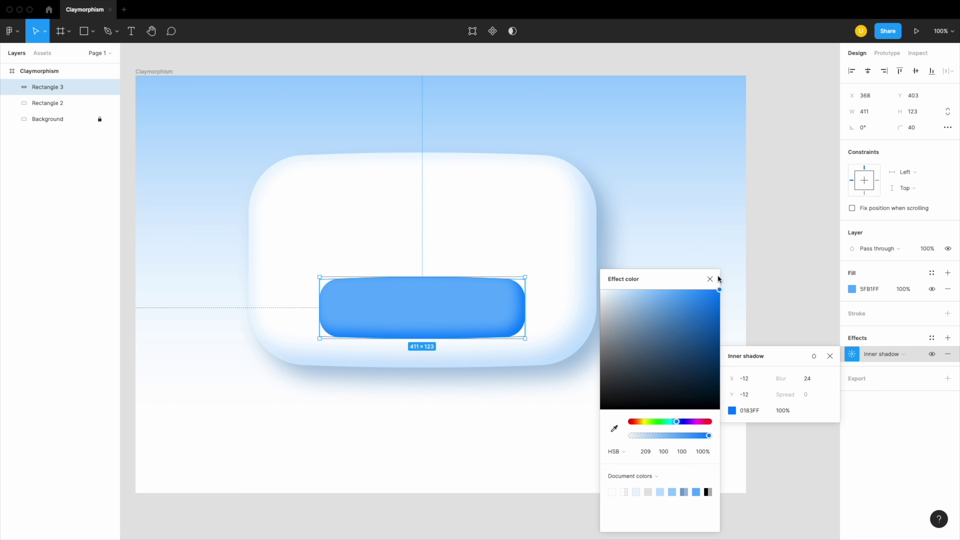
{"action": "left_click", "coordinate": [710, 279]}
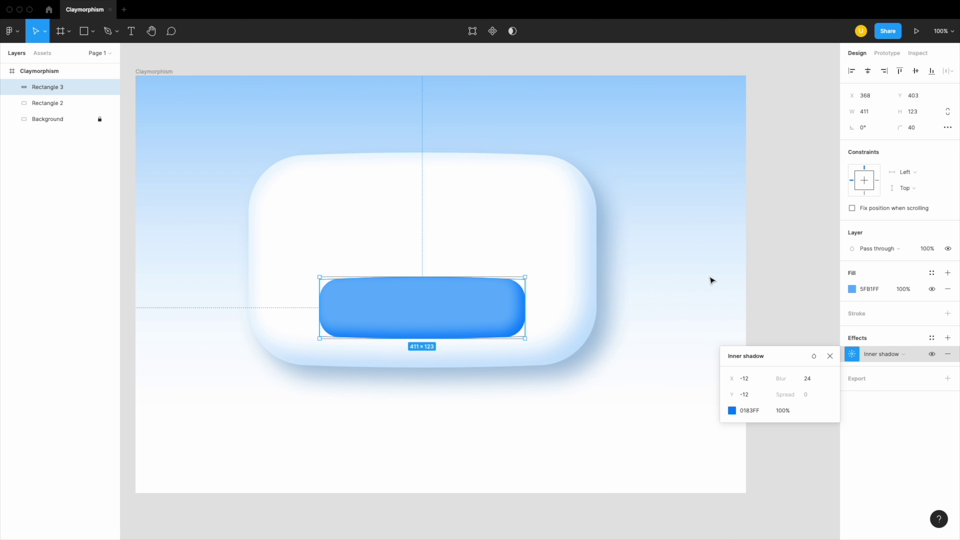
Step: Add a second effect on the button and make it an inner shadow
{"action": "left_click", "coordinate": [948, 342]}
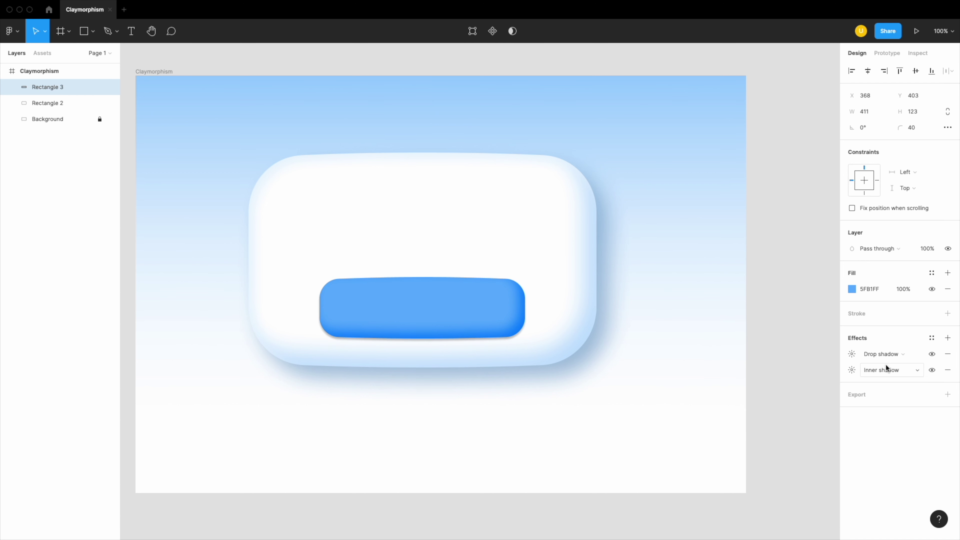
{"action": "left_click", "coordinate": [895, 358]}
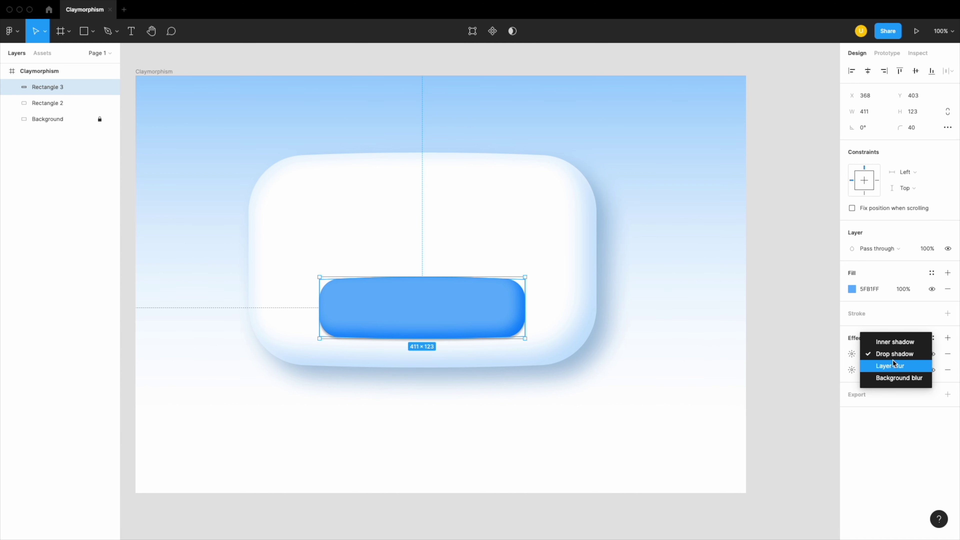
{"action": "left_click", "coordinate": [895, 342]}
{"action": "left_click", "coordinate": [853, 354]}
{"action": "type", "text": "12"}
{"action": "key", "text": "Tab"}
{"action": "key", "text": "Tab"}
{"action": "type", "text": "2"}
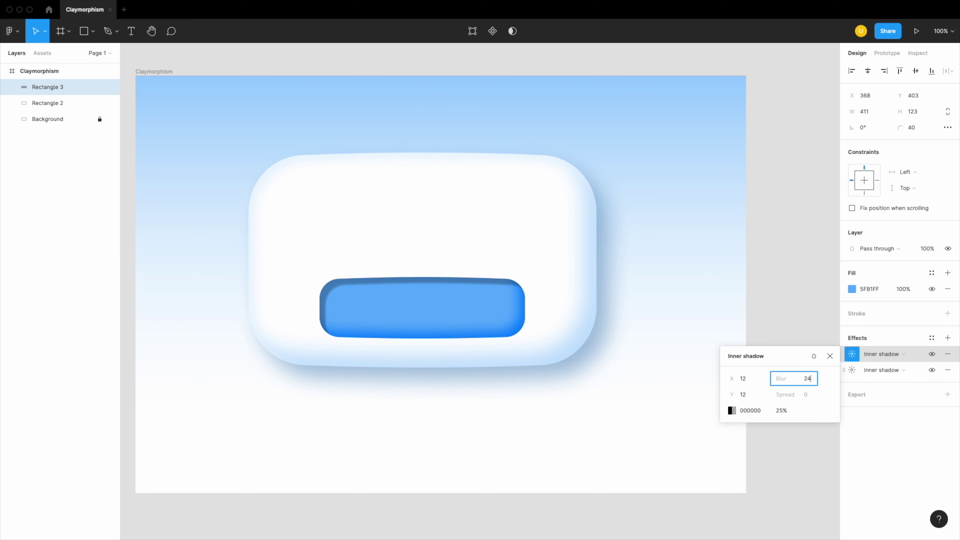
{"action": "left_click", "coordinate": [781, 412]}
Step: Colour the second inner shadow light blue 49A6FF with X 6, Y 6 and blur 12
{"action": "left_click", "coordinate": [732, 411]}
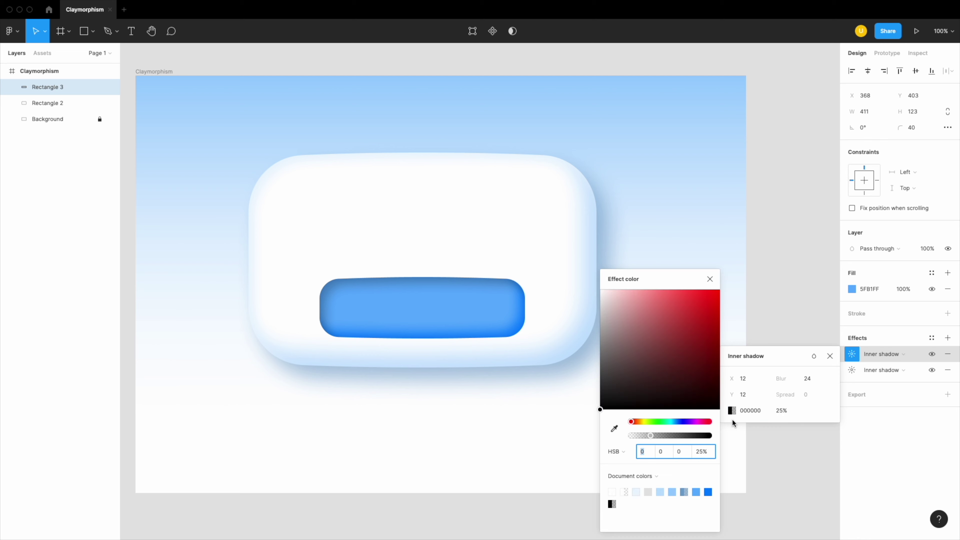
{"action": "left_click", "coordinate": [614, 429]}
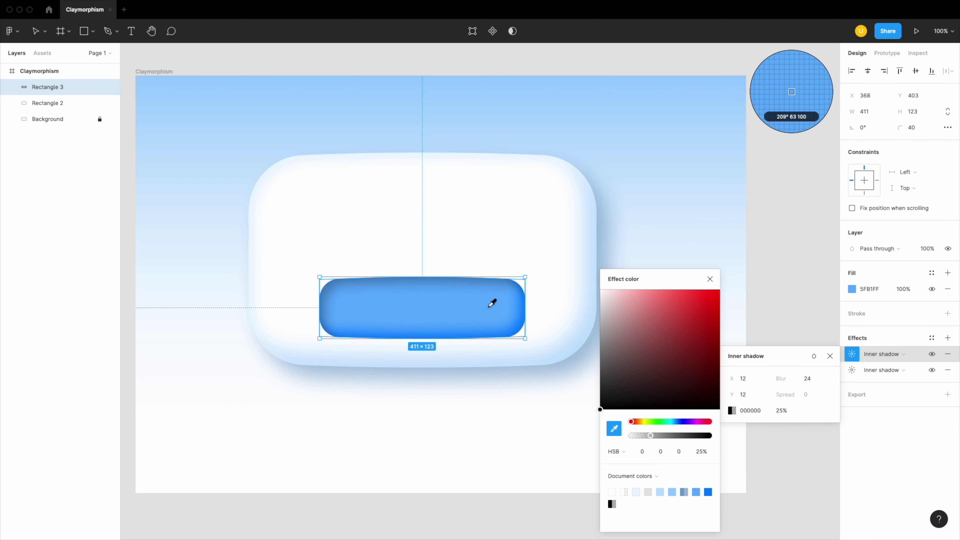
{"action": "left_click", "coordinate": [491, 305]}
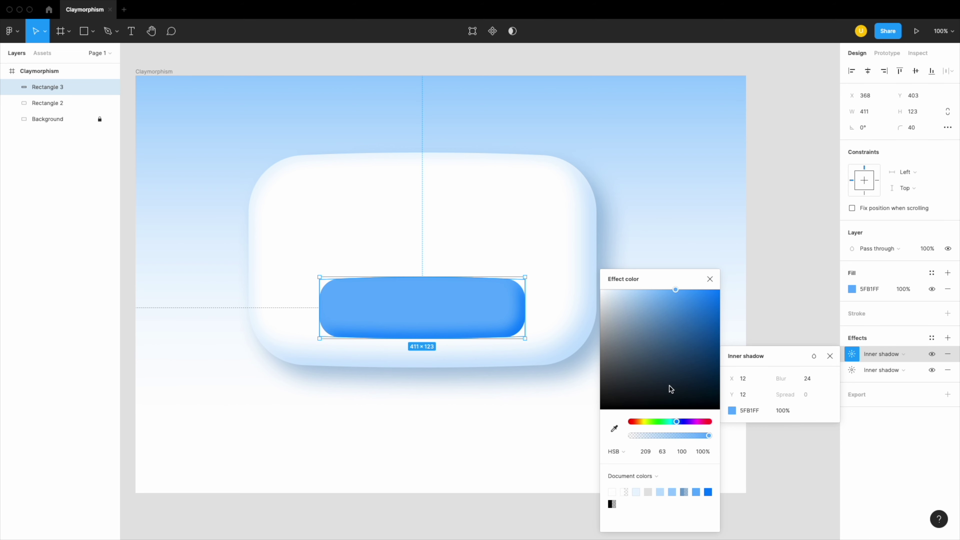
{"action": "left_click_drag", "start_coordinate": [676, 292], "coordinate": [686, 293]}
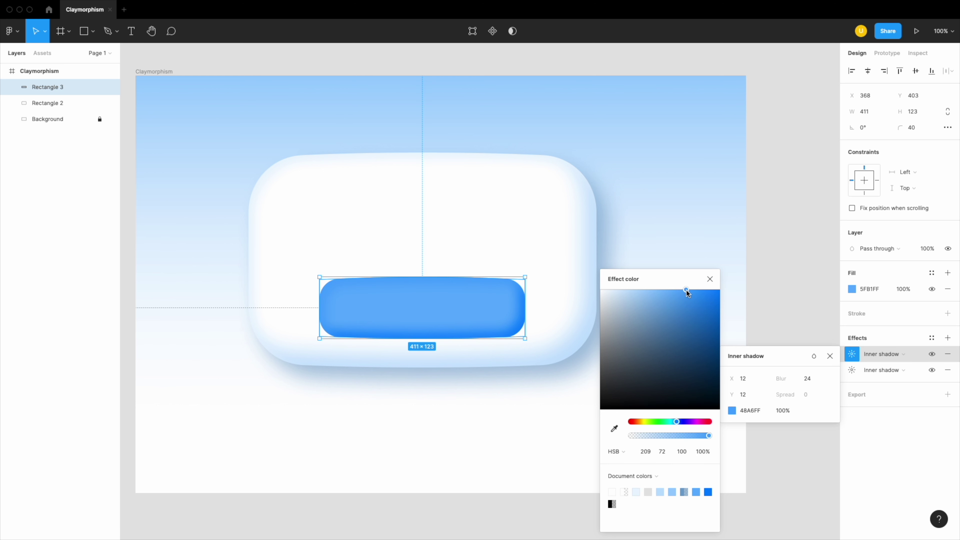
{"action": "left_click", "coordinate": [752, 385]}
{"action": "type", "text": "6"}
{"action": "key", "text": "Tab"}
{"action": "type", "text": "6"}
{"action": "key", "text": "Tab"}
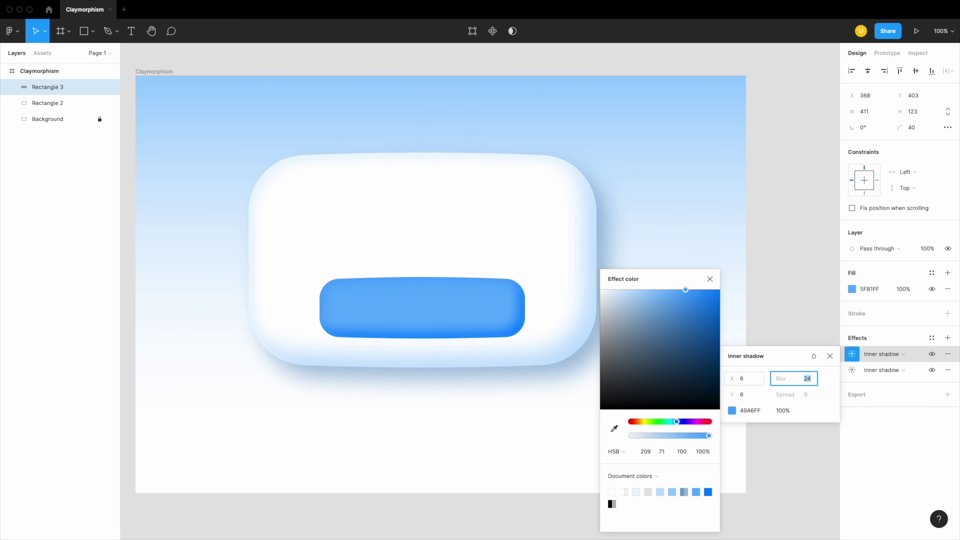
{"action": "type", "text": "1"}
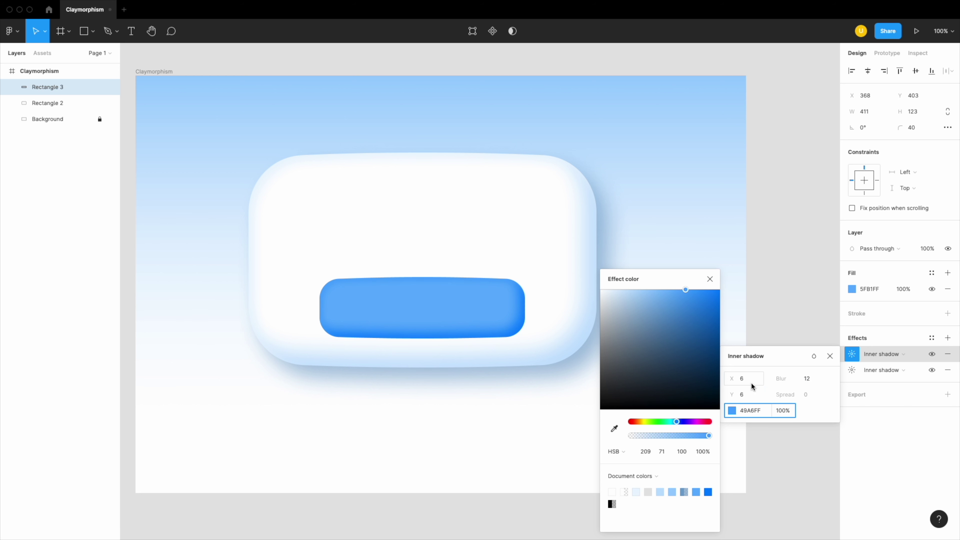
{"action": "left_click", "coordinate": [793, 273]}
Step: Type the heading 'Hello Claymorphism!' in Plus Jakarta Sans ExtraBold 52
{"action": "type", "text": "ello Clay"}
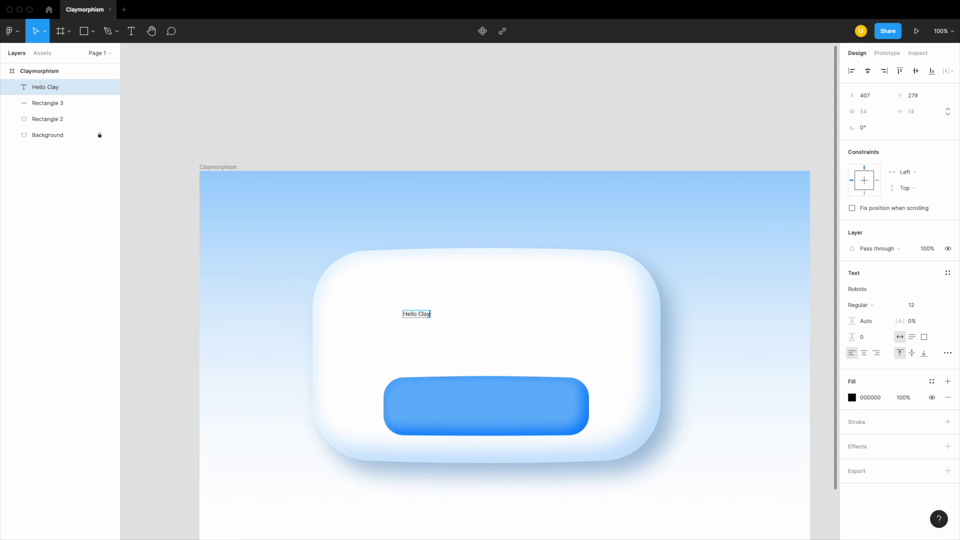
{"action": "type", "text": "morphism!"}
{"action": "key", "text": "Escape"}
{"action": "left_click", "coordinate": [881, 289]}
{"action": "type", "text": "Plus Jakarta Sans"}
{"action": "left_click", "coordinate": [858, 305]}
{"action": "left_click", "coordinate": [866, 382]}
{"action": "left_click", "coordinate": [922, 307]}
{"action": "type", "text": "52"}
{"action": "key", "text": "Return"}
{"action": "key", "text": "Return"}
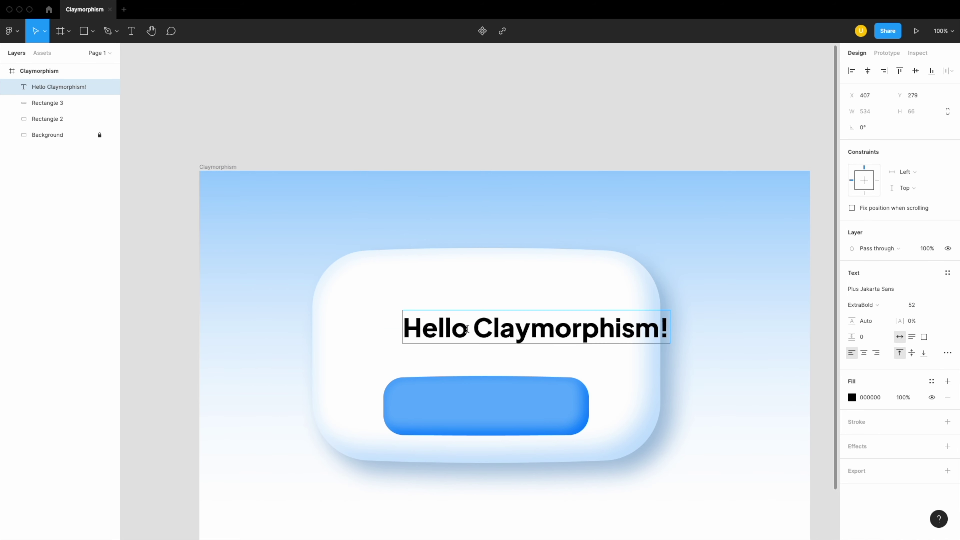
Step: Break the heading onto two lines, insert a 👋 emoji, and centre it on the card
{"action": "key", "text": "Return"}
{"action": "key", "text": "ctrl+super+space"}
{"action": "type", "text": "wave"}
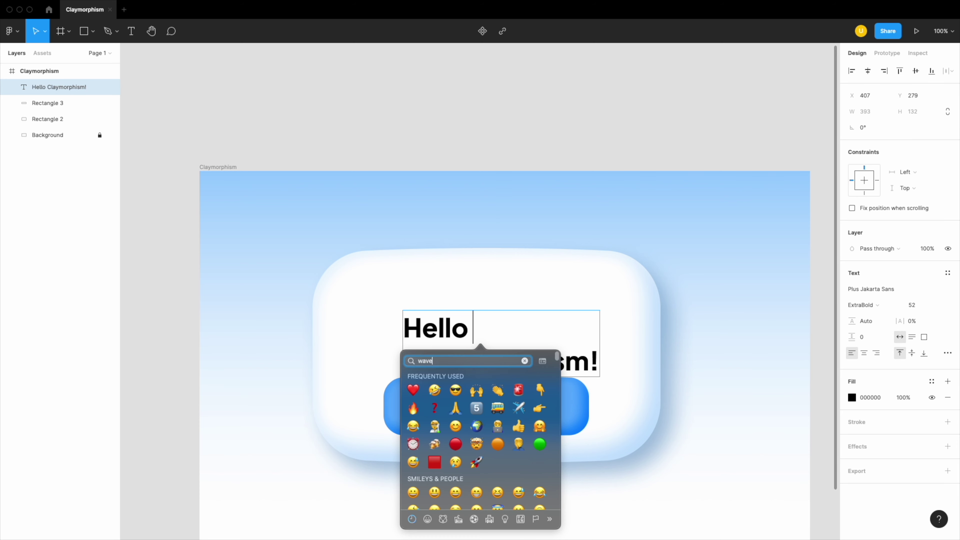
{"action": "key", "text": "Return"}
{"action": "key", "text": "Escape"}
{"action": "key", "text": "alt+super+t"}
{"action": "left_click_drag", "start_coordinate": [513, 339], "coordinate": [498, 310]}
Step: Add a white 'Hi!' label centred on the blue button
{"action": "key", "text": "t"}
{"action": "left_click", "coordinate": [478, 420]}
{"action": "type", "text": "Hi!"}
{"action": "key", "text": "Escape"}
{"action": "left_click_drag", "start_coordinate": [471, 423], "coordinate": [491, 407]}
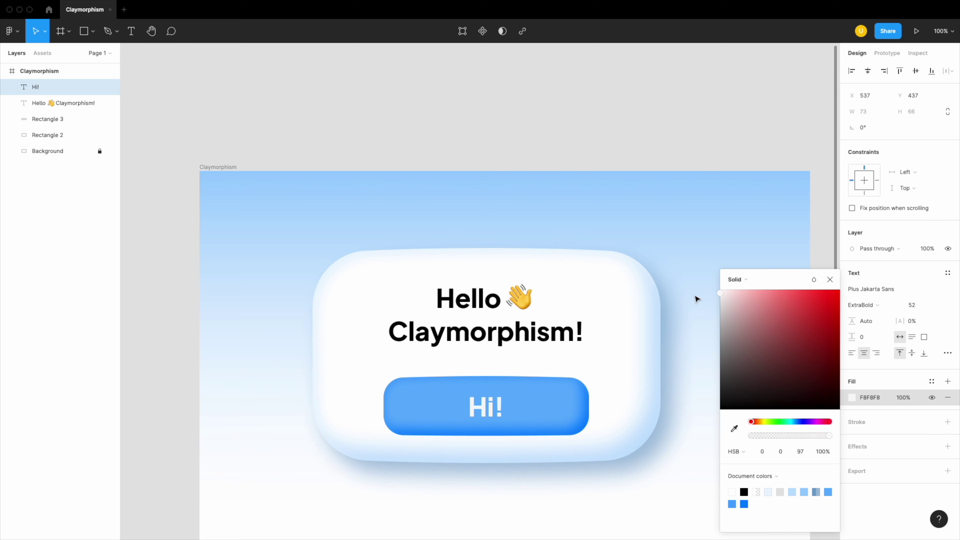
{"action": "left_click", "coordinate": [594, 118]}
{"action": "scroll", "coordinate": [593, 119], "scroll_direction": "down", "scroll_amount": 5, "text": "ctrl"}
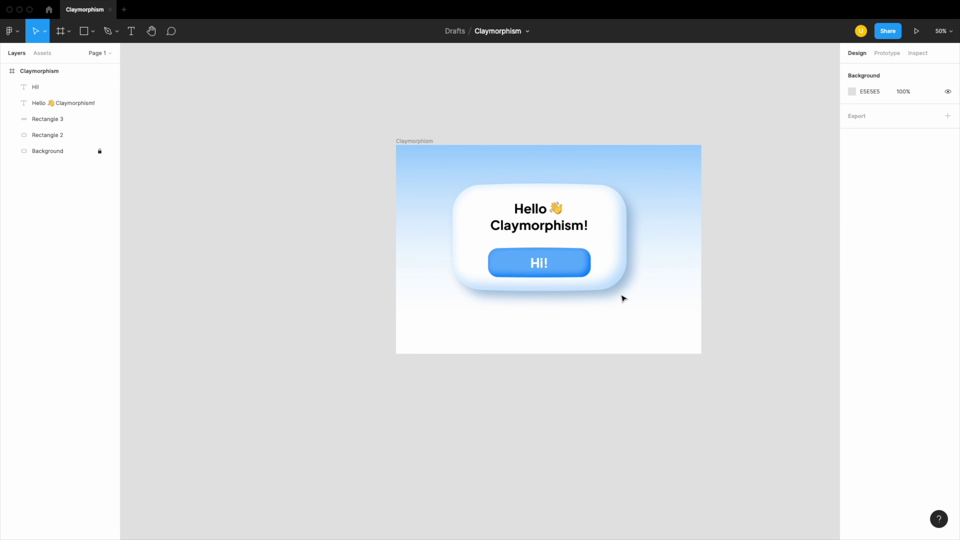
{"action": "scroll", "coordinate": [601, 276], "scroll_direction": "up", "scroll_amount": 5, "text": "ctrl"}
Step: Add a drop shadow to the button in its sampled blue with blur 24
{"action": "left_click", "coordinate": [566, 275]}
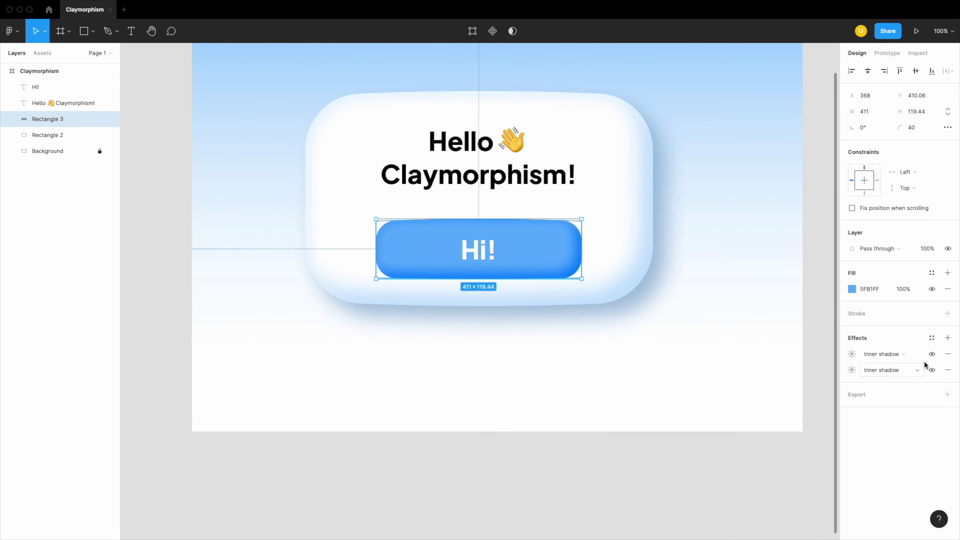
{"action": "left_click", "coordinate": [948, 337]}
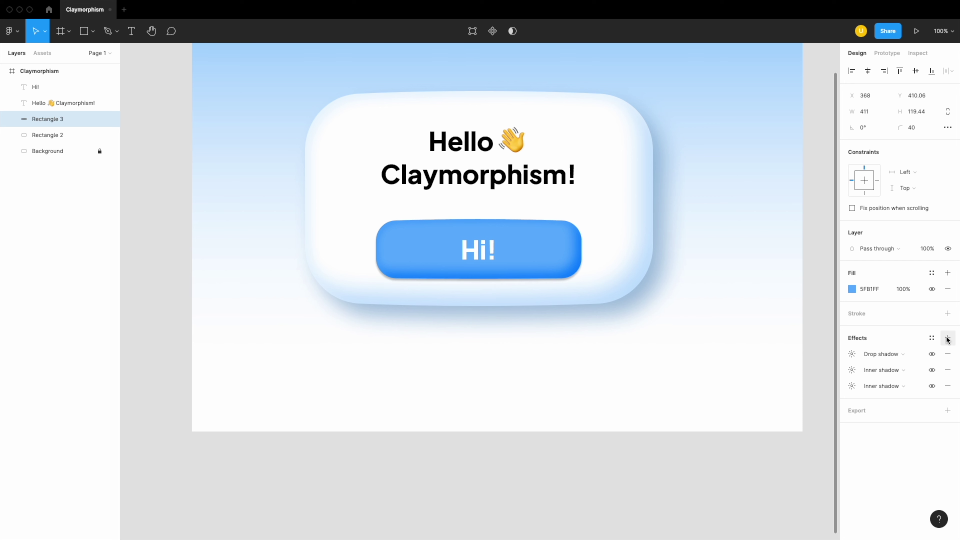
{"action": "left_click", "coordinate": [852, 354]}
{"action": "left_click", "coordinate": [733, 411]}
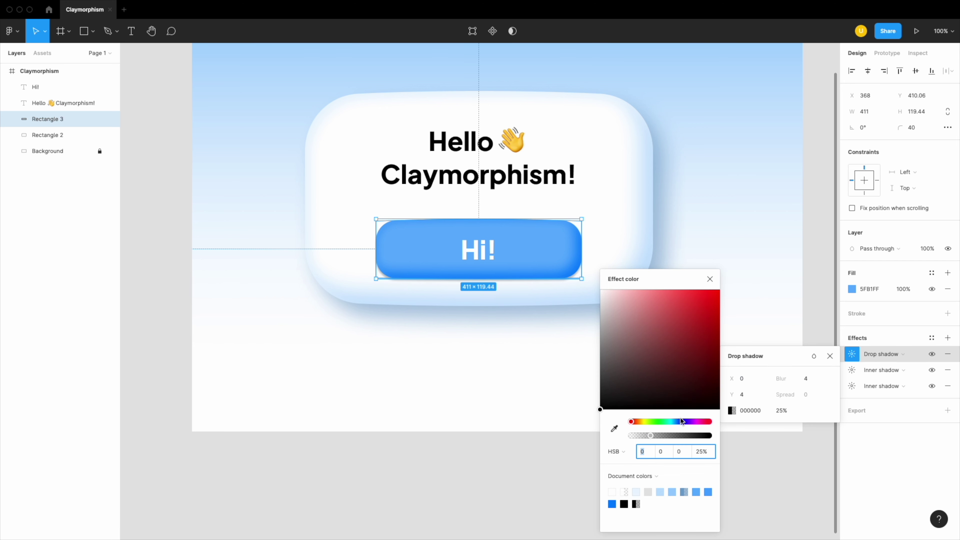
{"action": "left_click", "coordinate": [614, 428]}
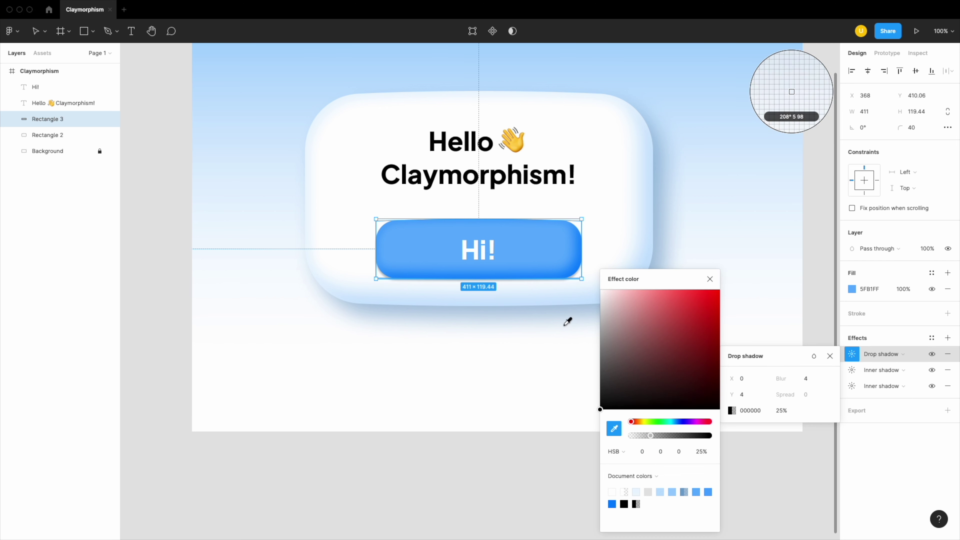
{"action": "left_click", "coordinate": [558, 269]}
{"action": "left_click", "coordinate": [808, 379]}
{"action": "type", "text": "24"}
{"action": "key", "text": "Return"}
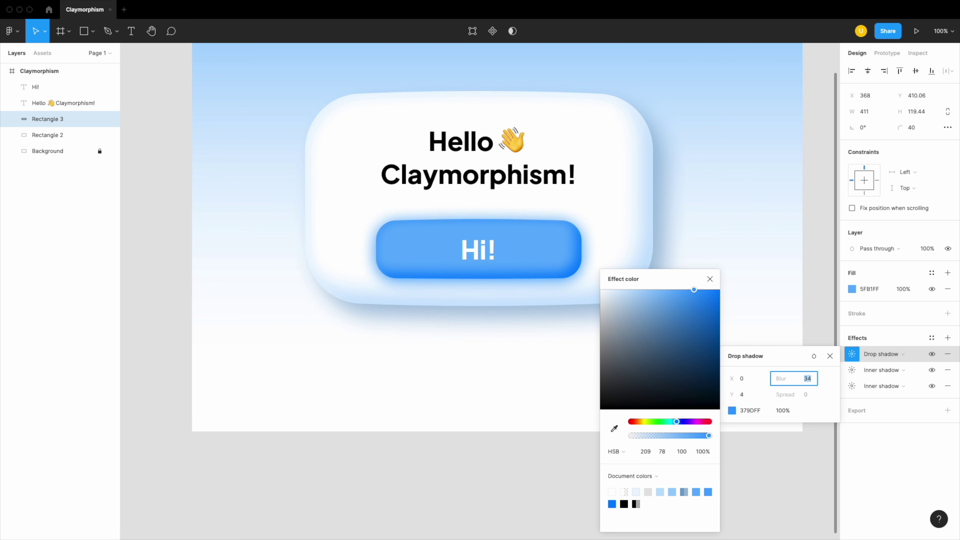
Step: Offset the drop shadow below the button and set its opacity to 60%
{"action": "left_click", "coordinate": [744, 396]}
{"action": "type", "text": "14"}
{"action": "key", "text": "Return"}
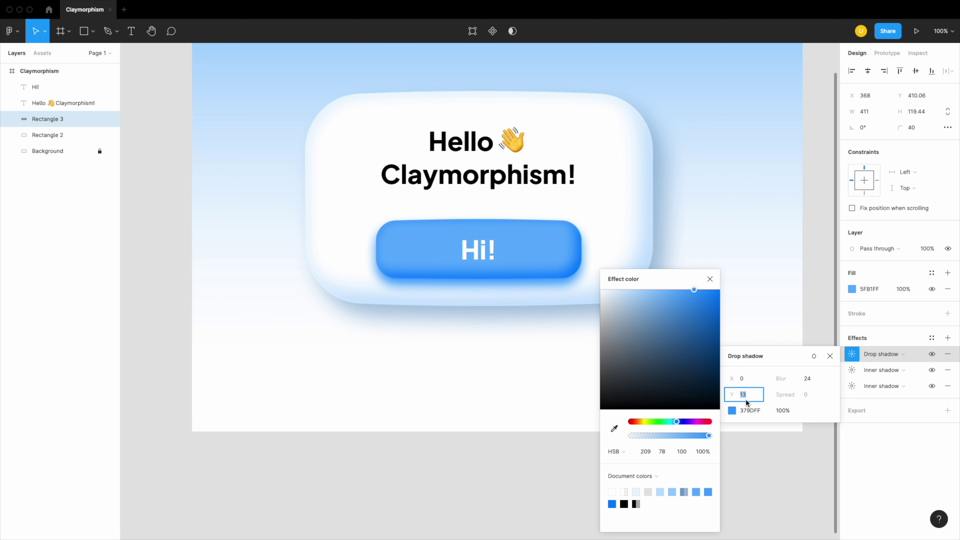
{"action": "left_click", "coordinate": [695, 452]}
{"action": "type", "text": "70"}
{"action": "key", "text": "Return"}
{"action": "type", "text": "60"}
{"action": "key", "text": "Return"}
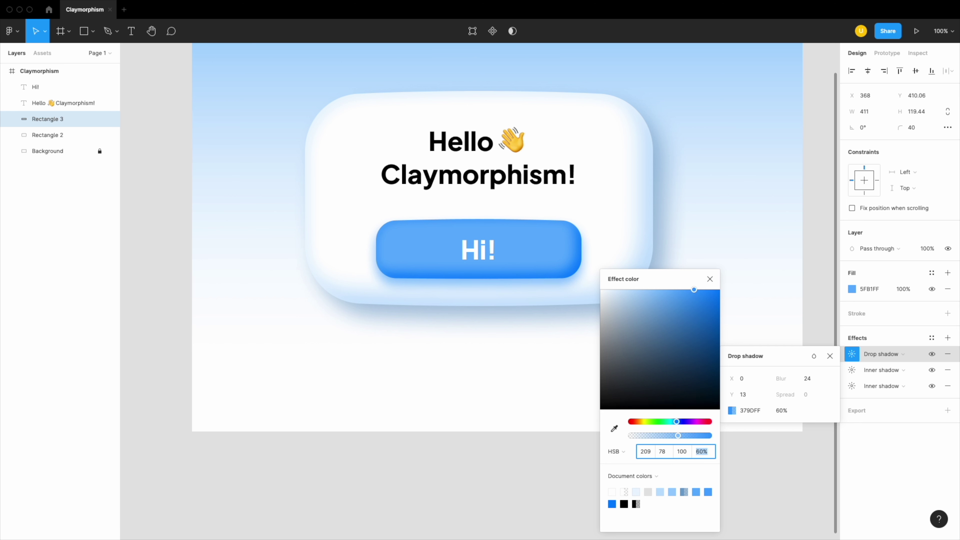
{"action": "left_click", "coordinate": [506, 471]}
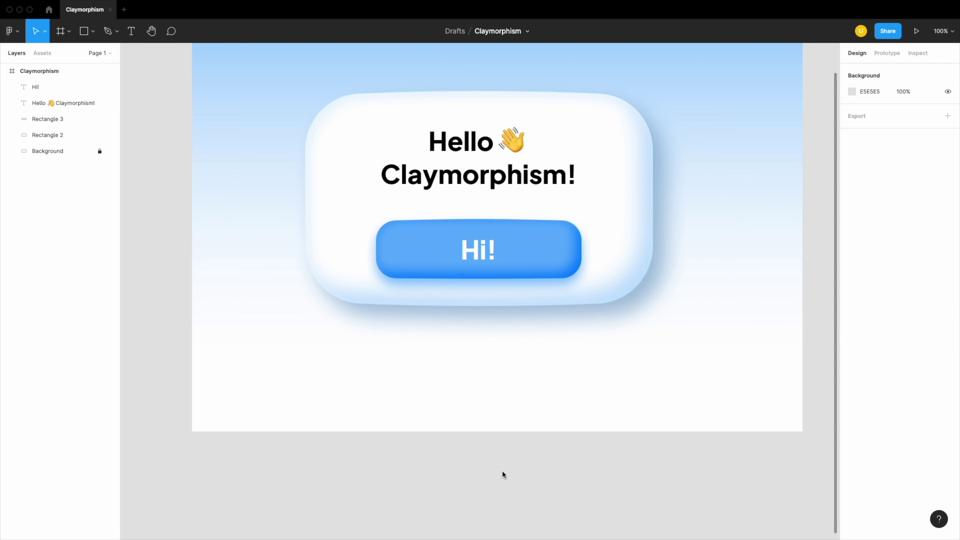
Step: Adjust the curves of the Hi! button's top and bottom edges
{"action": "scroll", "coordinate": [504, 238], "scroll_direction": "up", "scroll_amount": 5}
{"action": "left_click", "coordinate": [496, 230]}
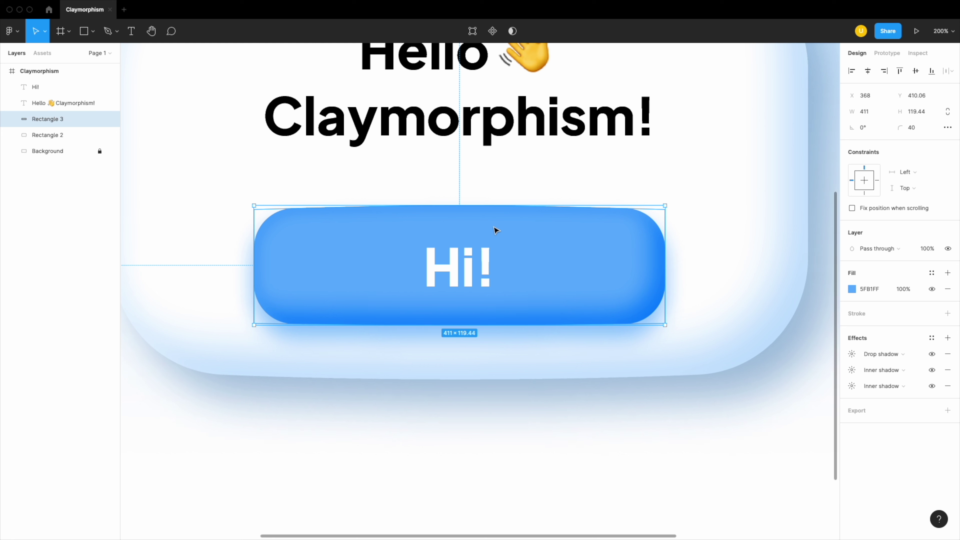
{"action": "double_click", "coordinate": [496, 230]}
{"action": "left_click", "coordinate": [462, 207], "text": "super"}
{"action": "left_click_drag", "start_coordinate": [461, 207], "coordinate": [462, 211]}
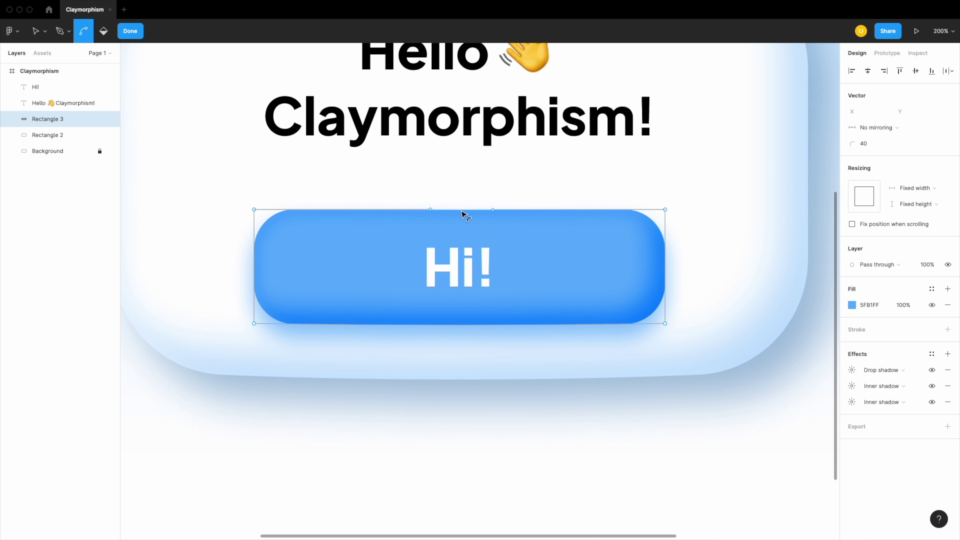
{"action": "left_click_drag", "start_coordinate": [459, 328], "coordinate": [459, 326]}
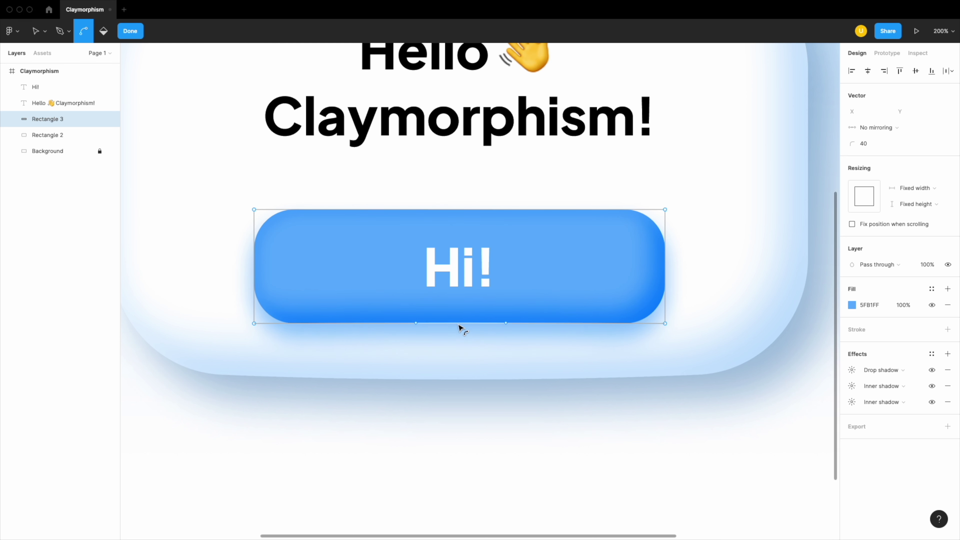
{"action": "key", "text": "v"}
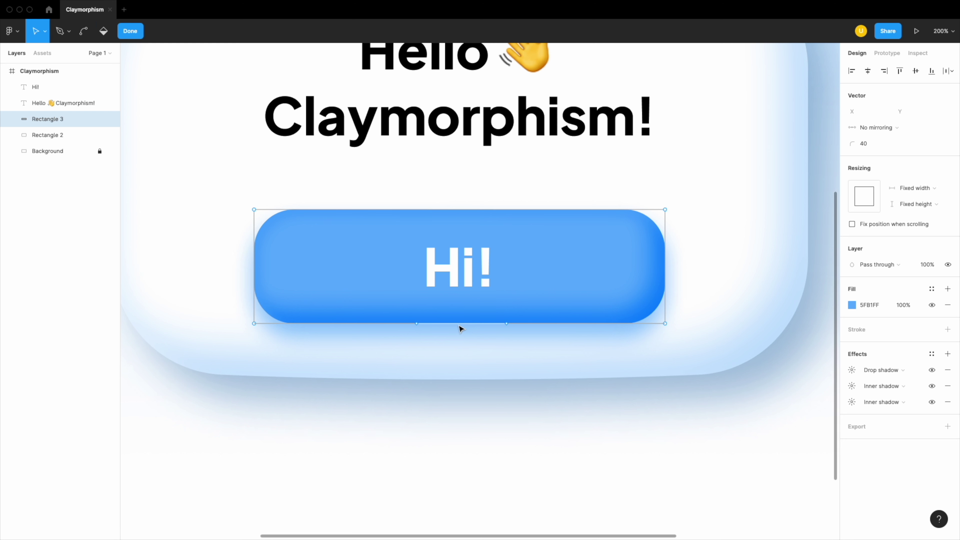
{"action": "left_click", "coordinate": [461, 215]}
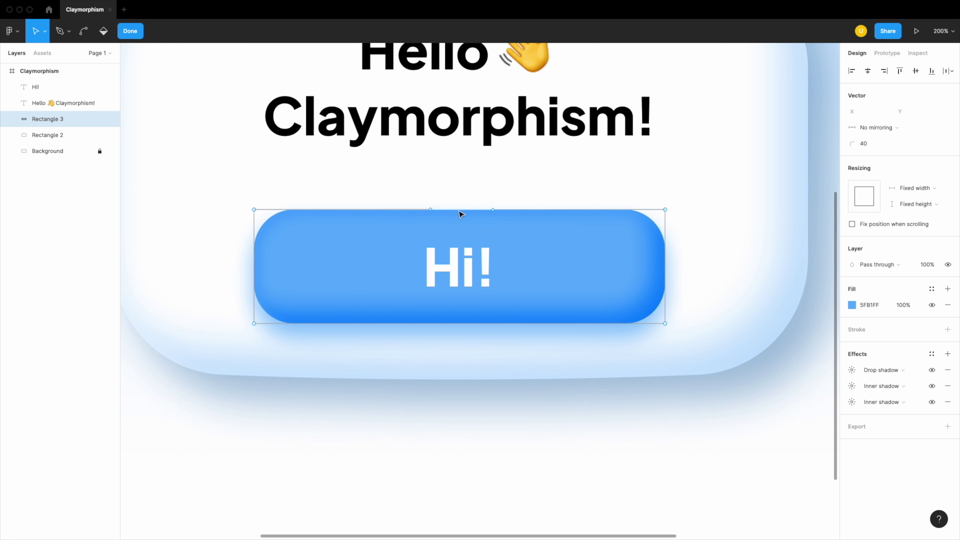
{"action": "key", "text": "Escape"}
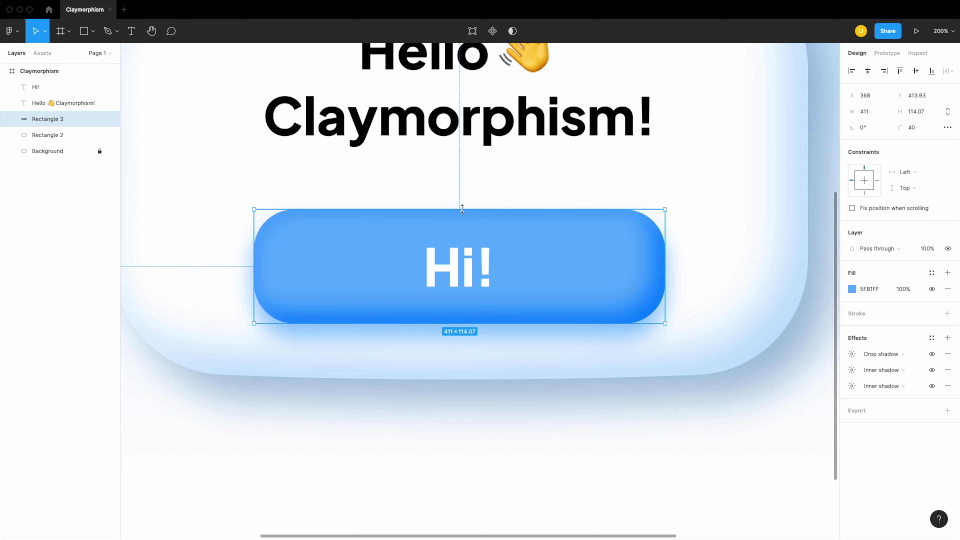
Step: Paste a 98×121 3D hand image into the Claymorphism frame beside the heading
{"action": "double_click", "coordinate": [462, 211]}
{"action": "left_click", "coordinate": [461, 213]}
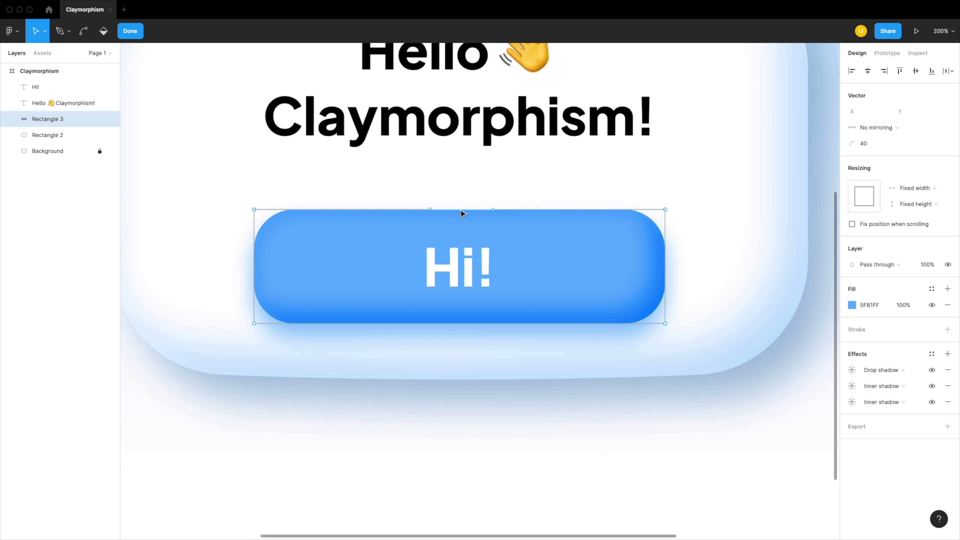
{"action": "key", "text": "ctrl+v"}
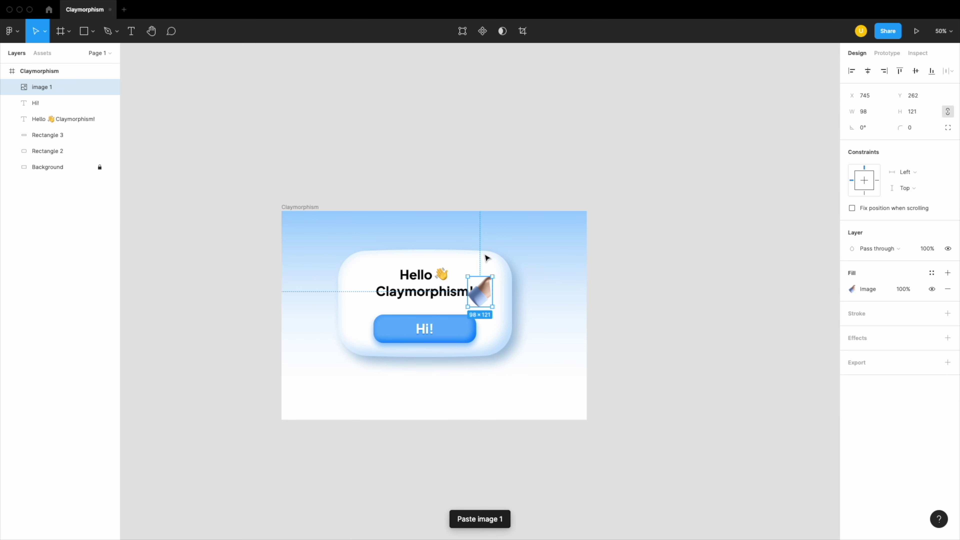
Step: Scale the hand to 204×251, tilt and flip it vertically, and place it on the card's right edge
{"action": "left_click_drag", "start_coordinate": [492, 306], "coordinate": [506, 323]}
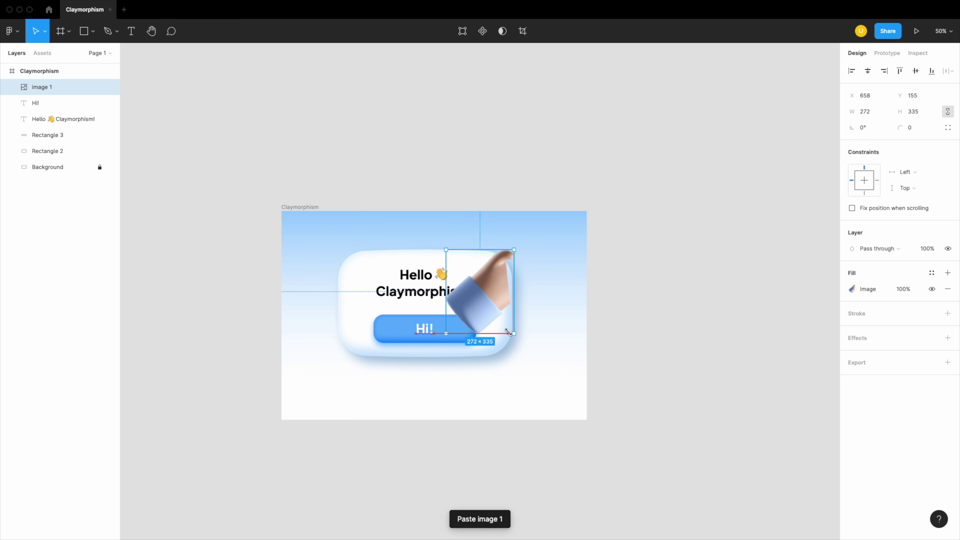
{"action": "left_click_drag", "start_coordinate": [508, 330], "coordinate": [504, 334]}
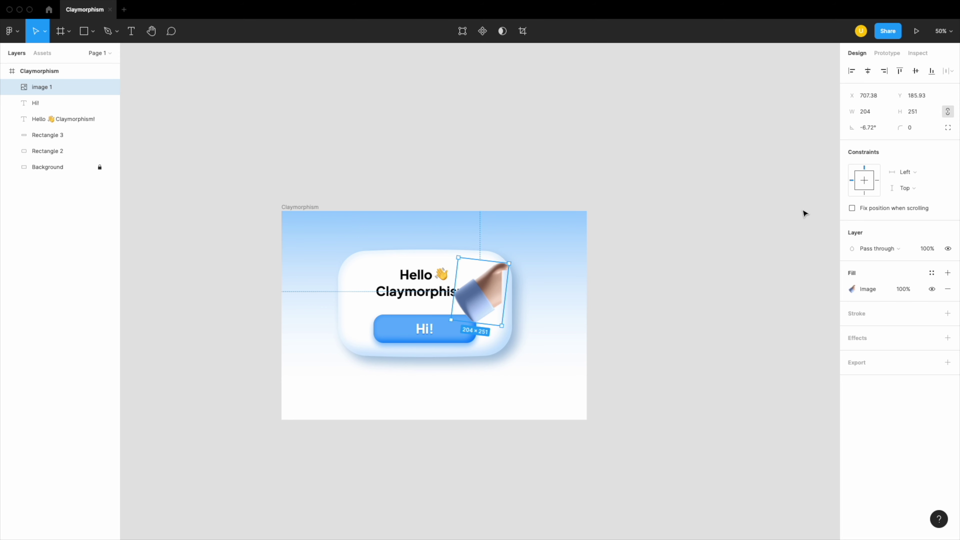
{"action": "right_click", "coordinate": [480, 284]}
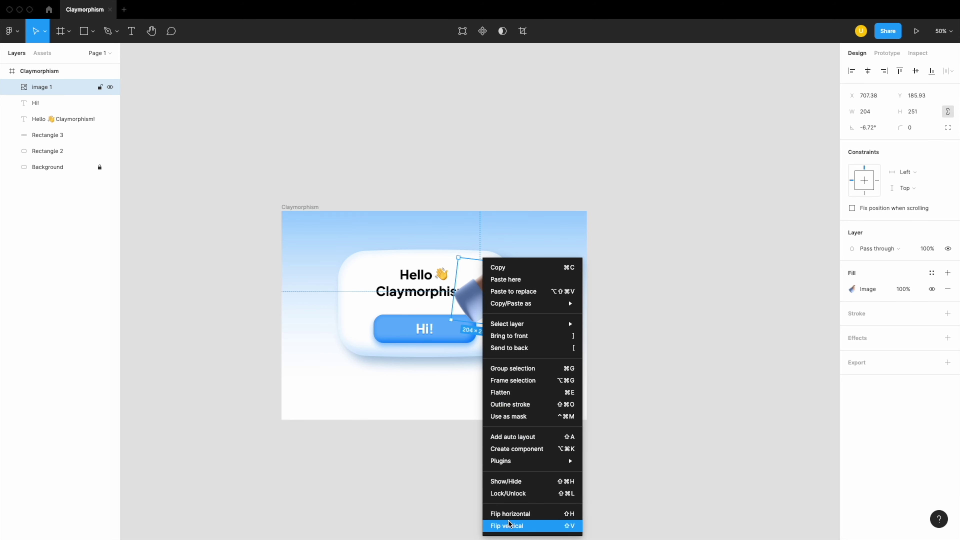
{"action": "left_click", "coordinate": [505, 514]}
{"action": "mouse_move", "coordinate": [483, 298]}
{"action": "left_mouse_down"}
{"action": "mouse_move", "coordinate": [520, 321]}
{"action": "mouse_move", "coordinate": [534, 315]}
{"action": "left_mouse_up"}
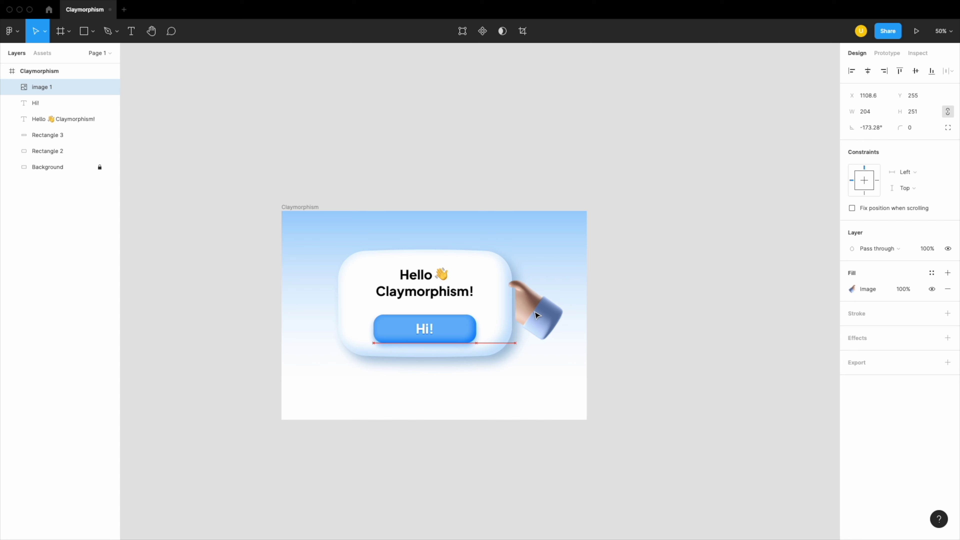
{"action": "left_click", "coordinate": [635, 307]}
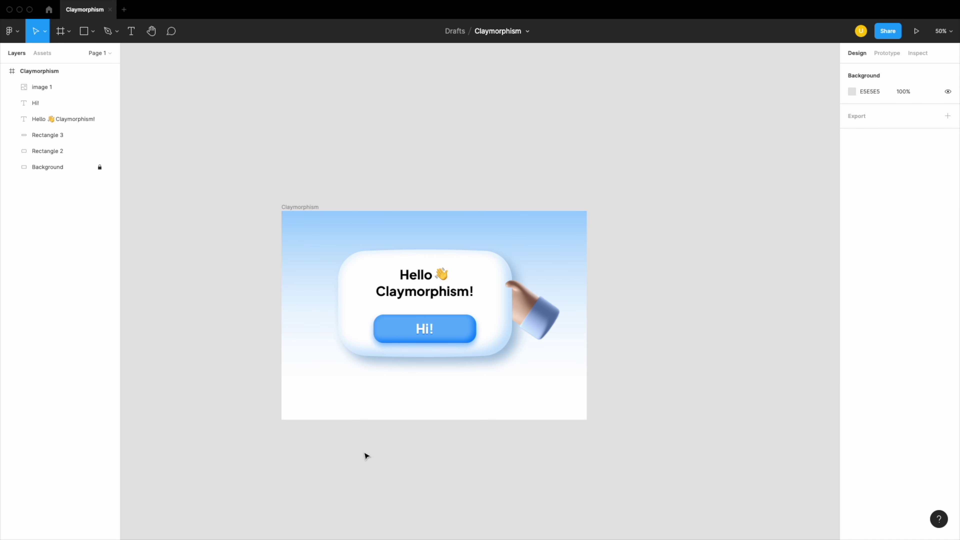
{"action": "key", "text": "ctrl+v"}
Step: Rotate the second hand to point at Hi! and draw a 172×125 ellipse beneath its wrist
{"action": "mouse_move", "coordinate": [500, 318]}
{"action": "left_mouse_down"}
{"action": "mouse_move", "coordinate": [506, 302]}
{"action": "mouse_move", "coordinate": [525, 321]}
{"action": "mouse_move", "coordinate": [389, 361]}
{"action": "left_mouse_up"}
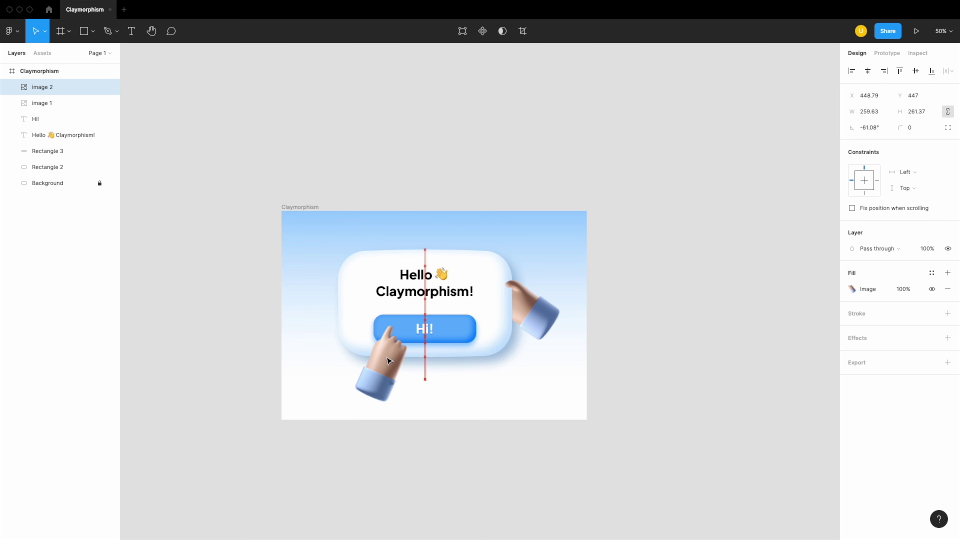
{"action": "left_click", "coordinate": [638, 365]}
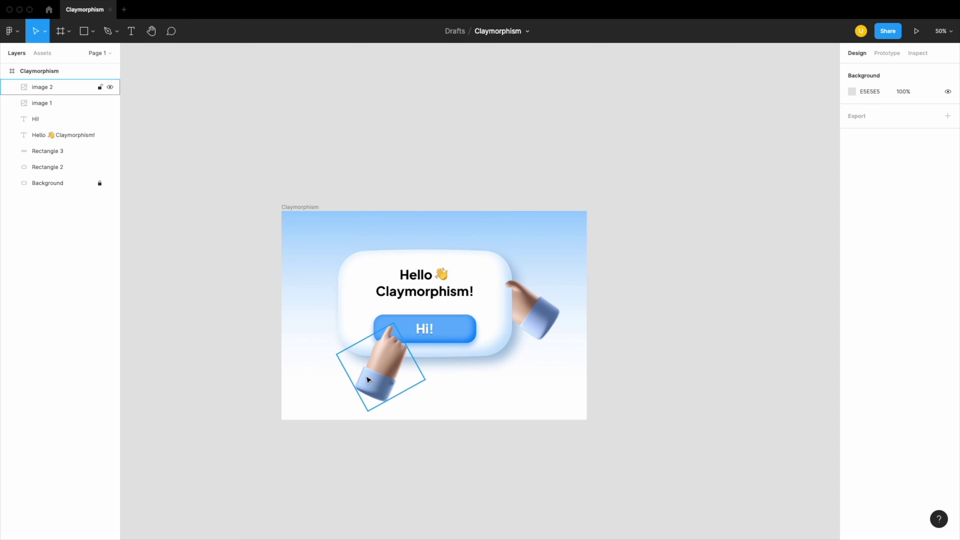
{"action": "left_click", "coordinate": [386, 386]}
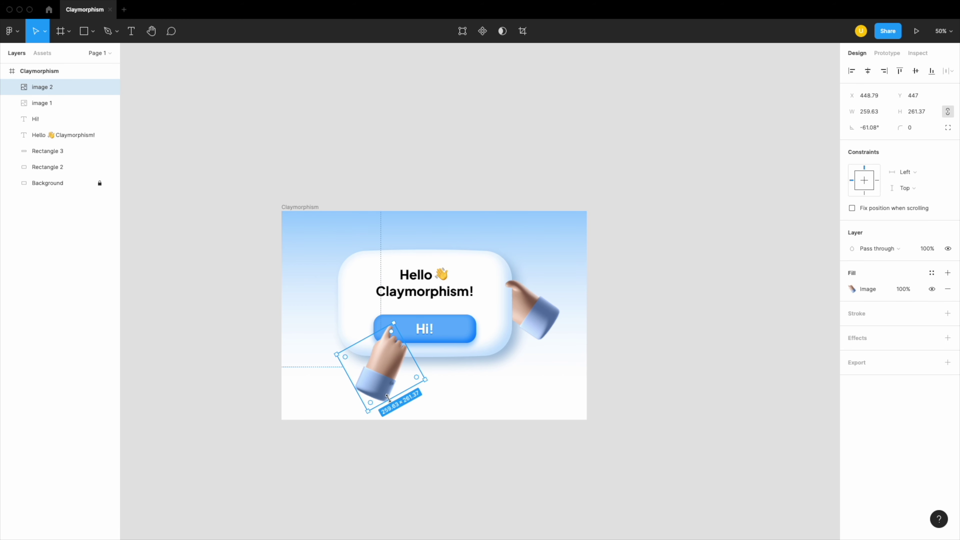
{"action": "key", "text": "o"}
{"action": "left_click_drag", "start_coordinate": [362, 380], "coordinate": [405, 411]}
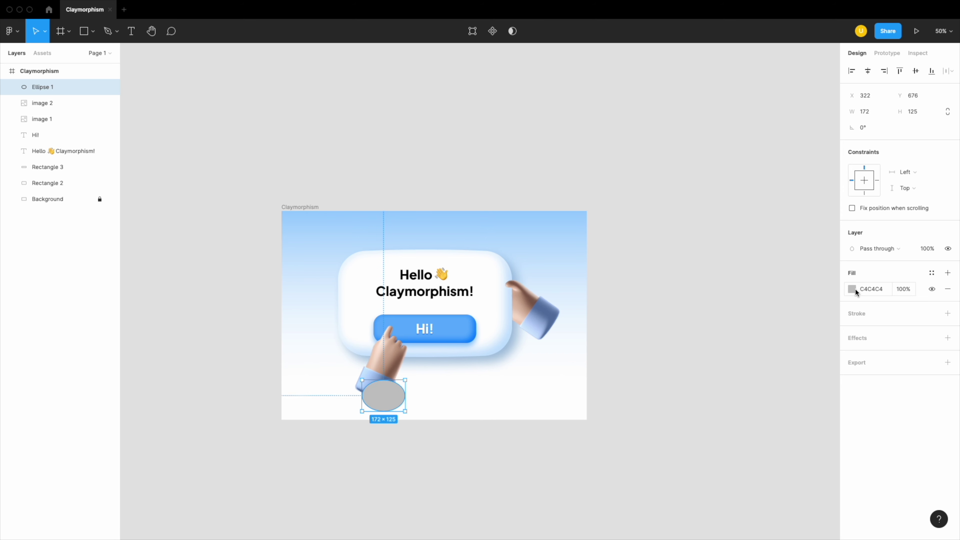
Step: Fill the ellipse with the sampled sleeve blue and move it below the Hello Claymorphism! layer
{"action": "left_click", "coordinate": [852, 289]}
{"action": "left_click", "coordinate": [735, 429]}
{"action": "left_click", "coordinate": [364, 388]}
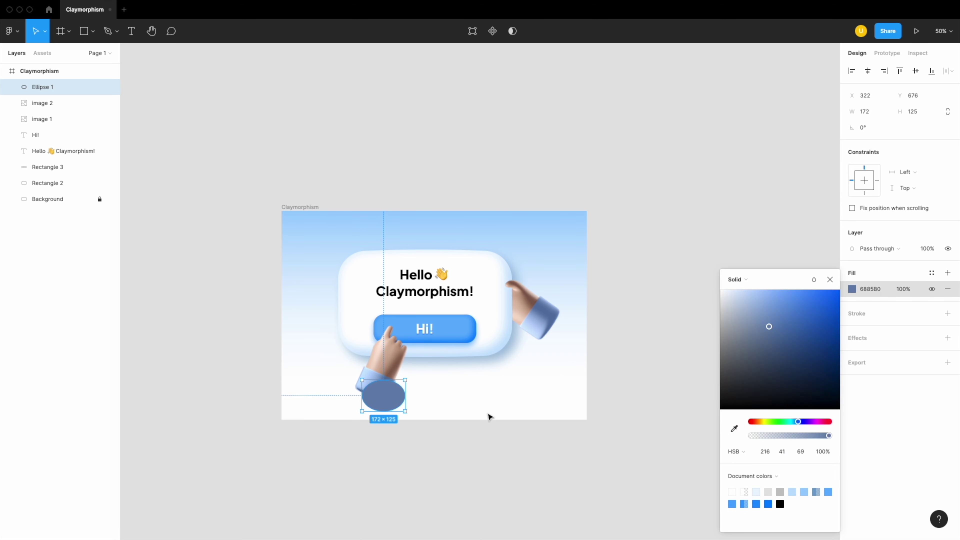
{"action": "left_click", "coordinate": [489, 416]}
{"action": "left_click_drag", "start_coordinate": [43, 88], "coordinate": [51, 161]}
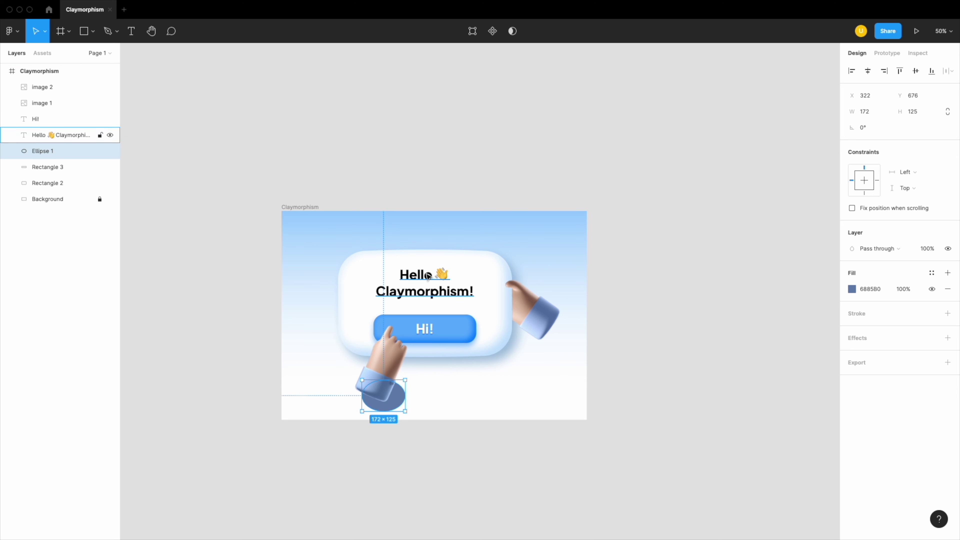
Step: Add a Layer blur of 64 to the ellipse
{"action": "left_click", "coordinate": [892, 339]}
{"action": "left_click", "coordinate": [881, 365]}
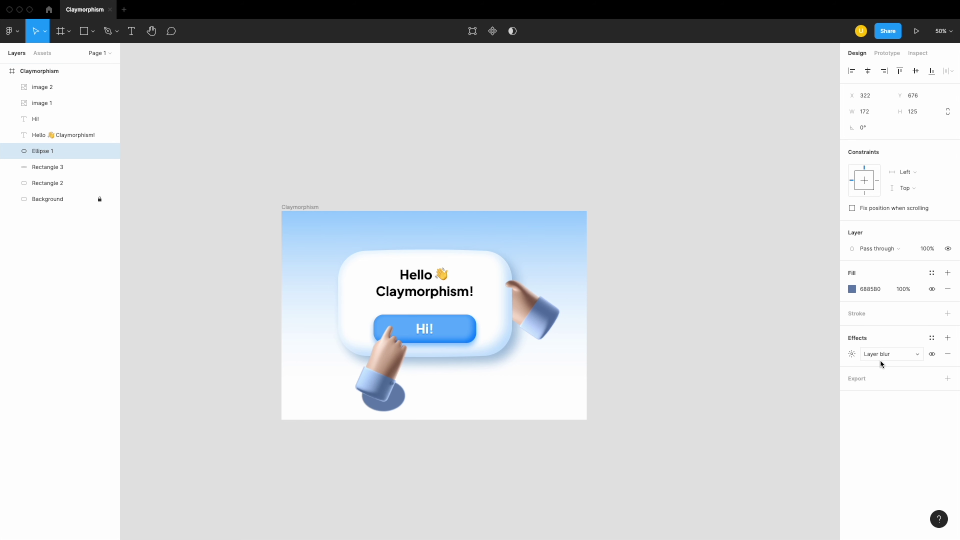
{"action": "left_click", "coordinate": [852, 354]}
{"action": "left_click", "coordinate": [747, 378]}
{"action": "type", "text": "64"}
{"action": "key", "text": "Return"}
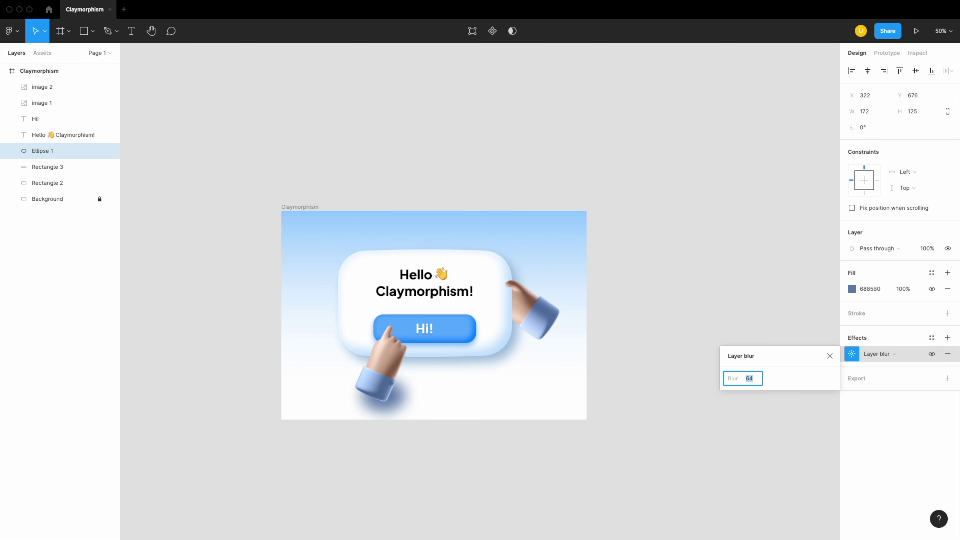
{"action": "left_click", "coordinate": [386, 407]}
Step: Position and resize the blurred ellipse under the pointing hand's sleeve at 50% opacity
{"action": "left_click_drag", "start_coordinate": [387, 407], "coordinate": [388, 407]}
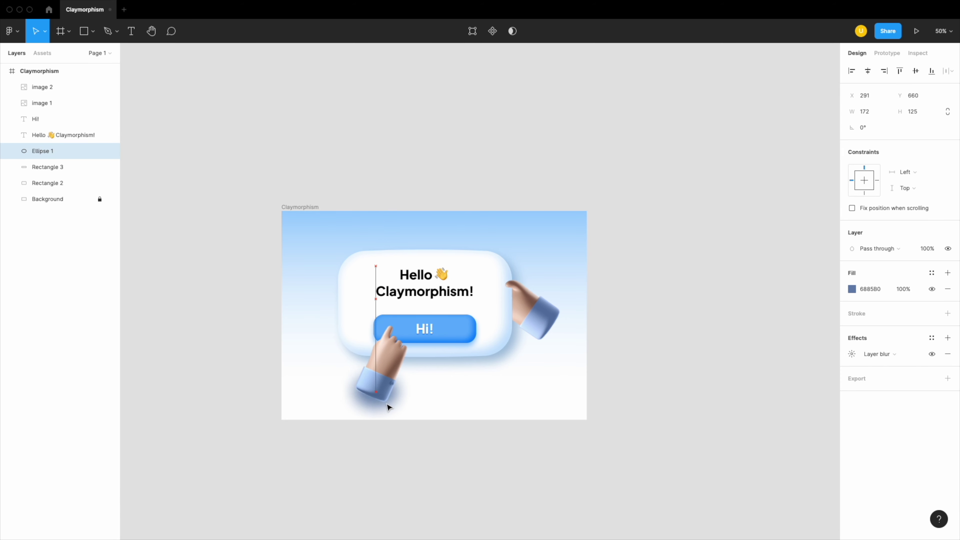
{"action": "scroll", "coordinate": [388, 407], "scroll_direction": "up", "scroll_amount": 5}
{"action": "left_click_drag", "start_coordinate": [412, 356], "coordinate": [424, 306]}
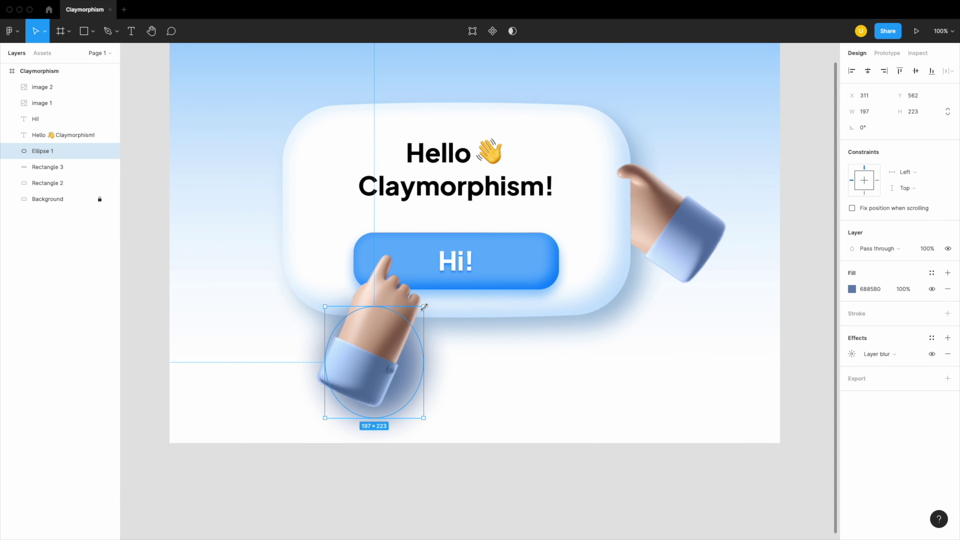
{"action": "left_click_drag", "start_coordinate": [423, 418], "coordinate": [417, 407]}
{"action": "left_click_drag", "start_coordinate": [325, 306], "coordinate": [335, 305]}
{"action": "key", "text": "5"}
Step: Duplicate the shadow ellipse and move the copy under the right hand
{"action": "key", "text": "ctrl+d"}
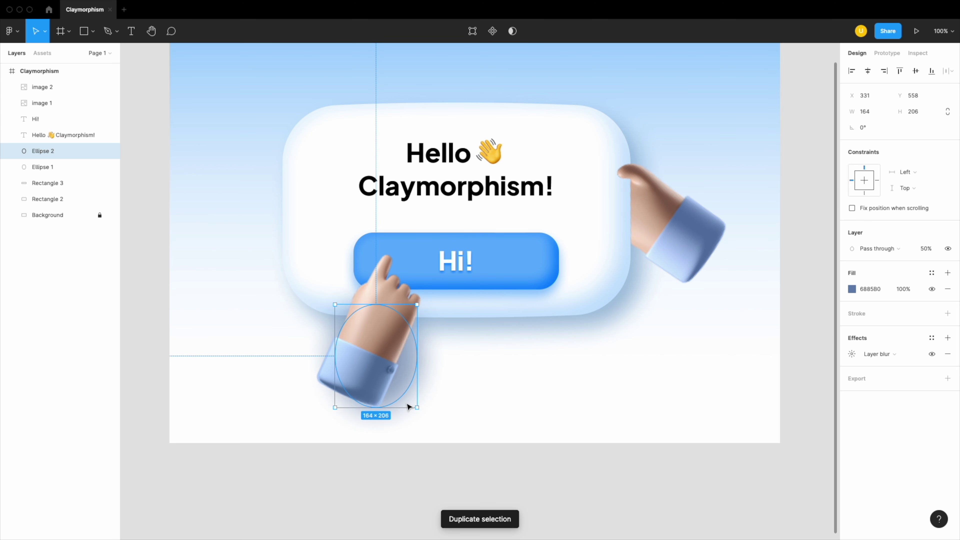
{"action": "left_click", "coordinate": [398, 393]}
{"action": "left_click", "coordinate": [399, 406]}
{"action": "left_click", "coordinate": [399, 399]}
{"action": "left_click", "coordinate": [393, 405]}
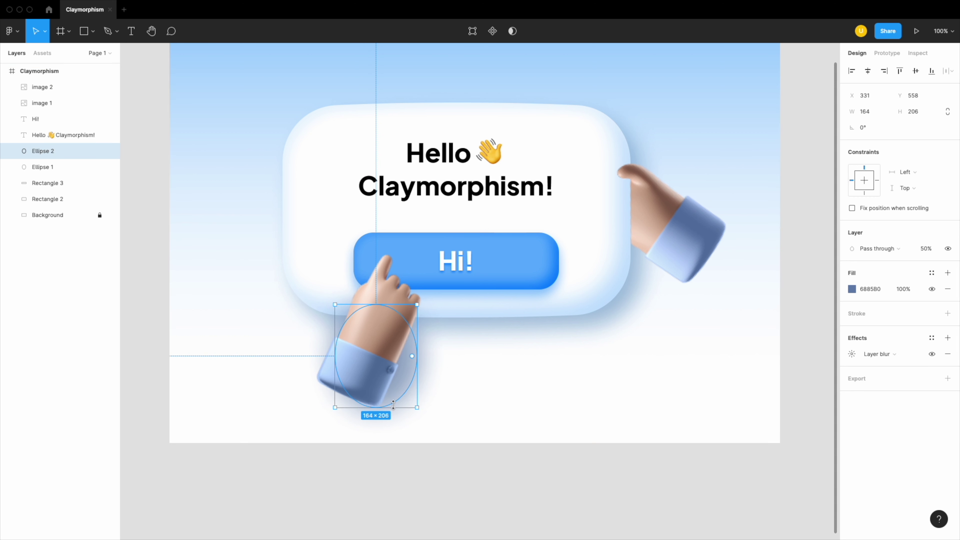
{"action": "mouse_move", "coordinate": [393, 404]}
{"action": "left_mouse_down"}
{"action": "mouse_move", "coordinate": [449, 404]}
{"action": "mouse_move", "coordinate": [706, 282]}
{"action": "left_mouse_up"}
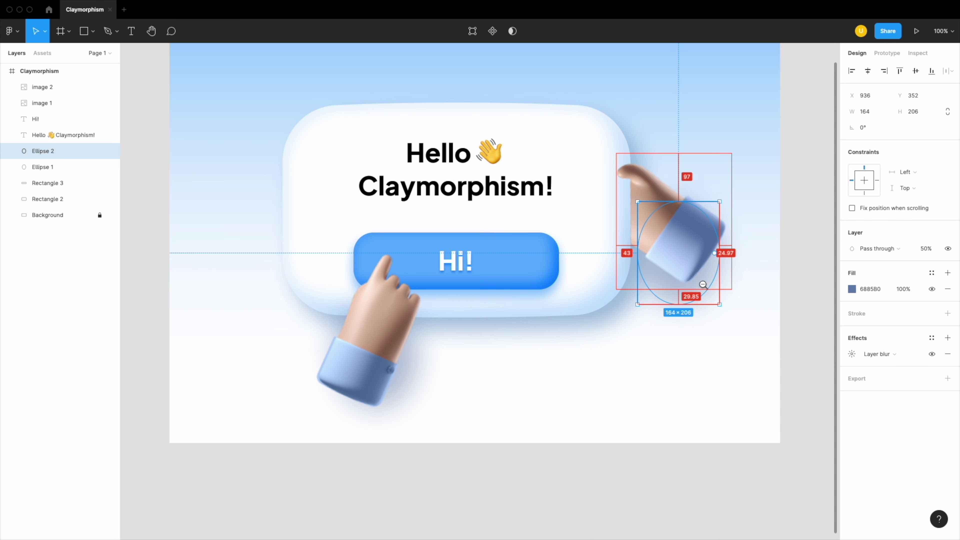
{"action": "scroll", "coordinate": [704, 268], "scroll_direction": "down", "scroll_amount": 5}
{"action": "left_click", "coordinate": [723, 413]}
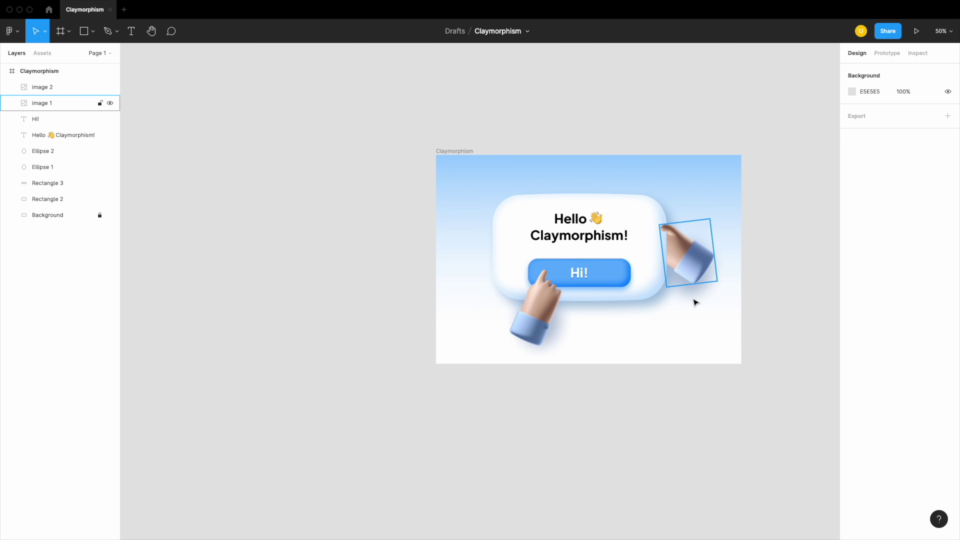
Step: Draw a small circle above the Hi! button and place it on the pointing fingertip
{"action": "scroll", "coordinate": [423, 429], "scroll_direction": "right", "scroll_amount": 3}
{"action": "scroll", "coordinate": [424, 429], "scroll_direction": "right", "scroll_amount": 4}
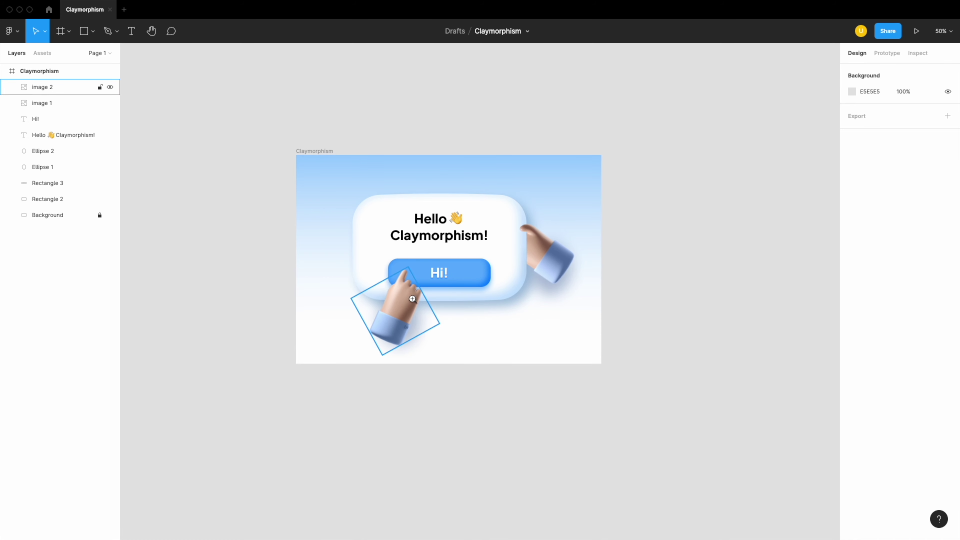
{"action": "scroll", "coordinate": [412, 274], "scroll_direction": "up", "scroll_amount": 5}
{"action": "scroll", "coordinate": [412, 288], "scroll_direction": "up", "scroll_amount": 5}
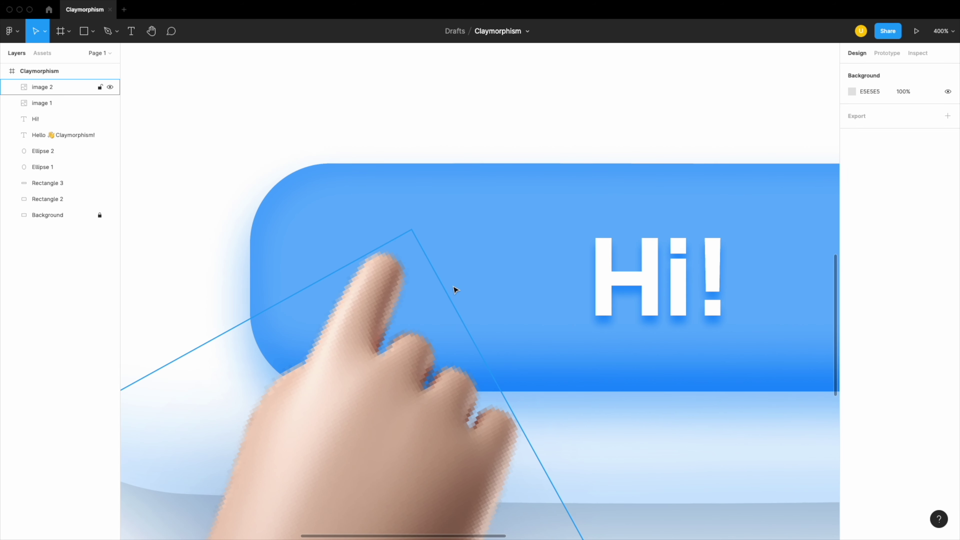
{"action": "left_click", "coordinate": [479, 285]}
{"action": "key", "text": "o"}
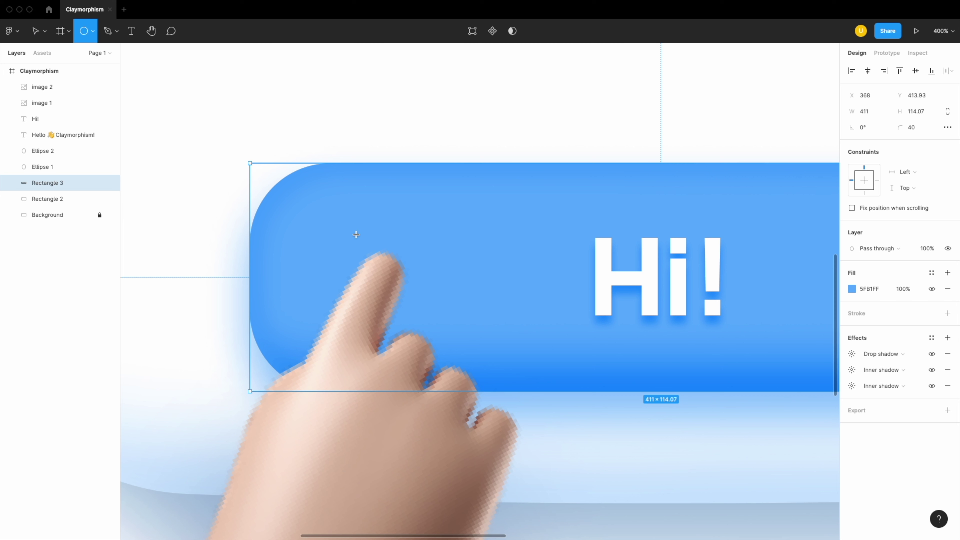
{"action": "left_click_drag", "start_coordinate": [356, 235], "coordinate": [434, 311]}
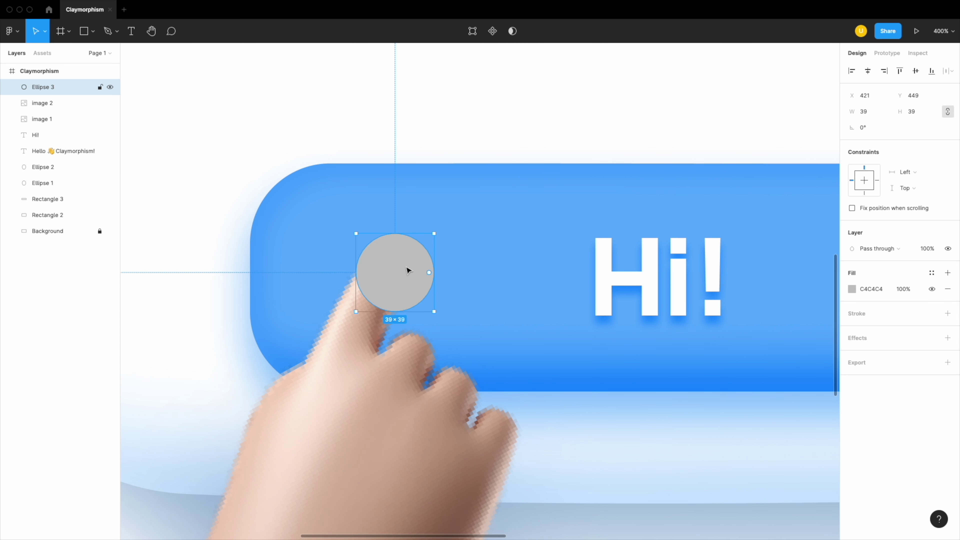
{"action": "key", "text": "ctrl+z"}
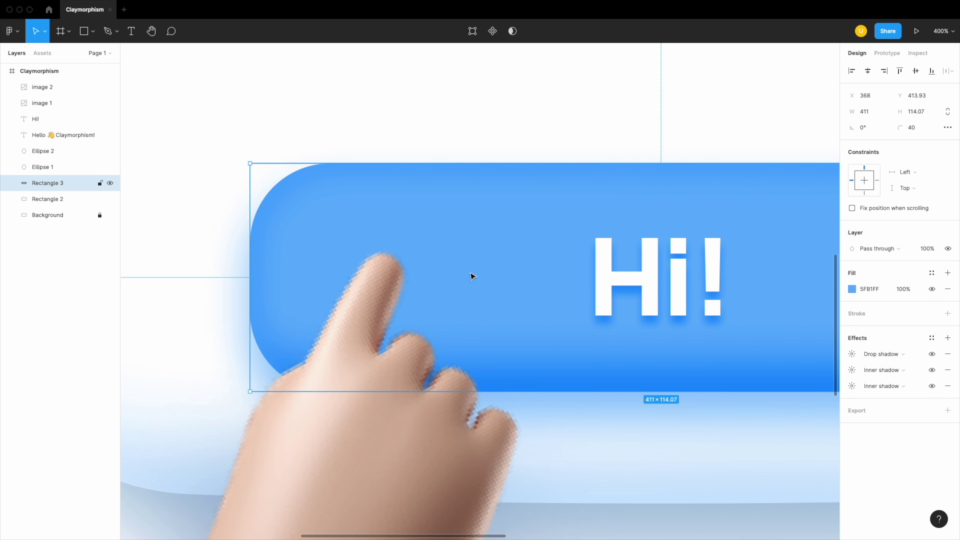
{"action": "key", "text": "ctrl+v"}
{"action": "key", "text": "Left"}
{"action": "key", "text": "Left"}
{"action": "key", "text": "Left"}
{"action": "key", "text": "Left"}
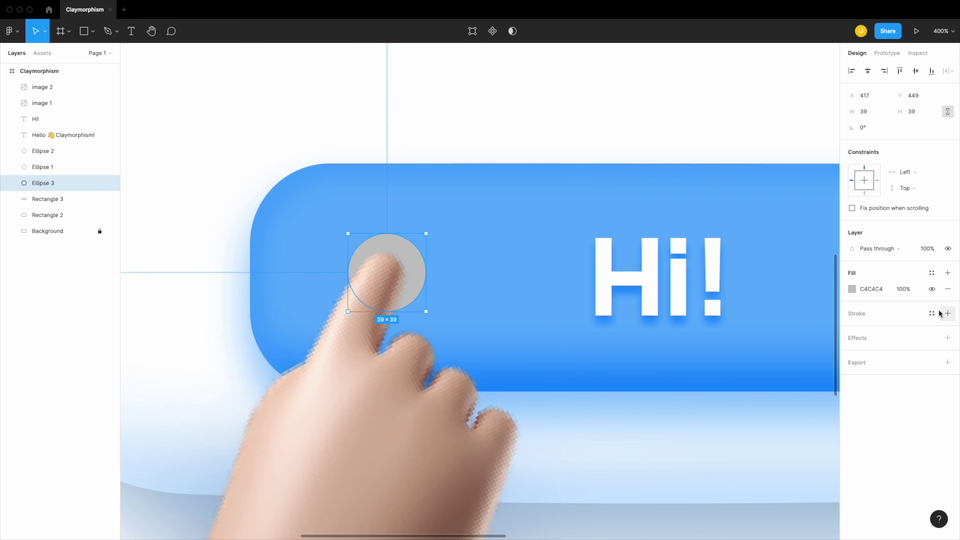
Step: Fill the fingertip circle with the button's blue 148DFF using the eyedropper
{"action": "left_click", "coordinate": [852, 289]}
{"action": "left_click", "coordinate": [735, 428]}
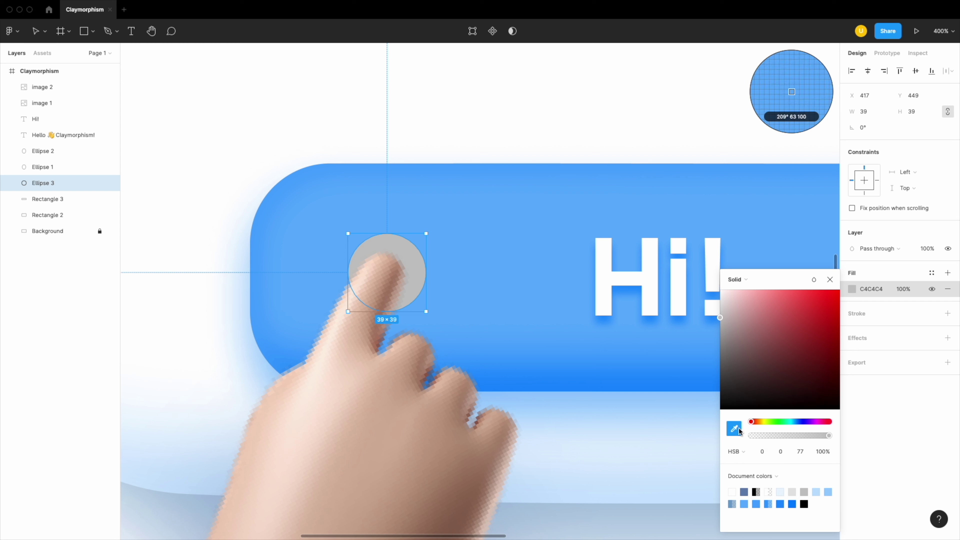
{"action": "left_click", "coordinate": [593, 384]}
{"action": "left_click", "coordinate": [576, 444]}
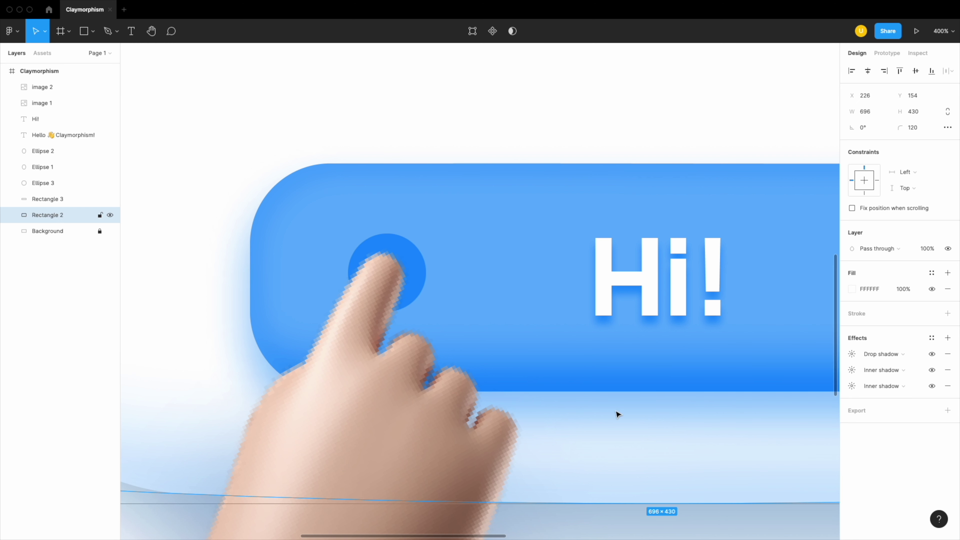
{"action": "left_click", "coordinate": [392, 242]}
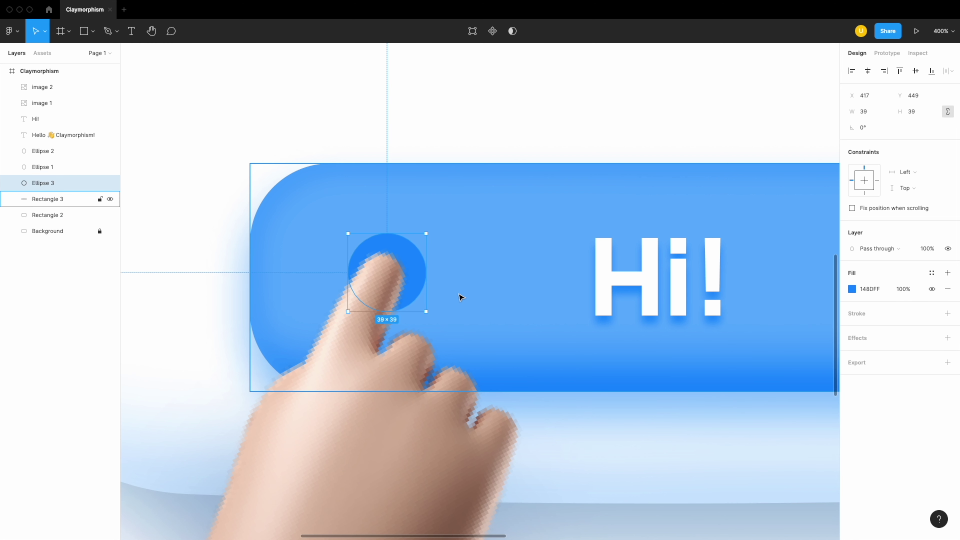
Step: Give the fingertip circle a Layer blur of 14
{"action": "left_click", "coordinate": [858, 338]}
{"action": "left_click", "coordinate": [880, 358]}
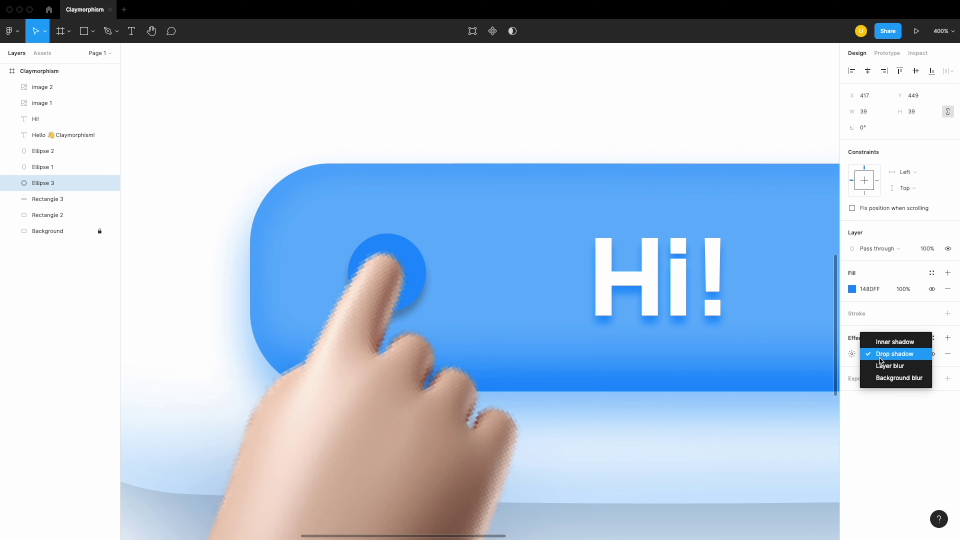
{"action": "left_click", "coordinate": [885, 367]}
{"action": "left_click", "coordinate": [851, 354]}
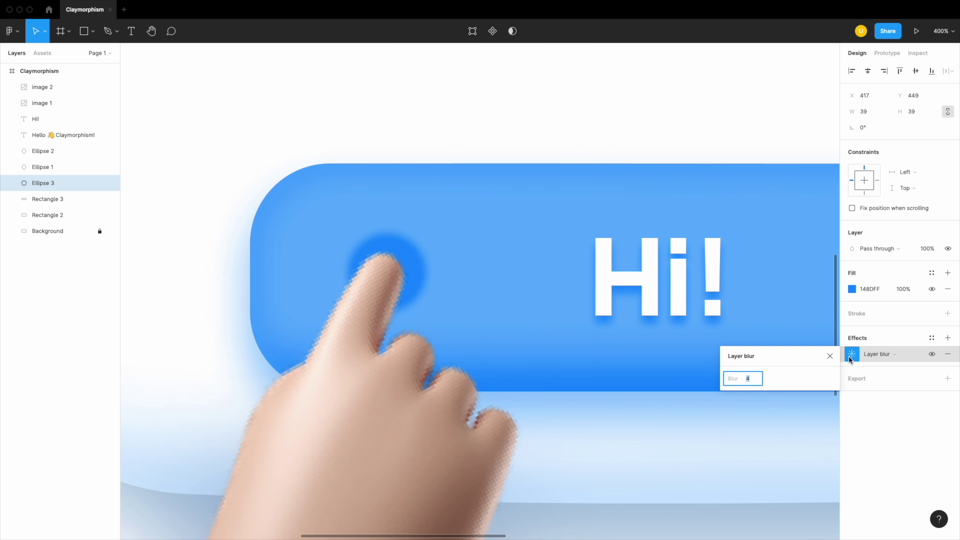
{"action": "type", "text": "14"}
{"action": "key", "text": "Return"}
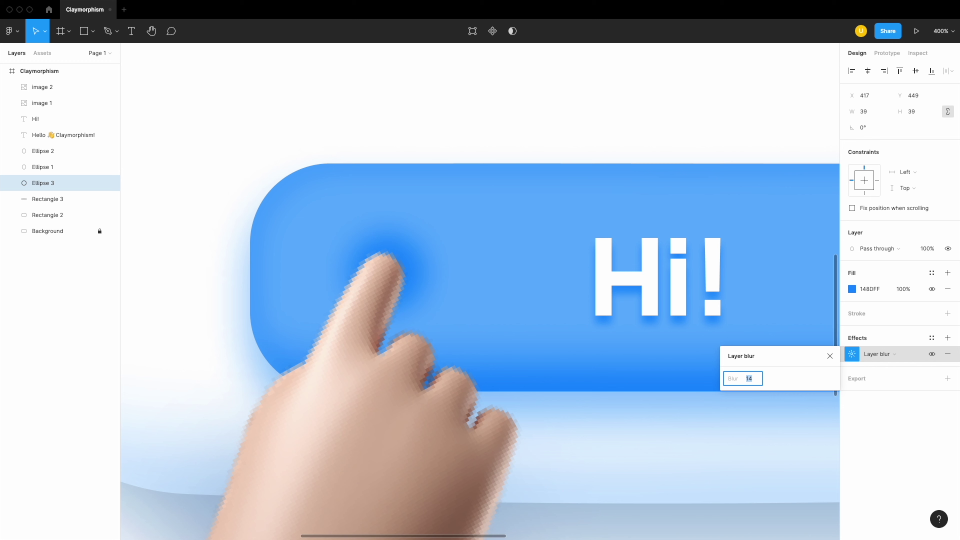
{"action": "key", "text": "shift+Down"}
{"action": "left_click", "coordinate": [411, 127]}
{"action": "scroll", "coordinate": [414, 133], "scroll_direction": "down", "scroll_amount": 3}
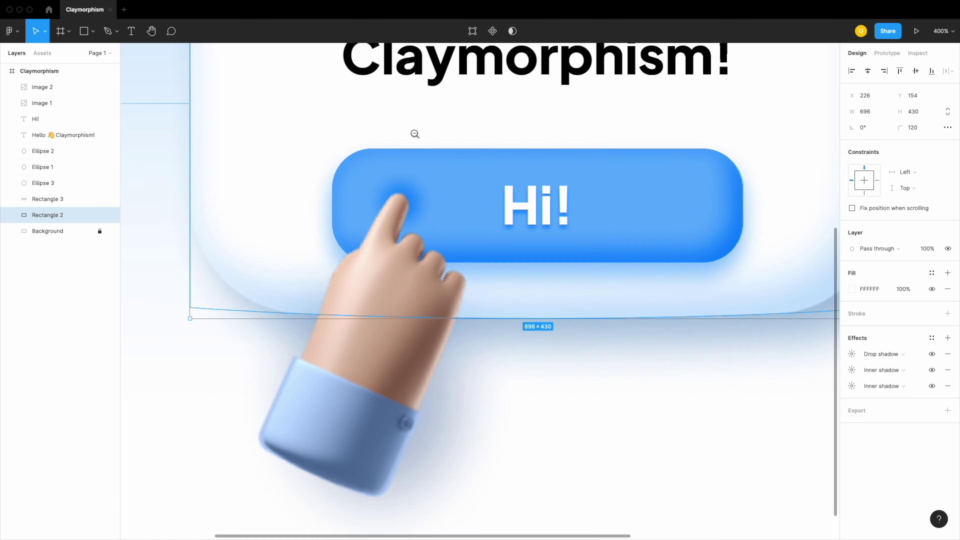
{"action": "scroll", "coordinate": [418, 150], "scroll_direction": "down", "scroll_amount": 3}
Step: Select Claymorphism! in the heading and sample the Hi! button's blue as its fill
{"action": "left_click", "coordinate": [525, 352]}
{"action": "double_click", "coordinate": [538, 310]}
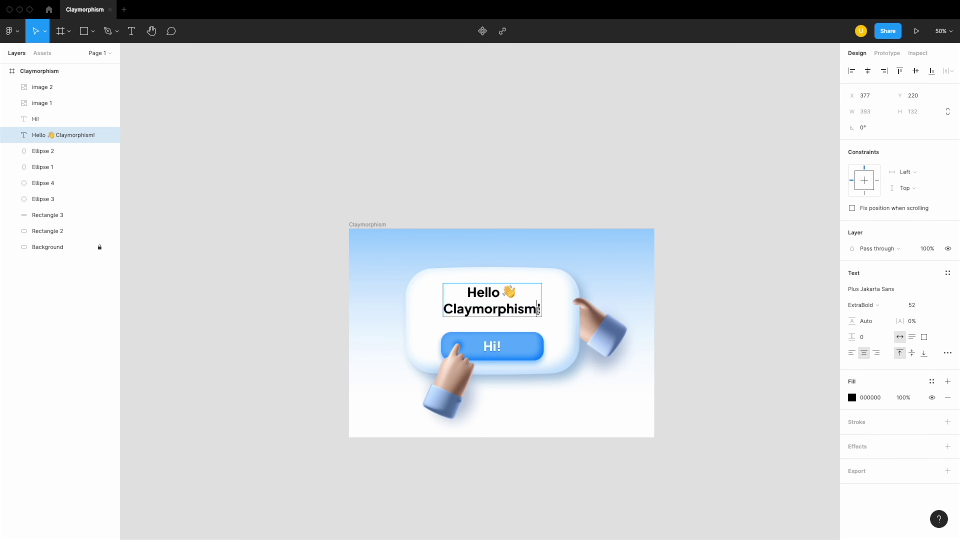
{"action": "left_click_drag", "start_coordinate": [541, 311], "coordinate": [439, 314]}
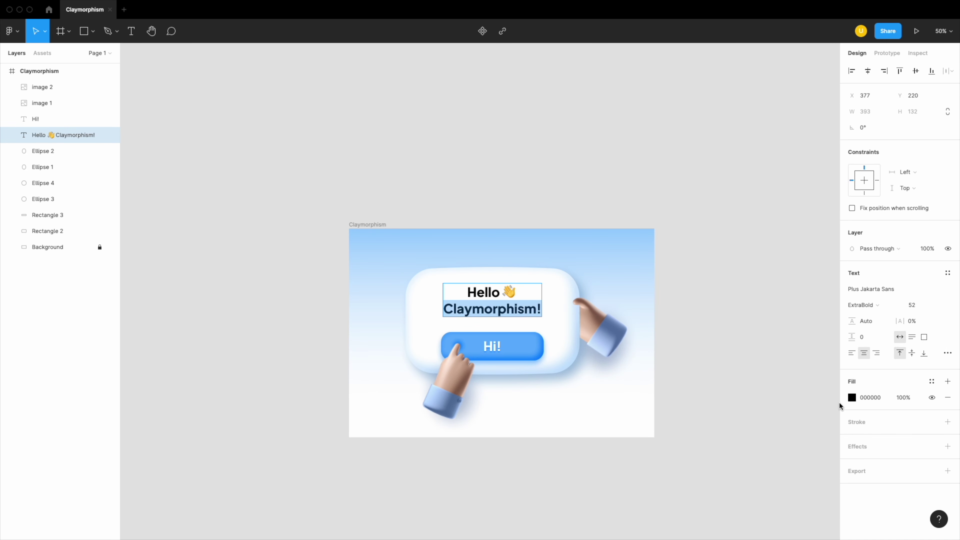
{"action": "left_click", "coordinate": [853, 397]}
{"action": "left_click", "coordinate": [735, 431]}
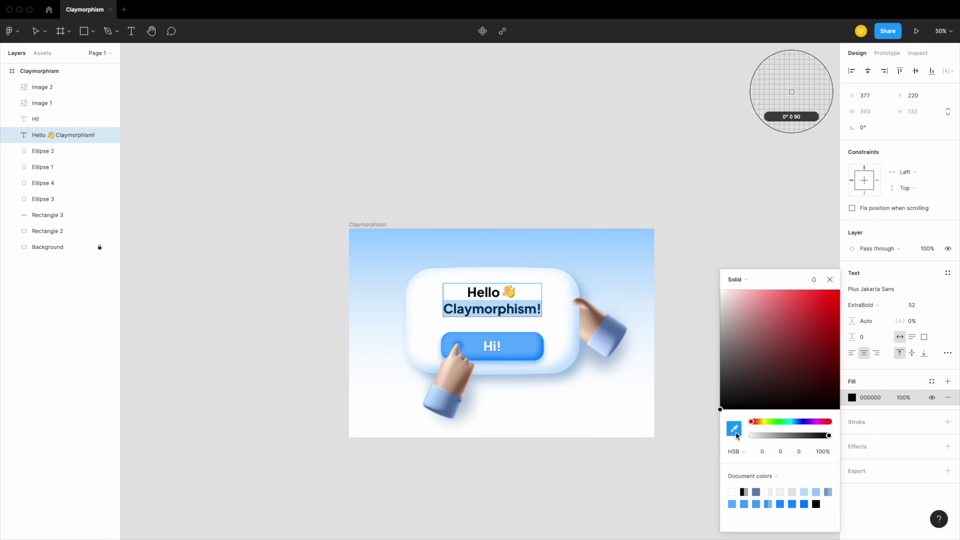
{"action": "left_click", "coordinate": [538, 351]}
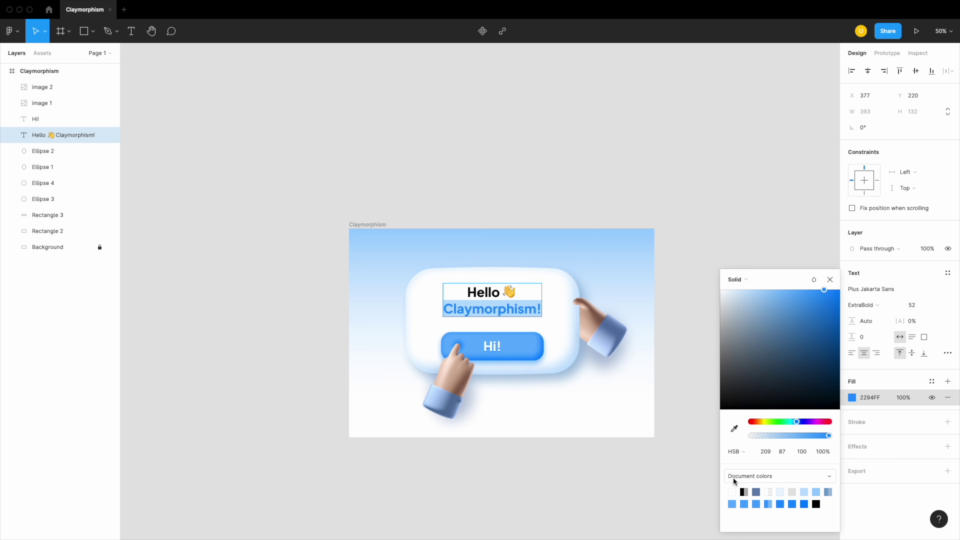
Step: Darken the text colour via HSB (saturation 37, brightness 40) to navy hex 293B4D
{"action": "left_click", "coordinate": [788, 452]}
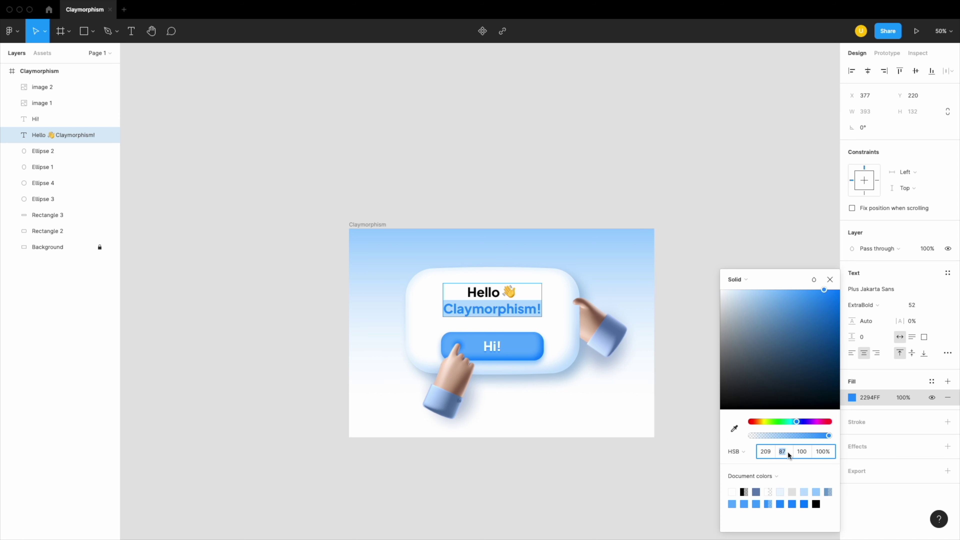
{"action": "type", "text": "37"}
{"action": "key", "text": "Return"}
{"action": "key", "text": "Tab"}
{"action": "type", "text": "40"}
{"action": "key", "text": "Return"}
{"action": "key", "text": "shift+Down"}
{"action": "key", "text": "shift+Tab"}
{"action": "key", "text": "shift+Up"}
{"action": "left_click", "coordinate": [743, 452]}
{"action": "left_click", "coordinate": [745, 403]}
Step: Draw a 36×36 spacer rectangle beside Hi! and duplicate it
{"action": "key", "text": "Escape"}
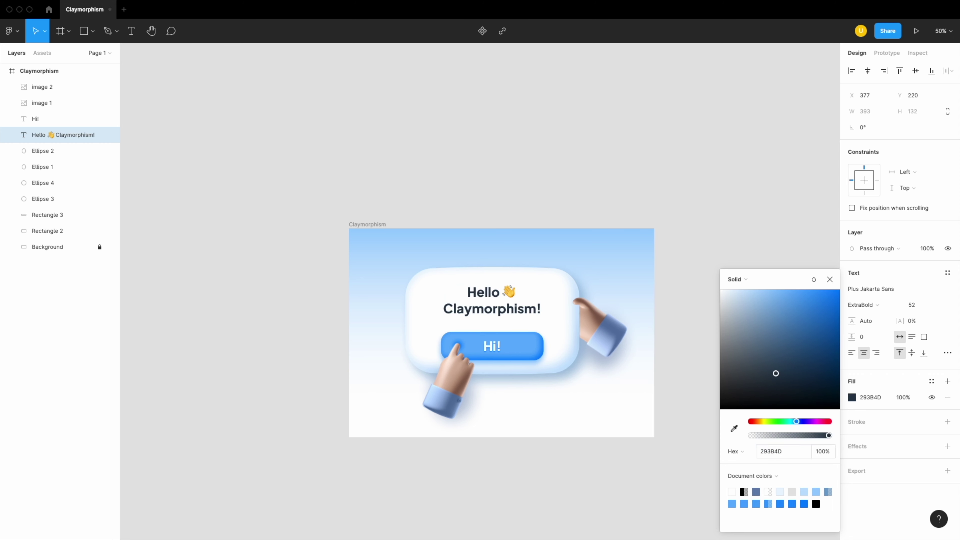
{"action": "left_click", "coordinate": [651, 185]}
{"action": "scroll", "coordinate": [491, 344], "scroll_direction": "up", "scroll_amount": 5}
{"action": "key", "text": "r"}
{"action": "mouse_move", "coordinate": [430, 244]}
{"action": "left_mouse_down"}
{"action": "mouse_move", "coordinate": [503, 315]}
{"action": "mouse_move", "coordinate": [474, 442]}
{"action": "left_mouse_up"}
{"action": "key", "text": "ctrl+d"}
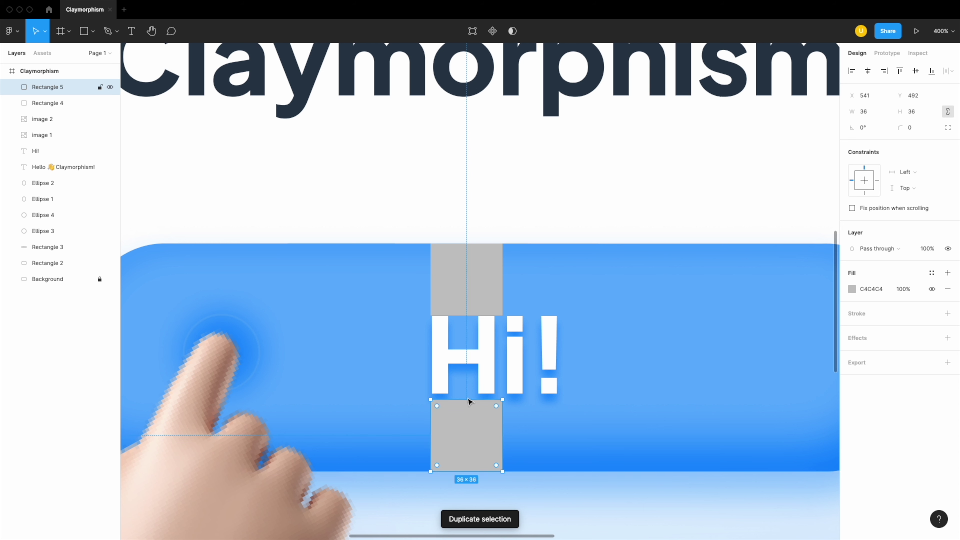
Step: Move the Hi! text to Y 436.5 so it sits centred in the button
{"action": "left_click", "coordinate": [468, 353]}
{"action": "key", "text": "Down"}
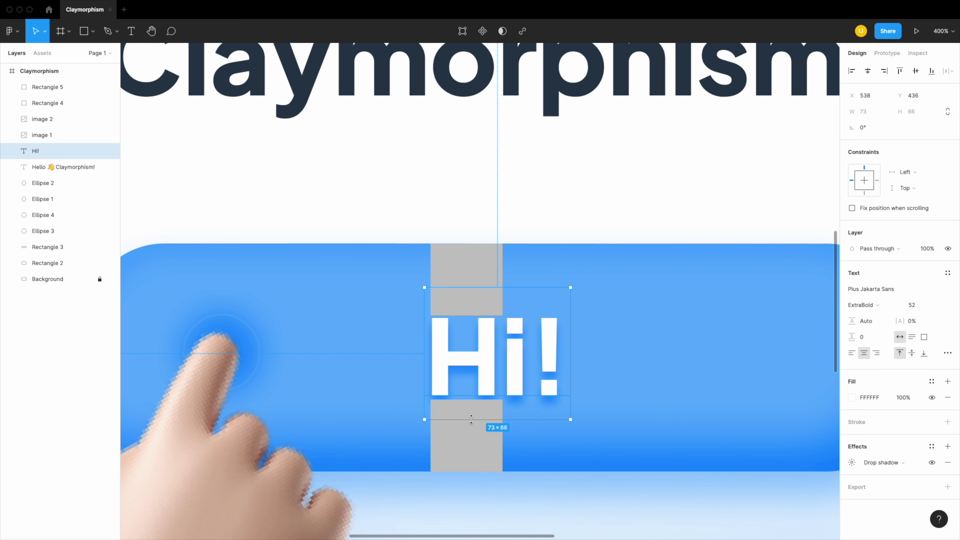
{"action": "left_click", "coordinate": [929, 97]}
{"action": "type", "text": "436.5"}
{"action": "key", "text": "Return"}
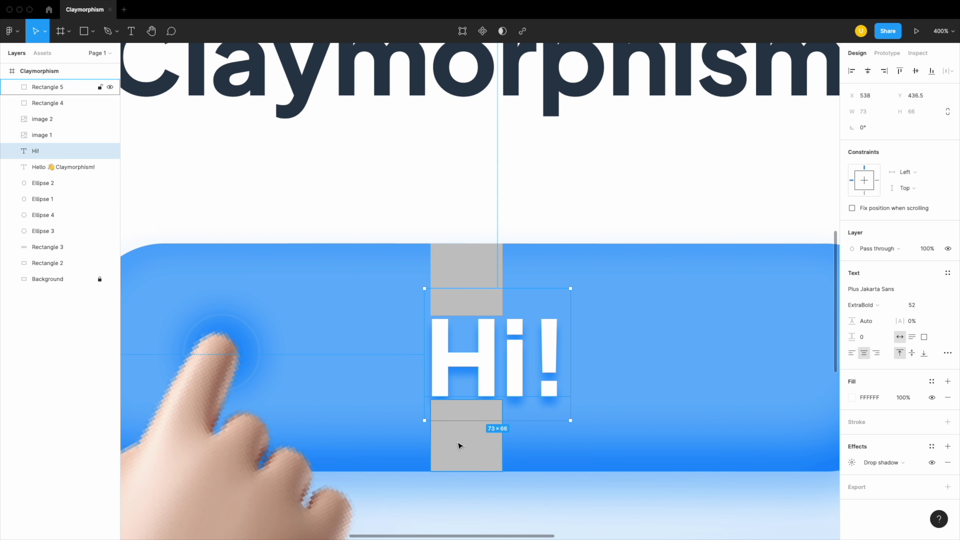
Step: Delete both temporary spacer rectangles
{"action": "left_click", "coordinate": [476, 259]}
{"action": "key", "text": "Delete"}
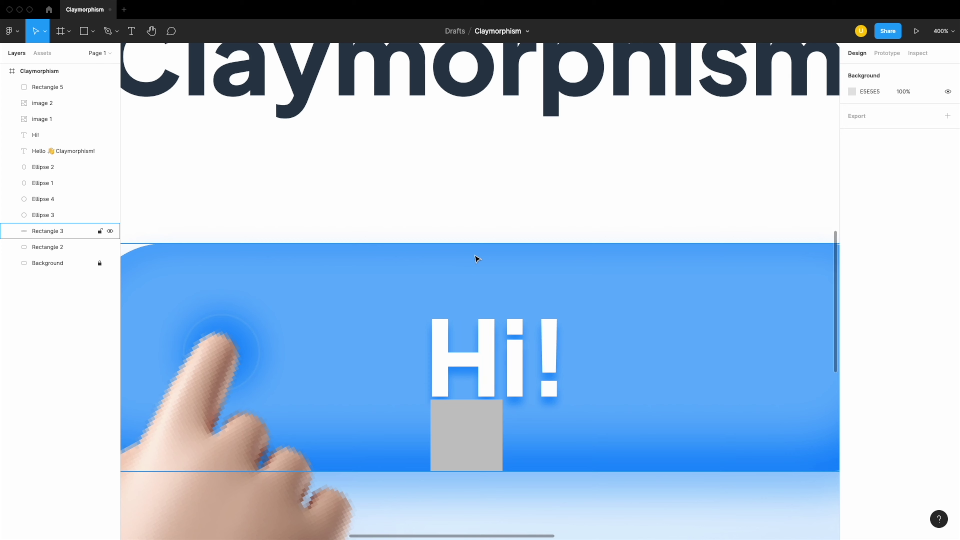
{"action": "scroll", "coordinate": [427, 378], "scroll_direction": "down", "scroll_amount": 5}
{"action": "left_click", "coordinate": [450, 409]}
{"action": "key", "text": "Delete"}
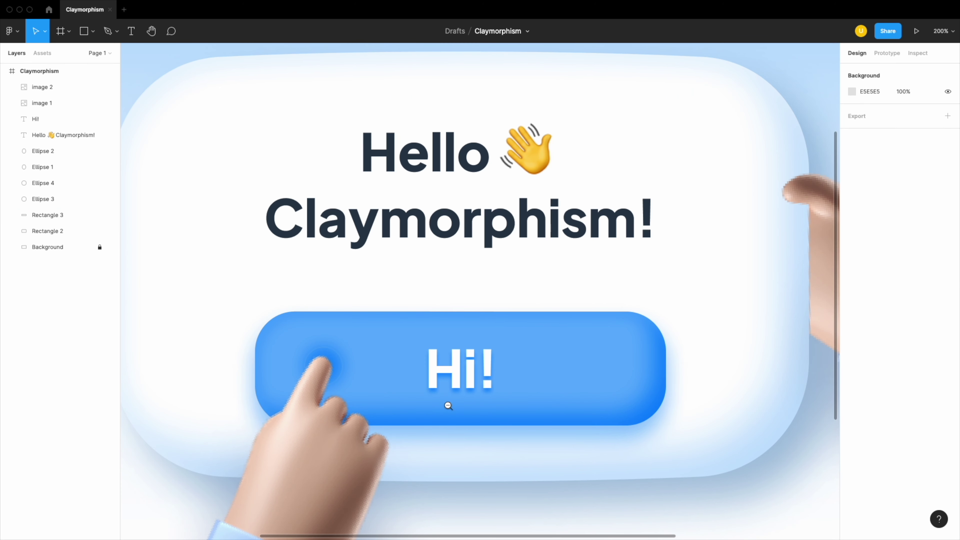
{"action": "scroll", "coordinate": [448, 403], "scroll_direction": "down", "scroll_amount": 3}
{"action": "scroll", "coordinate": [457, 401], "scroll_direction": "down", "scroll_amount": 3}
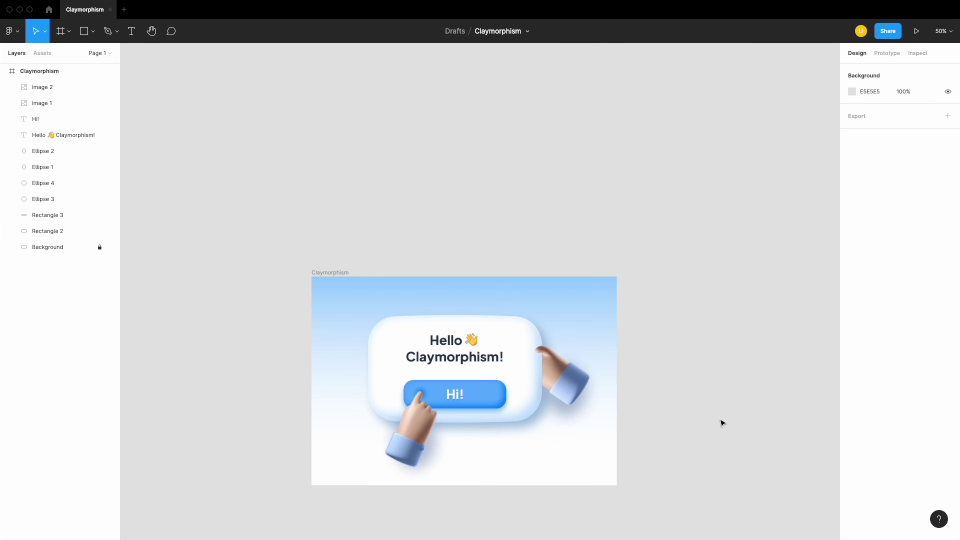
Step: Duplicate the fingertip glow and move the copy onto the right hand's fingertip
{"action": "scroll", "coordinate": [518, 437], "scroll_direction": "up", "scroll_amount": 3}
{"action": "left_click", "coordinate": [92, 199]}
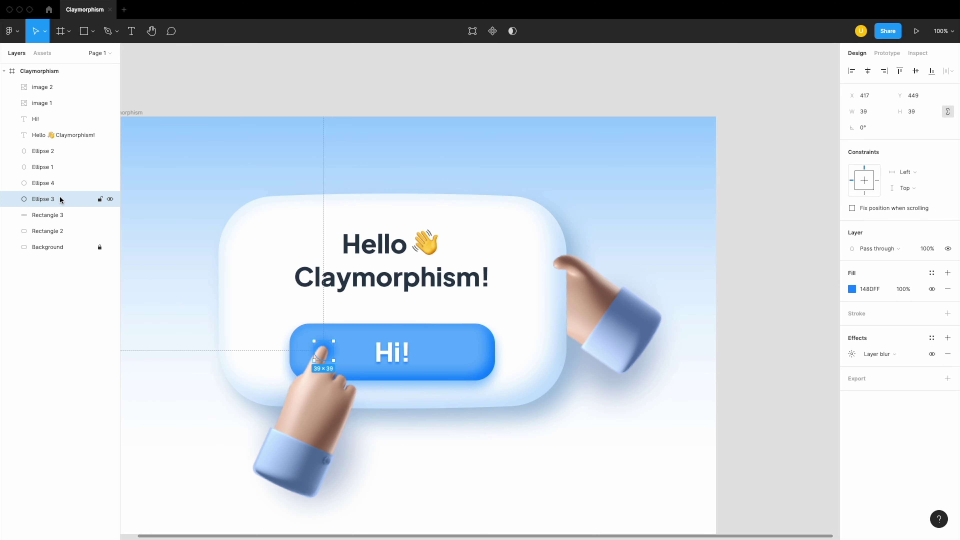
{"action": "key", "text": "ctrl+d"}
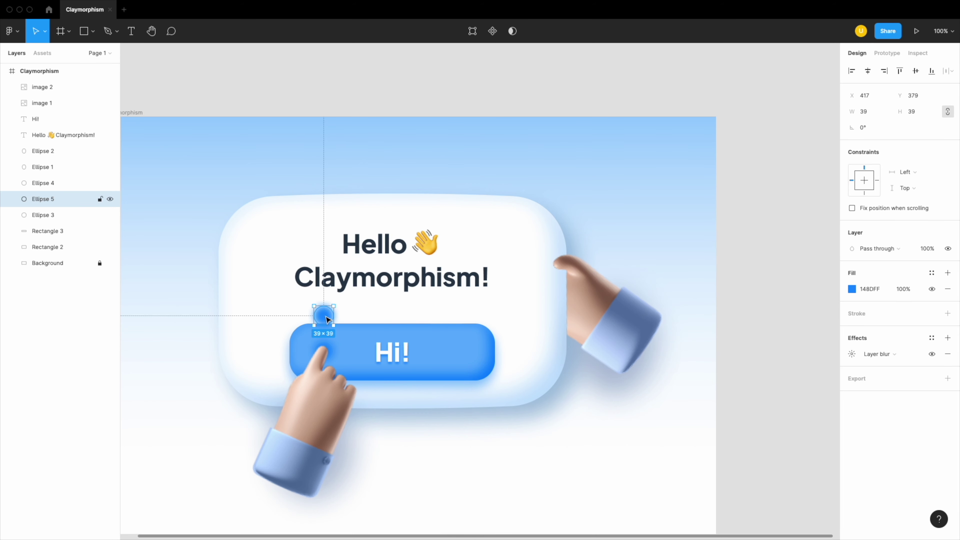
{"action": "left_click_drag", "start_coordinate": [323, 320], "coordinate": [556, 270]}
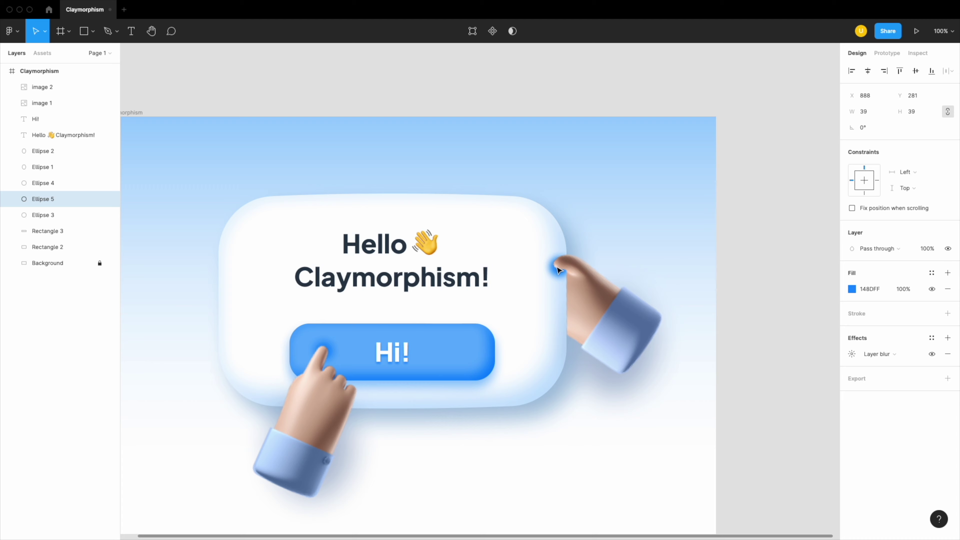
{"action": "scroll", "coordinate": [557, 270], "scroll_direction": "up", "scroll_amount": 5}
Step: Sample a light blue from the canvas as the glow copy's fill, shown in HSB
{"action": "left_click", "coordinate": [853, 289]}
{"action": "left_click", "coordinate": [733, 429]}
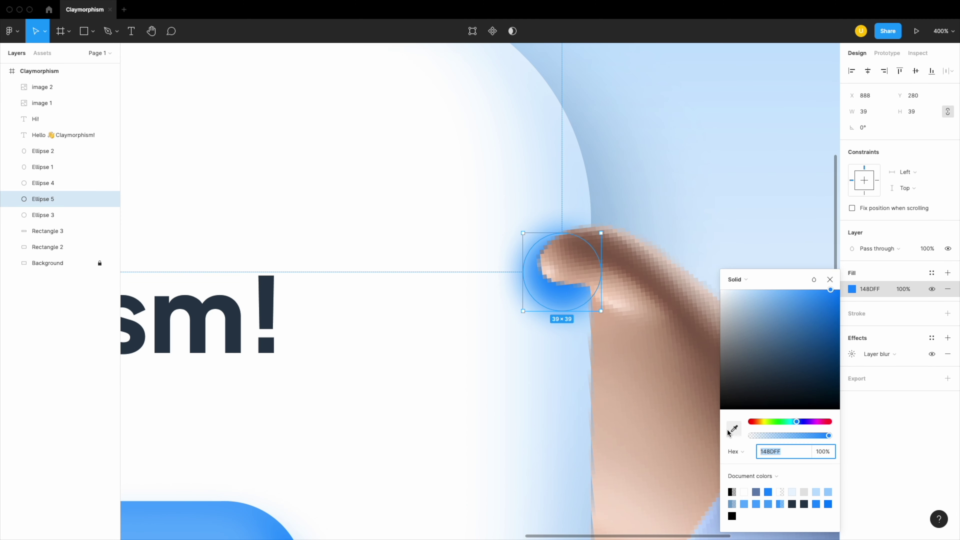
{"action": "left_click", "coordinate": [590, 444]}
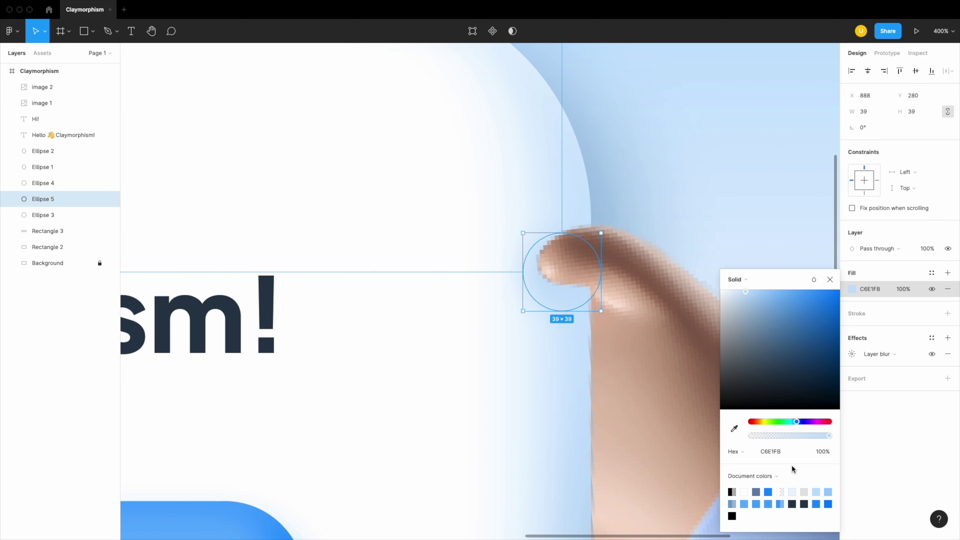
{"action": "left_click", "coordinate": [736, 451]}
{"action": "left_click", "coordinate": [740, 498]}
Step: Tune the glow to pale blue AED6FC (brightness 87, saturation 31) at 50% opacity
{"action": "left_click", "coordinate": [800, 452]}
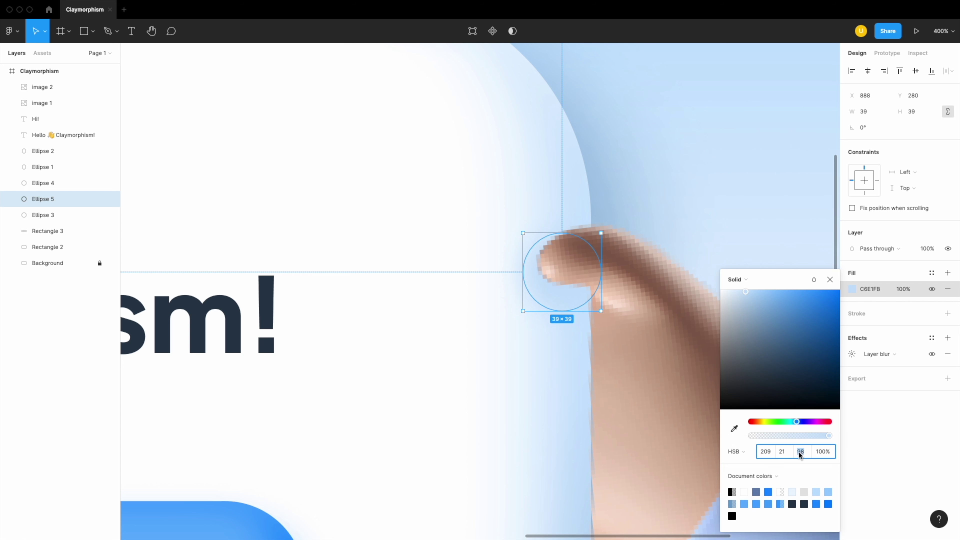
{"action": "type", "text": "87"}
{"action": "key", "text": "Return"}
{"action": "left_click", "coordinate": [782, 452]}
{"action": "type", "text": "31"}
{"action": "key", "text": "Tab"}
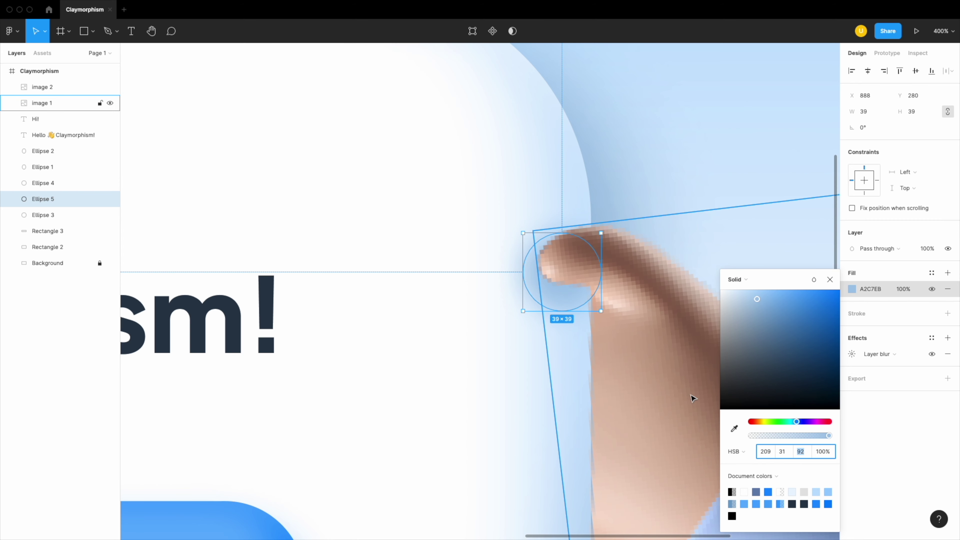
{"action": "left_click", "coordinate": [681, 180], "text": "alt"}
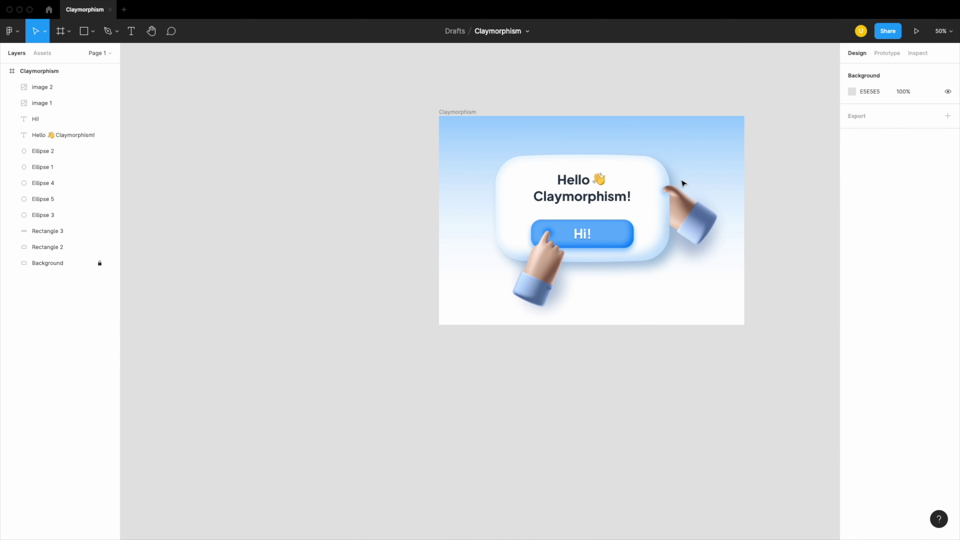
{"action": "left_click", "coordinate": [742, 301]}
{"action": "key", "text": "4"}
{"action": "key", "text": "5"}
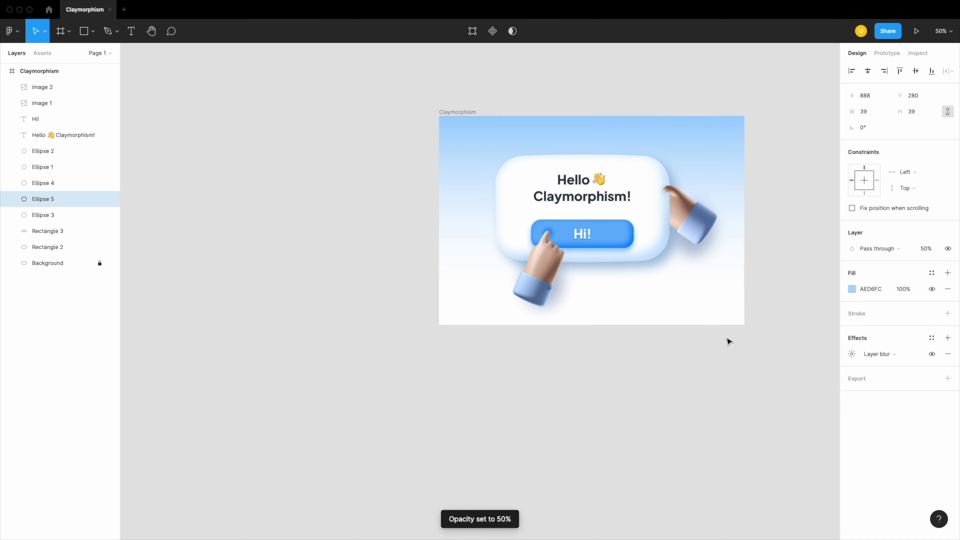